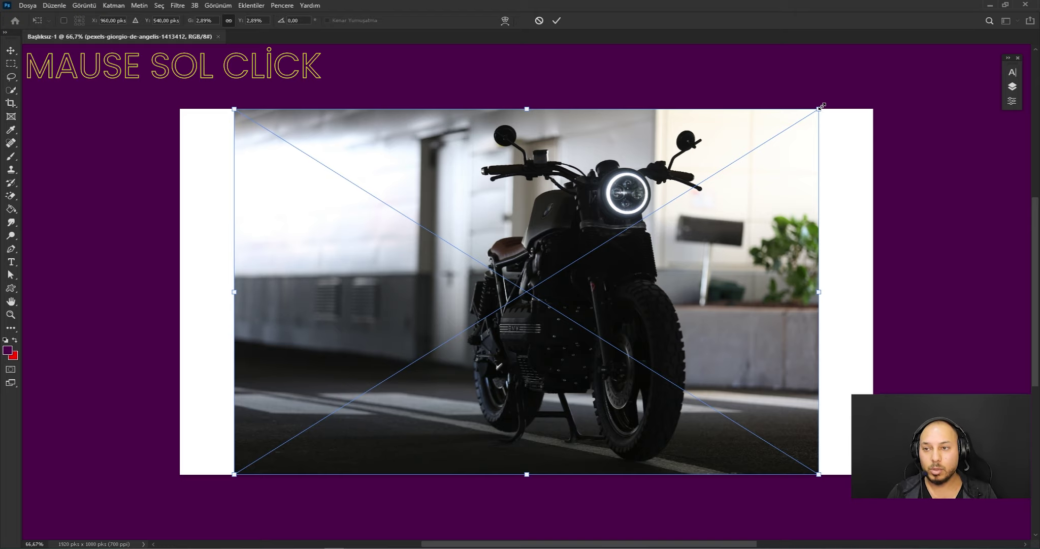
Try enlarging the motorcycle photo from its upper-right corner and then about its centre, and undo the scaling
left_click_drag(822, 106, 898, 131)
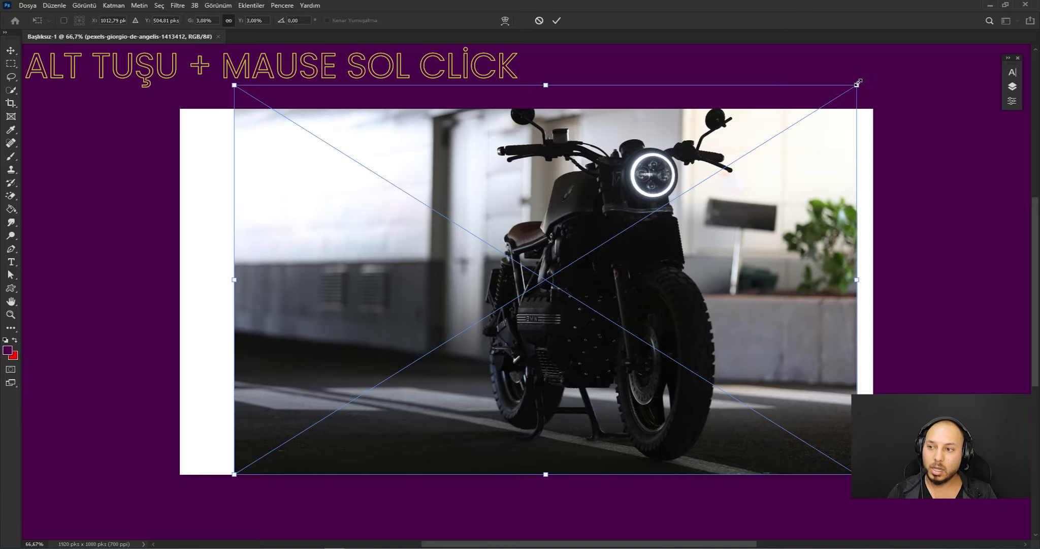
left_click_drag(858, 83, 848, 181)
key("ctrl+z")
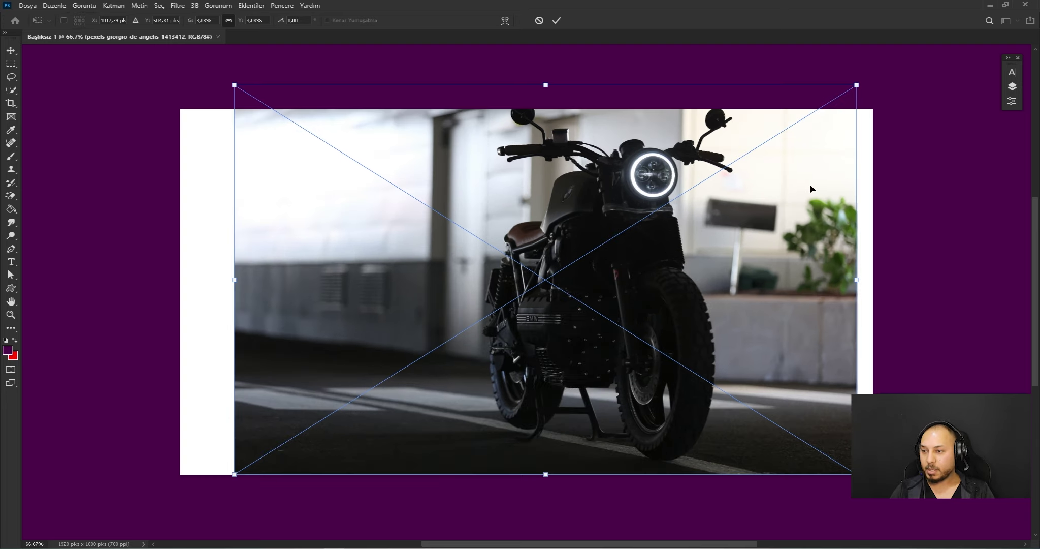
key("ctrl+z")
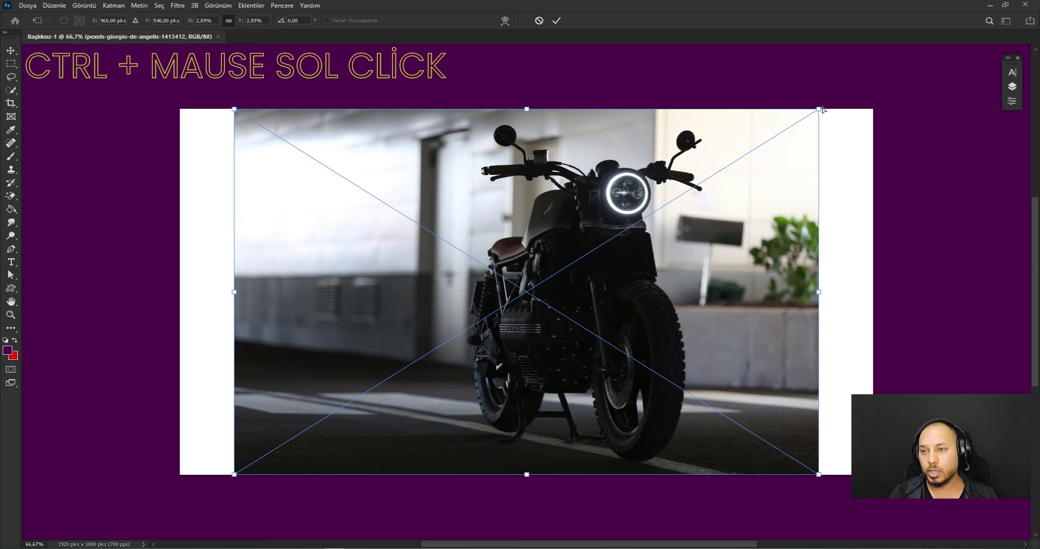
Try distorting the photo's upper-right corner and scaling it without keeping its proportions, undoing each change
left_click_drag(821, 111, 782, 137)
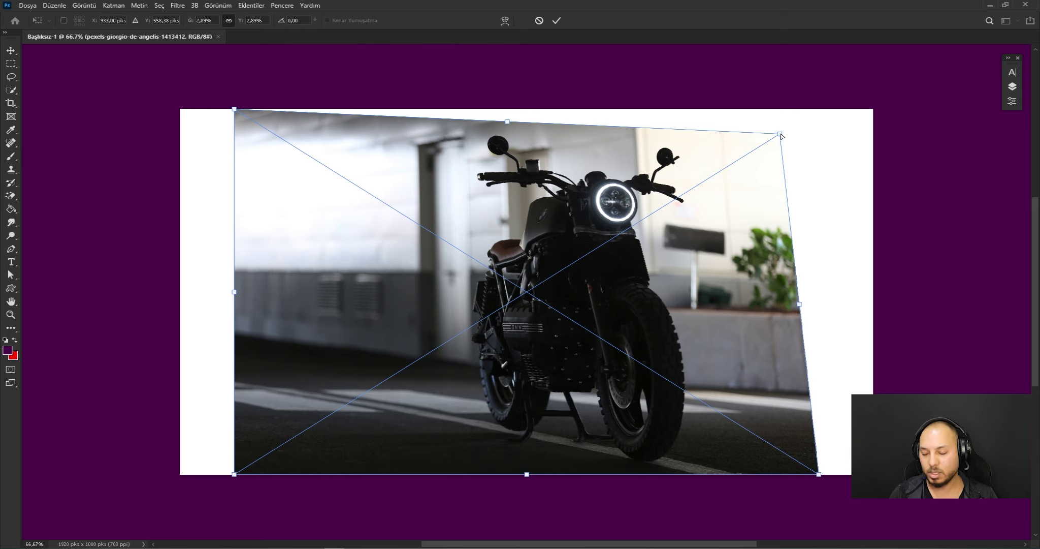
key("ctrl+z")
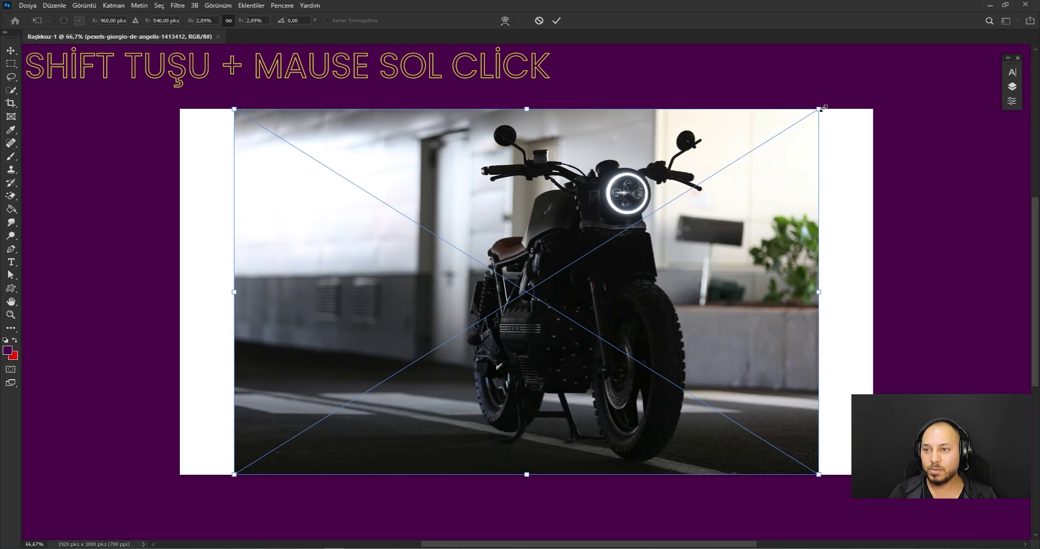
left_click_drag(819, 107, 708, 140)
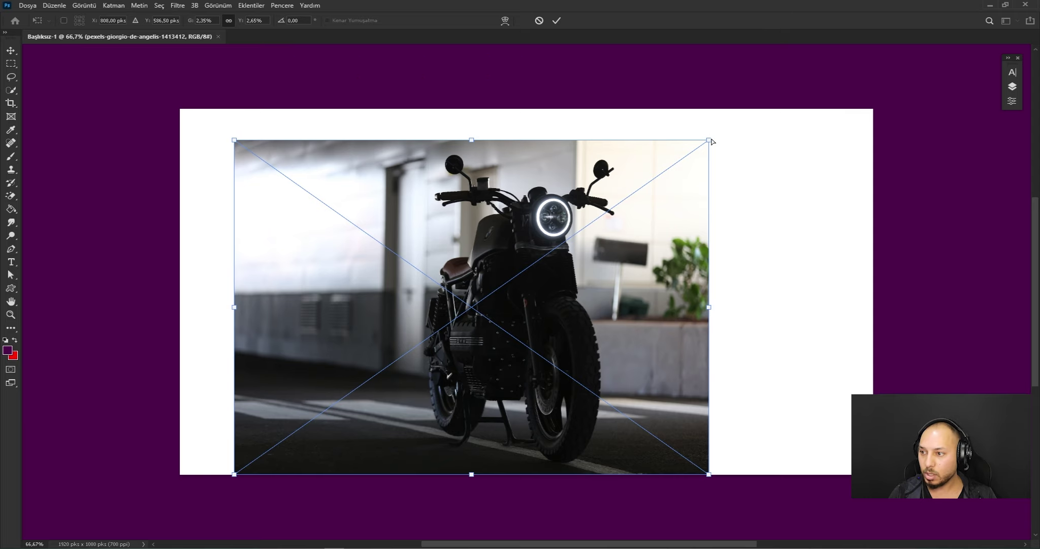
key("ctrl+z")
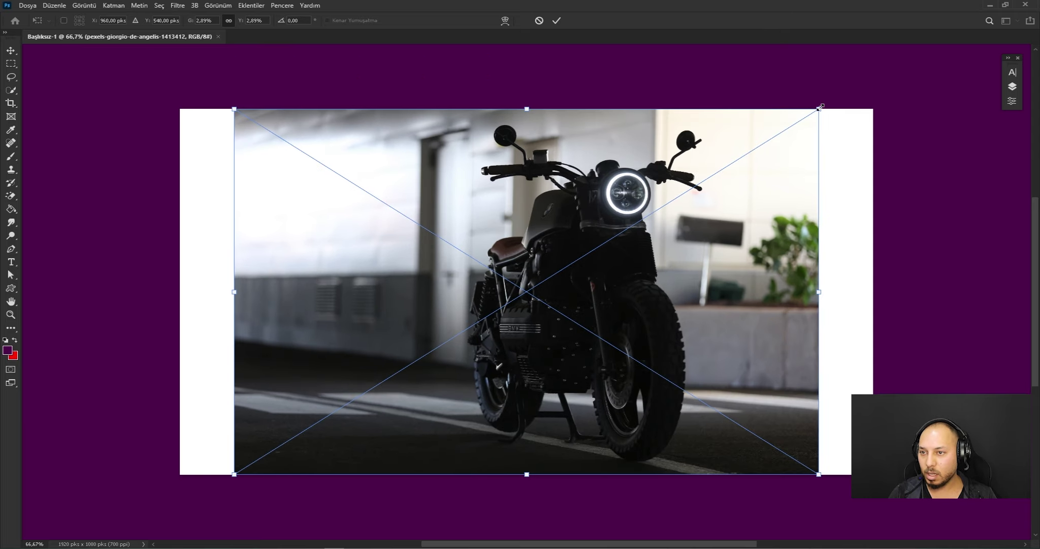
Scale the motorcycle photo about its centre to about 3.45% to fill the canvas width, move it down 54 px, and apply the transform
left_click_drag(819, 108, 888, 88)
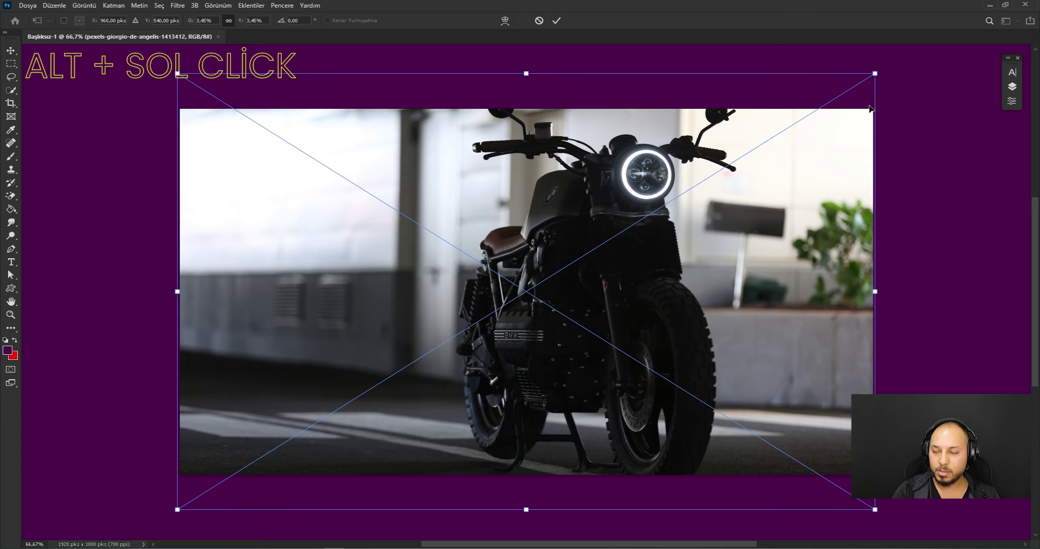
left_click_drag(712, 229, 717, 248)
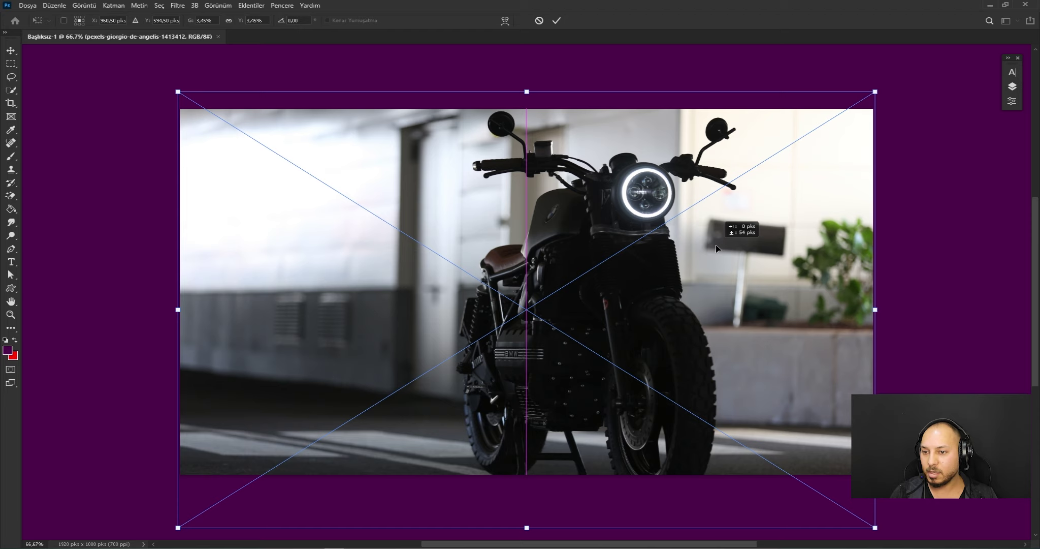
left_click_drag(718, 249, 718, 249)
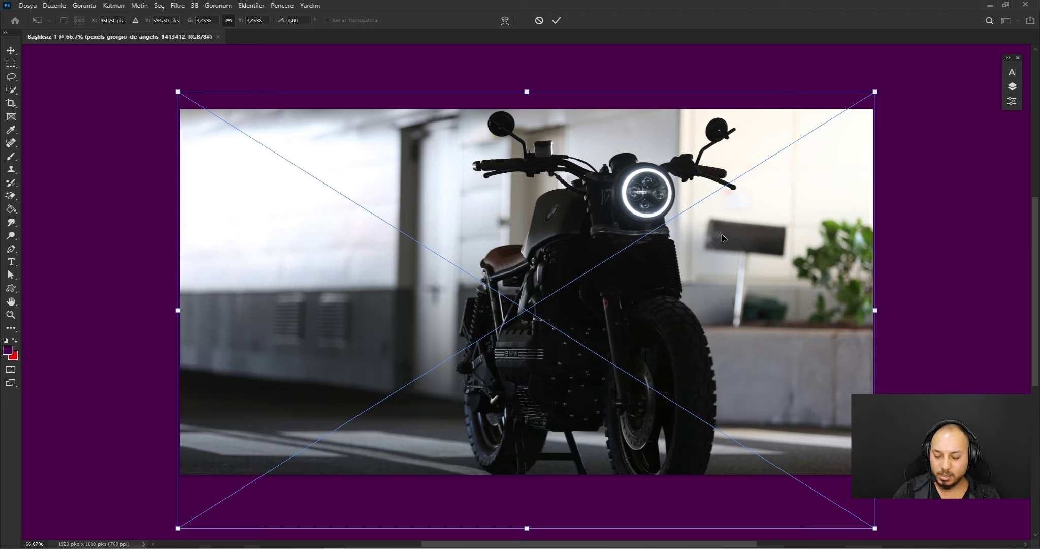
key("Return")
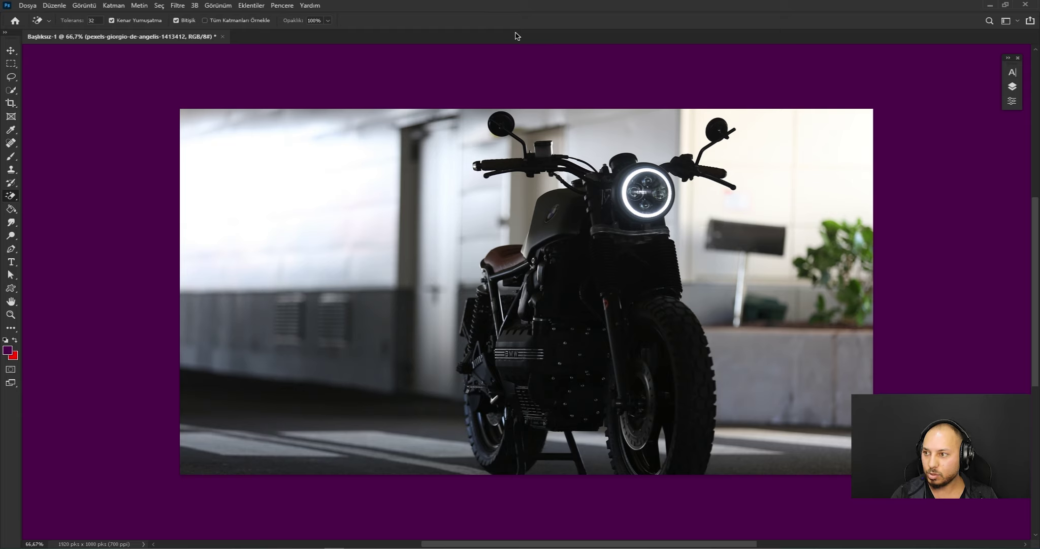
key("ctrl+t")
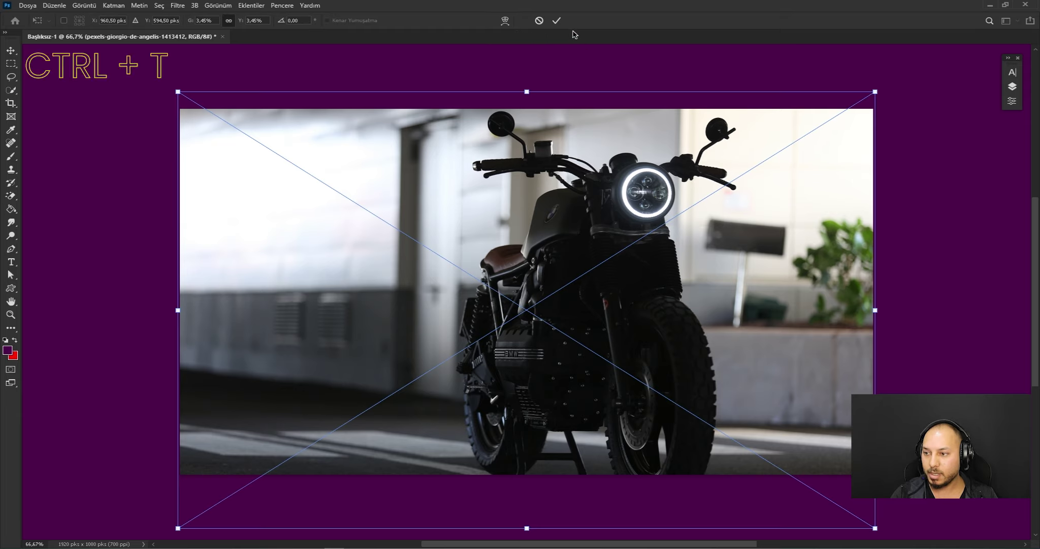
left_click(557, 21)
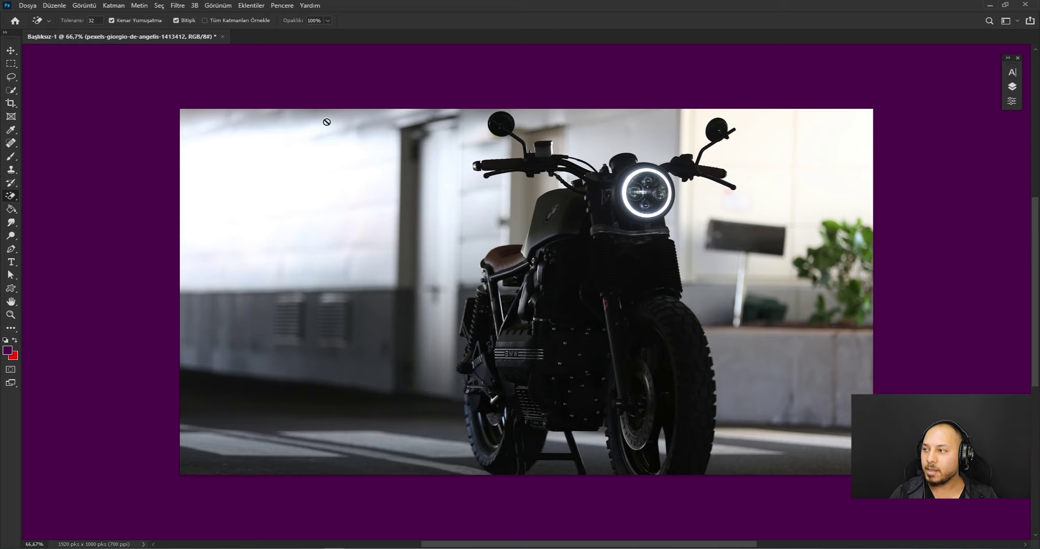
Place the Logo-1 file from the desktop as an embedded object in the document
left_click(28, 6)
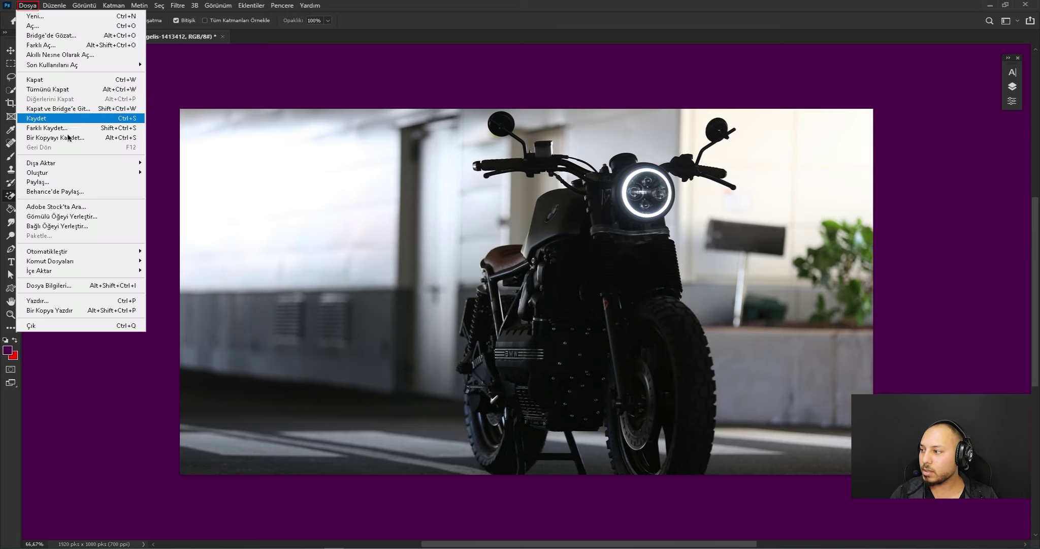
left_click(84, 219)
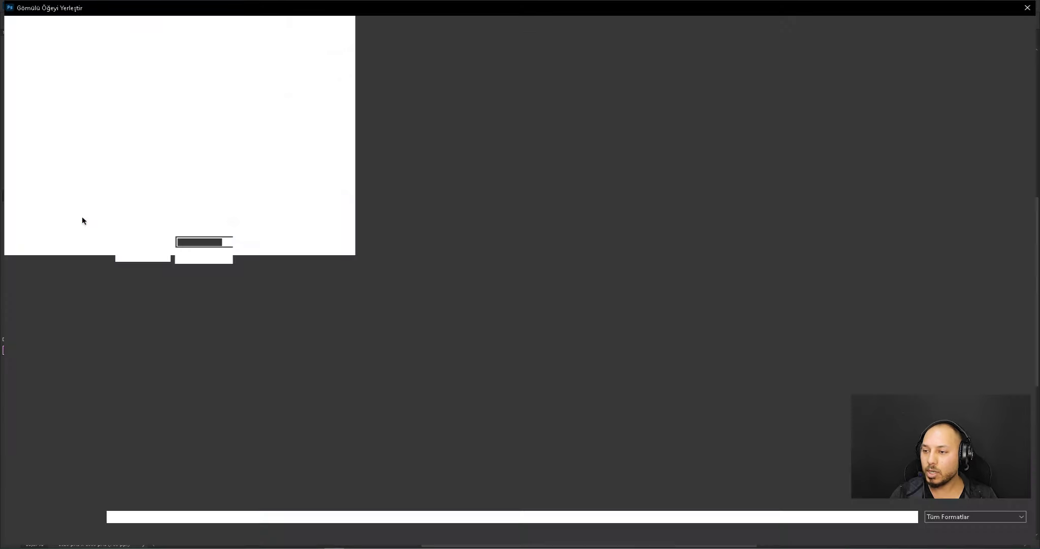
left_click(122, 146)
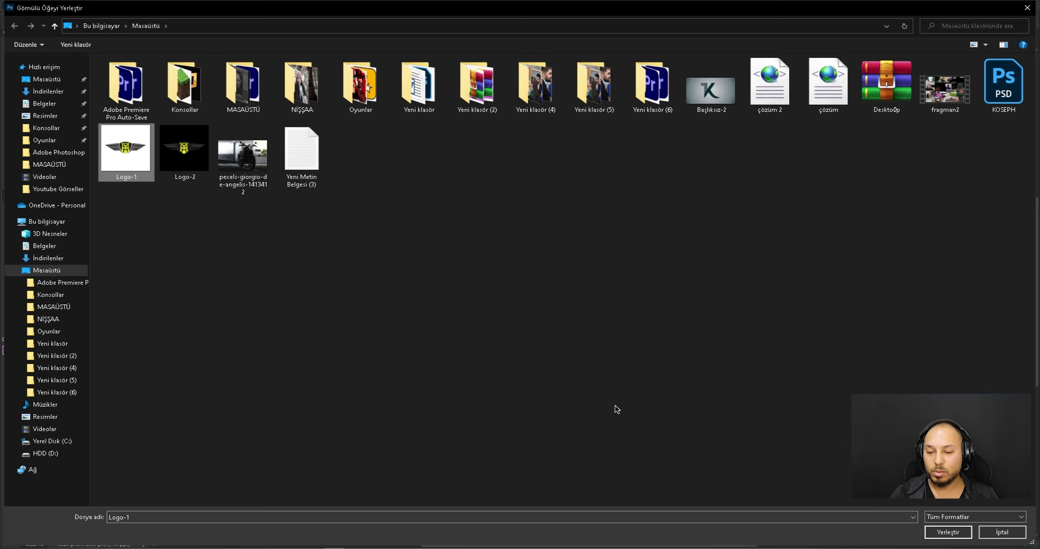
left_click(957, 532)
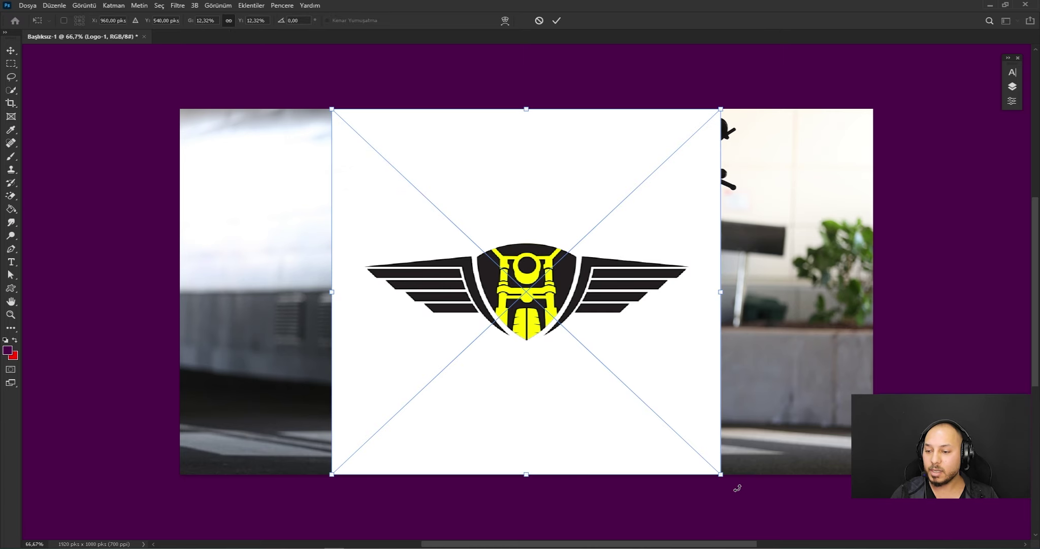
Scale the logo down to about 2.82%, undo its accidental rotation, and move it to the photo's lower-right corner
left_click_drag(730, 482, 612, 328)
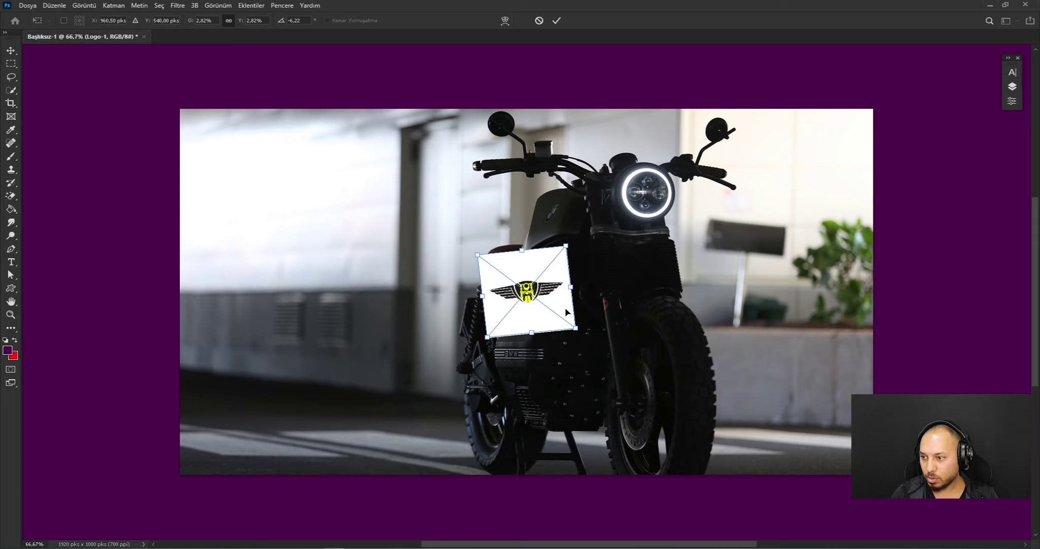
key("ctrl+z")
left_click_drag(559, 307, 835, 426)
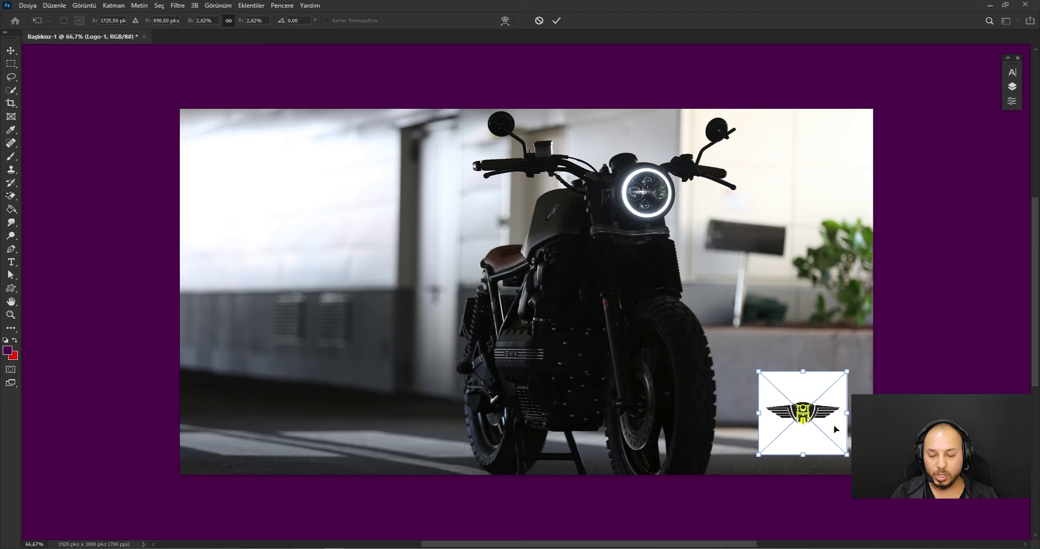
Try rotating the logo freely around its centre and undo the rotation
scroll(877, 463, "up", 5)
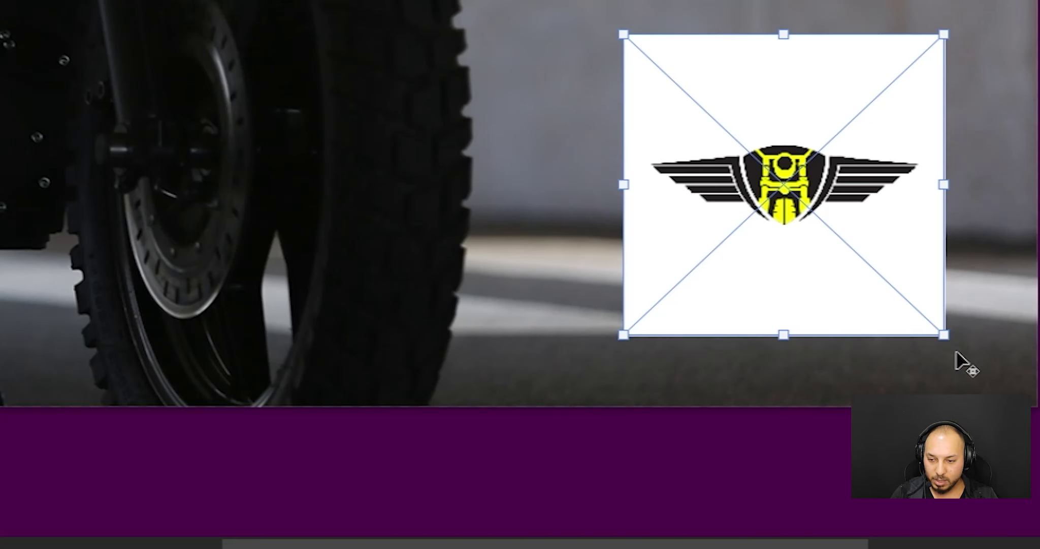
scroll(963, 359, "up", 3)
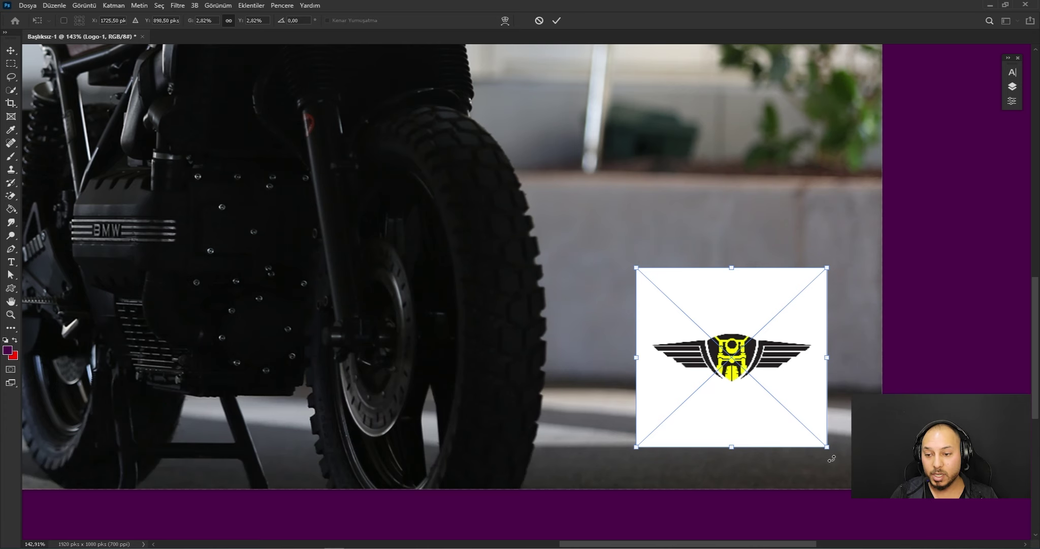
left_click_drag(832, 460, 835, 422)
key("ctrl+z")
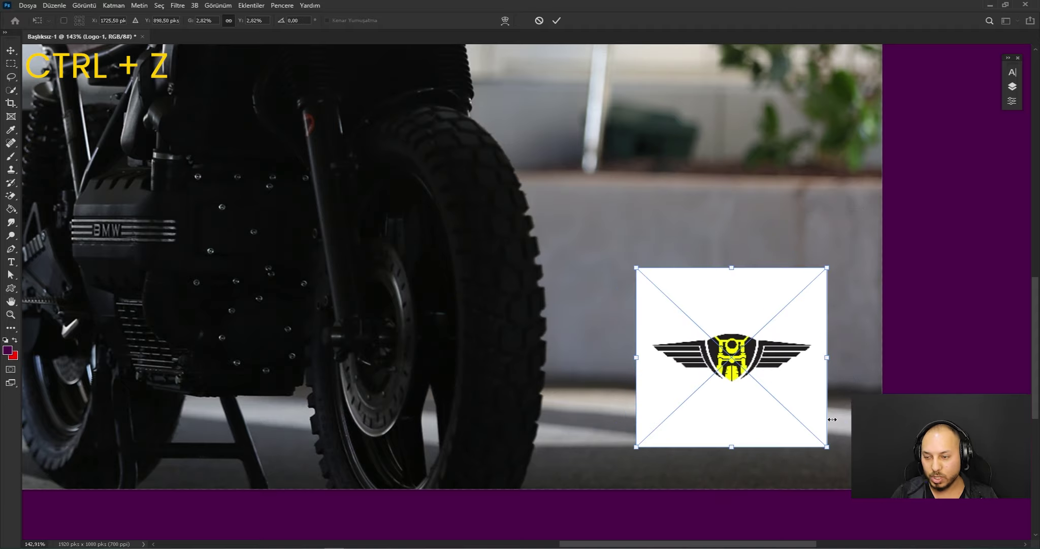
Try the preset rotations on the logo: 180°, 90° clockwise, 90° counterclockwise, and 180° again to set it upright
right_click(771, 351)
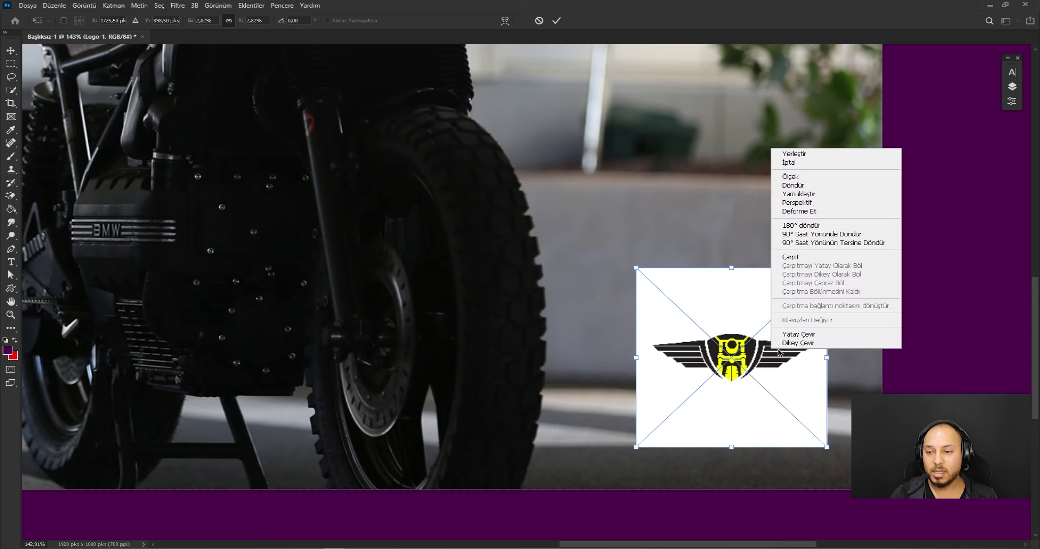
left_click(834, 225)
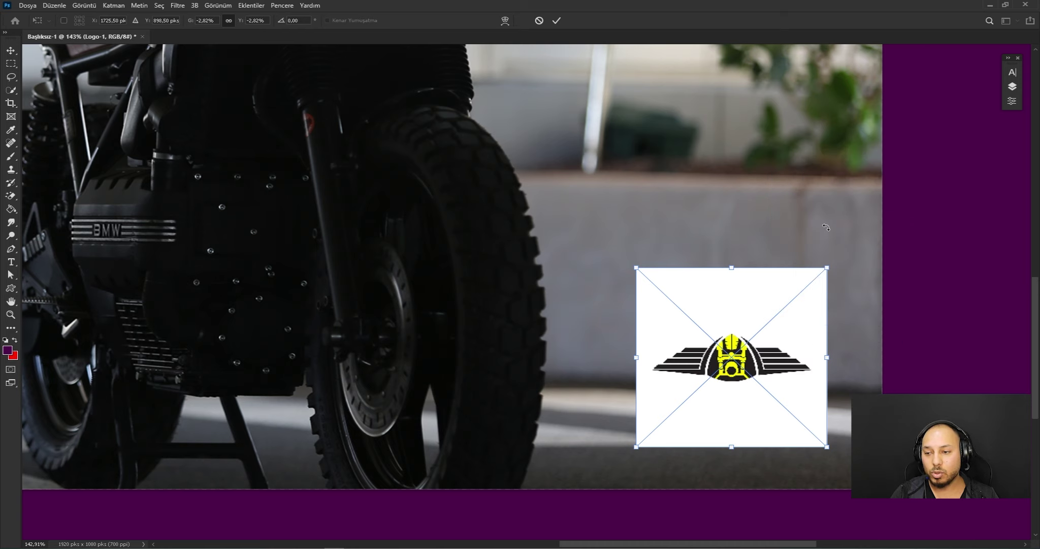
right_click(786, 350)
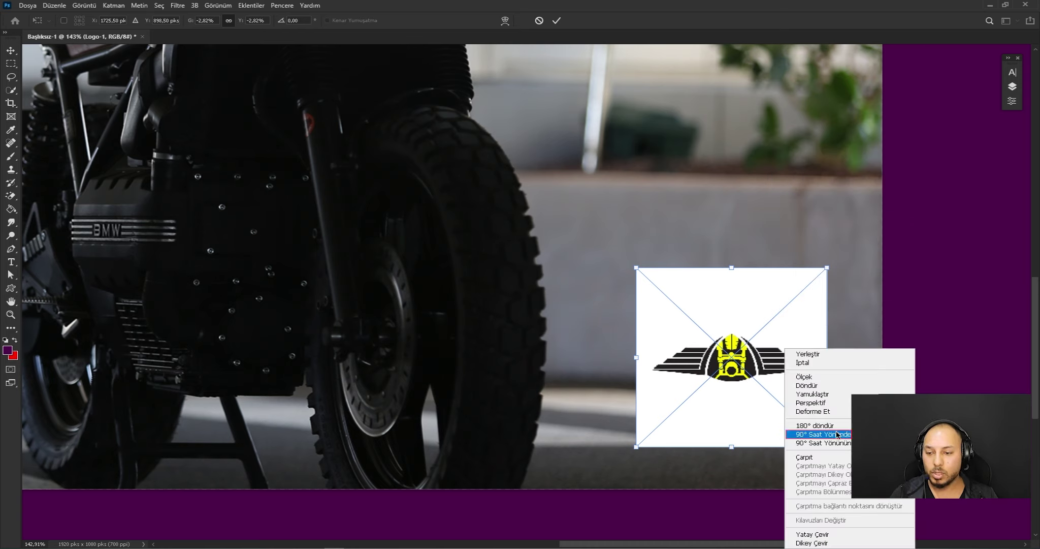
left_click(861, 435)
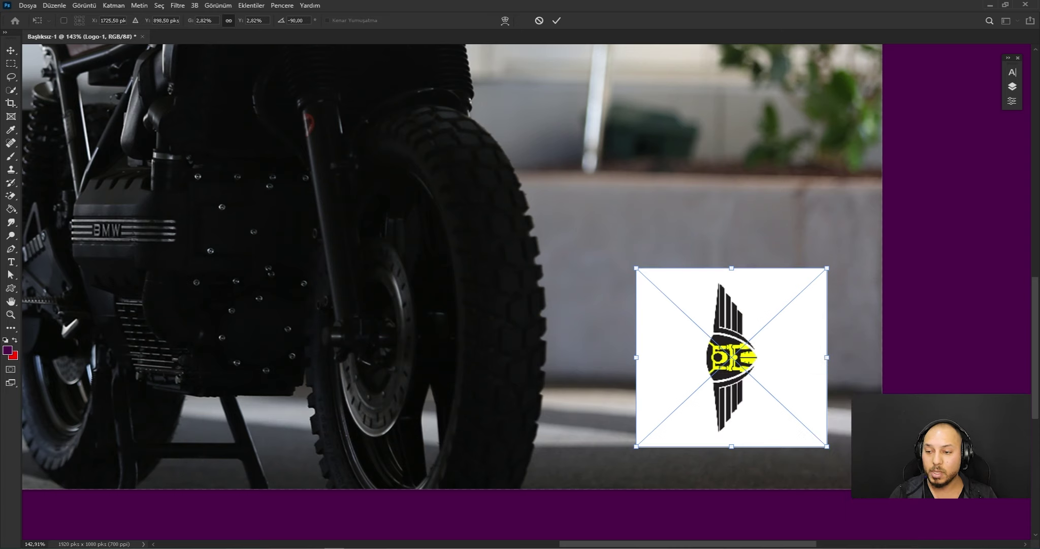
right_click(793, 389)
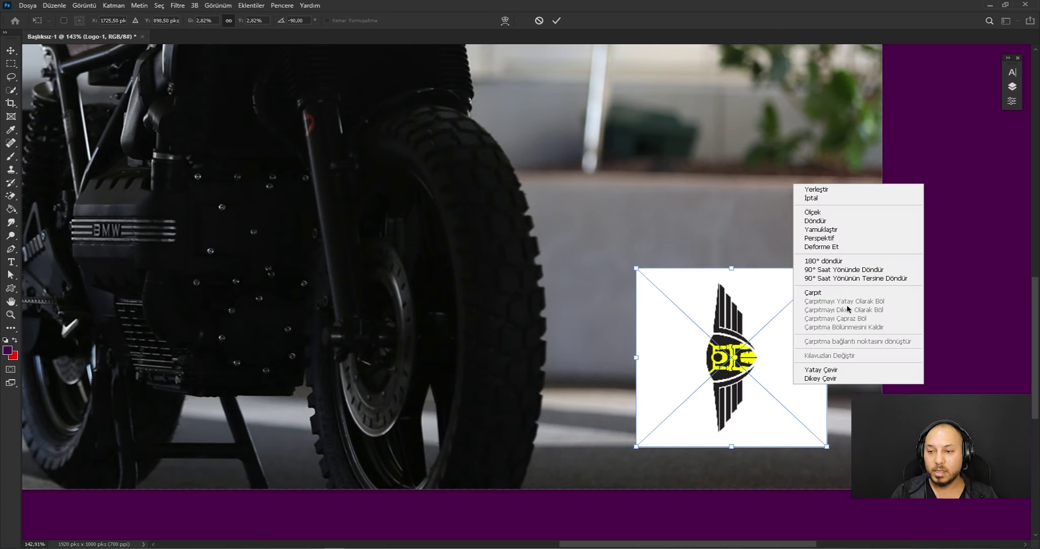
left_click(854, 279)
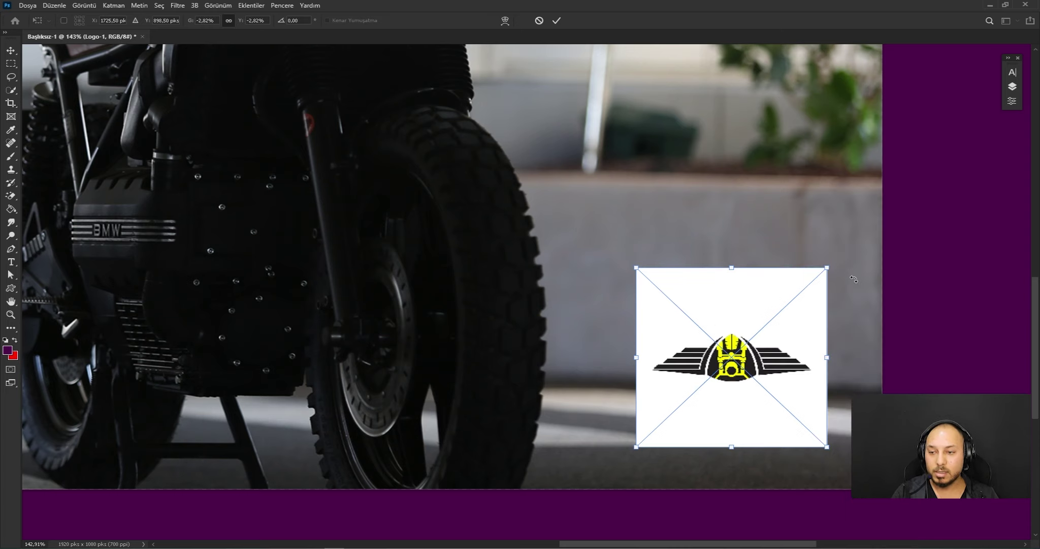
right_click(791, 337)
left_click(819, 412)
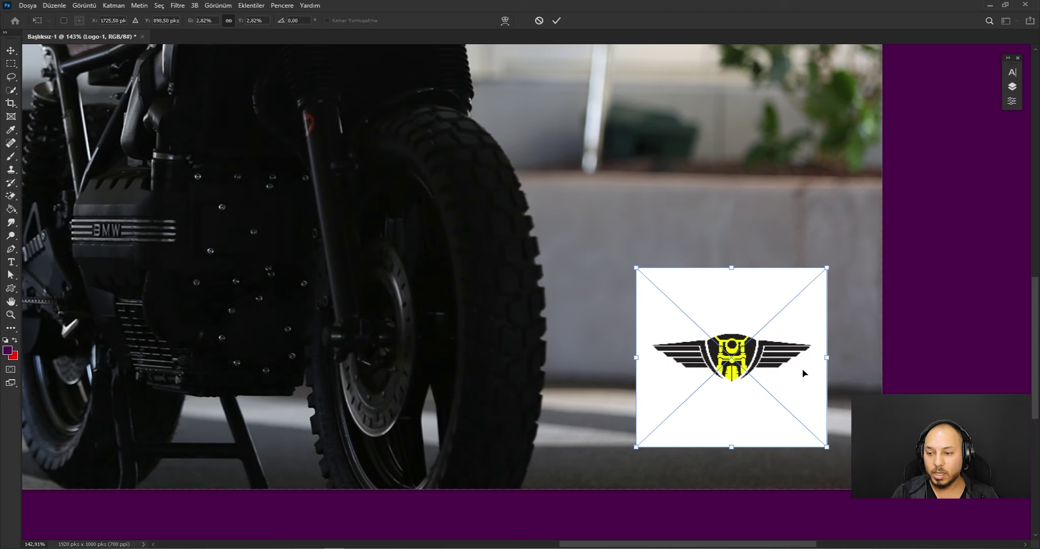
Commit the logo placement and set the Logo-1 layer's blend mode to Çoğalt (Multiply)
key("Return")
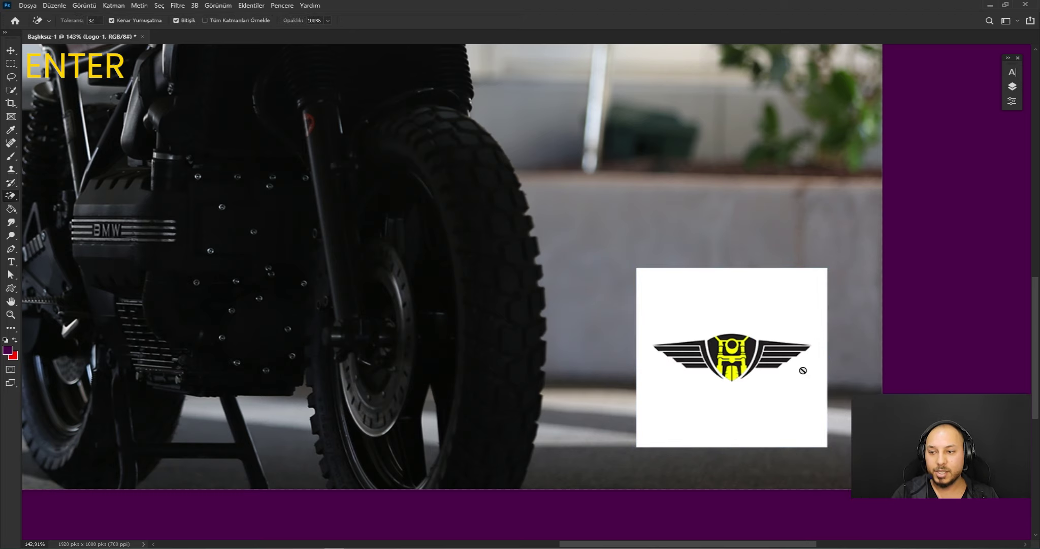
key("e")
key("F7")
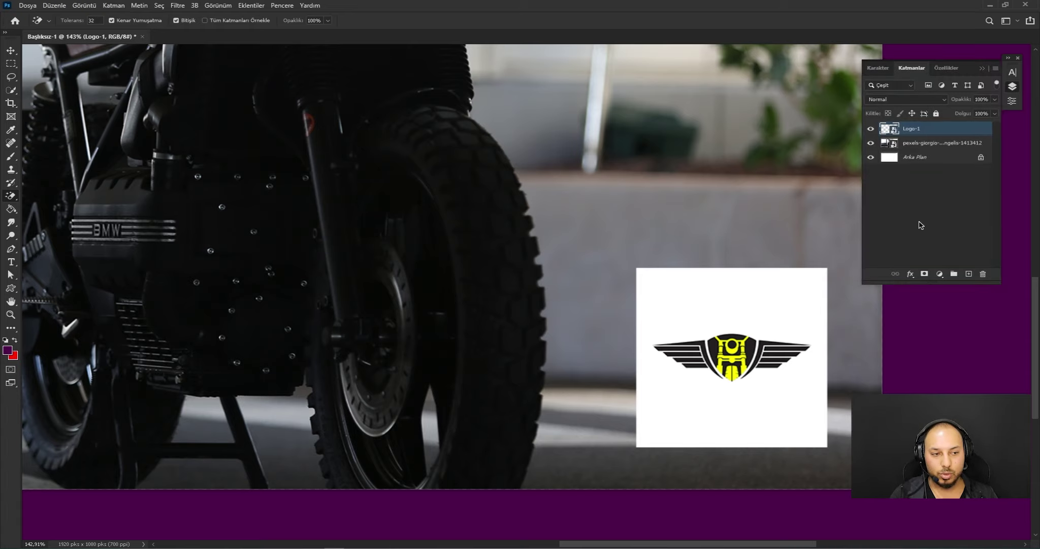
scroll(795, 293, "right", 3)
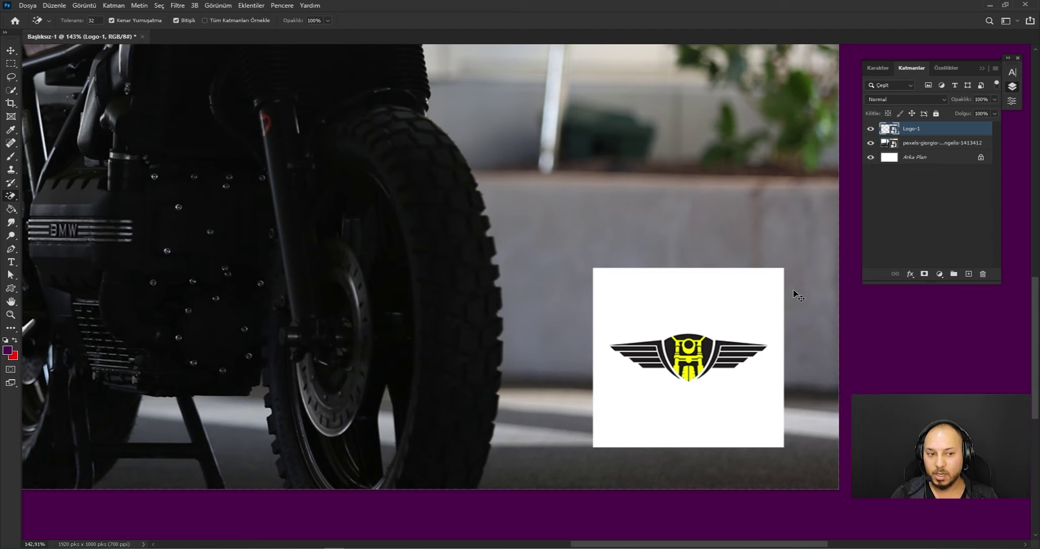
scroll(793, 290, "left", 1)
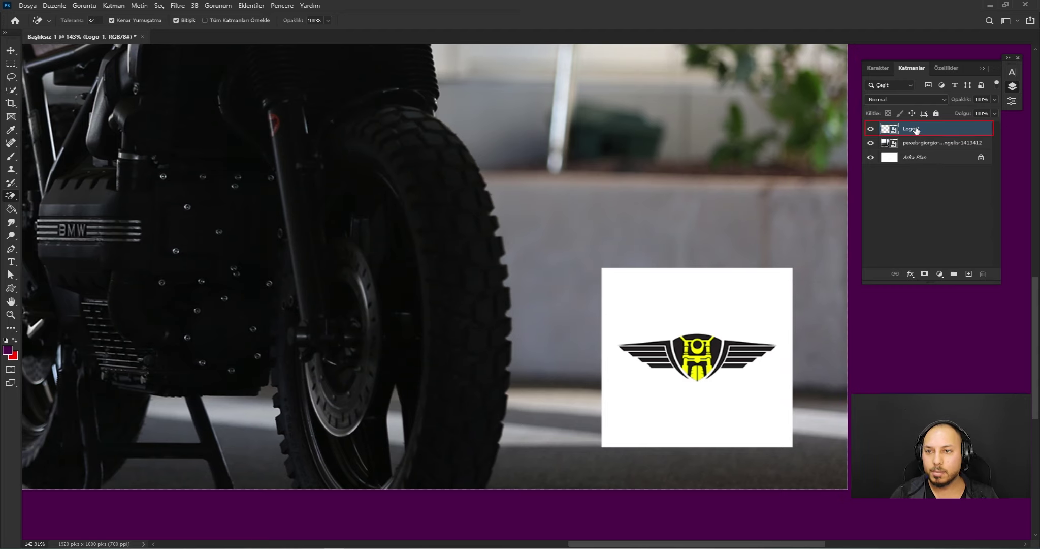
left_click(903, 101)
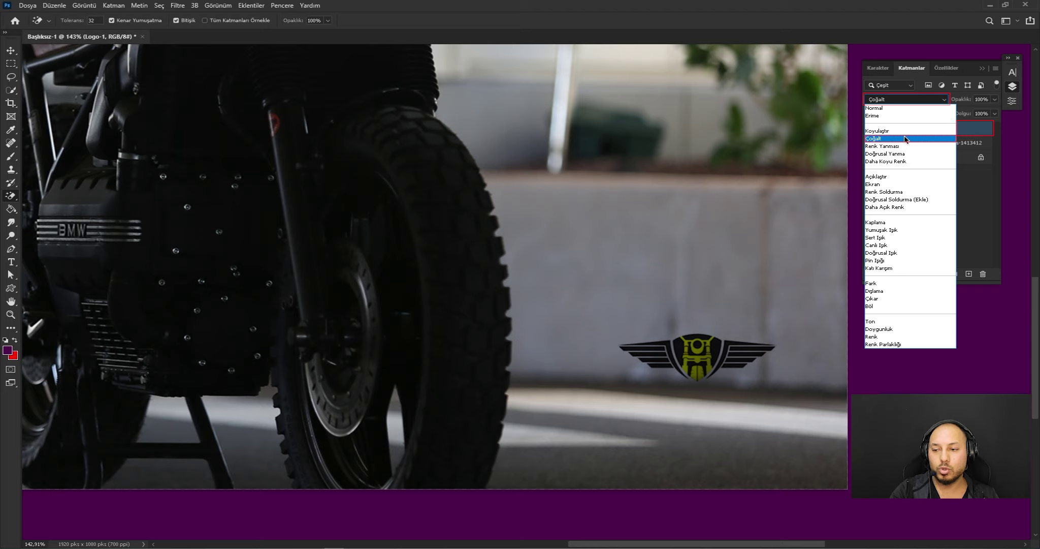
left_click(905, 138)
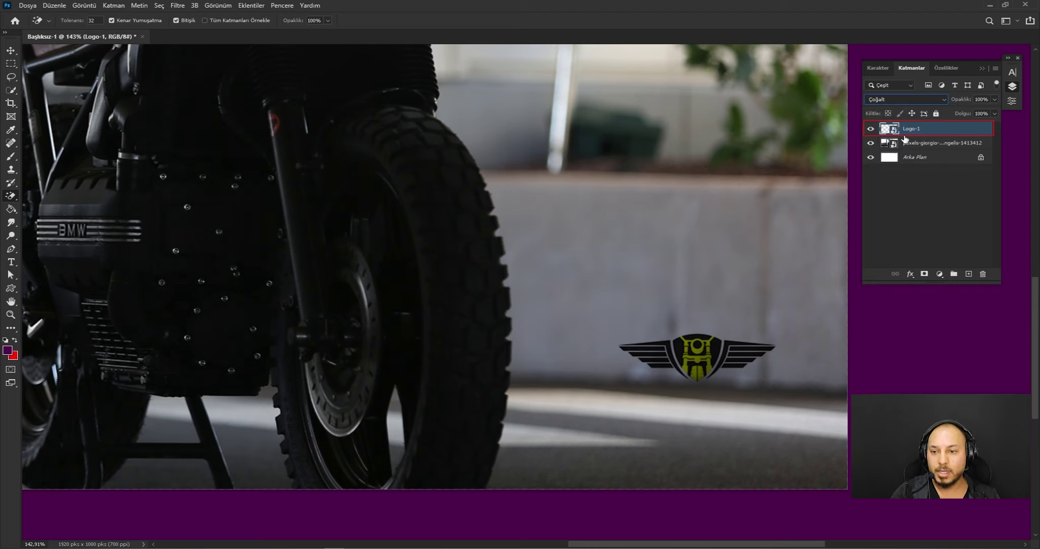
Add a Seçmeli Renk (Selective Color) adjustment layer above Logo-1 and clip it to the logo layer
left_click(939, 274)
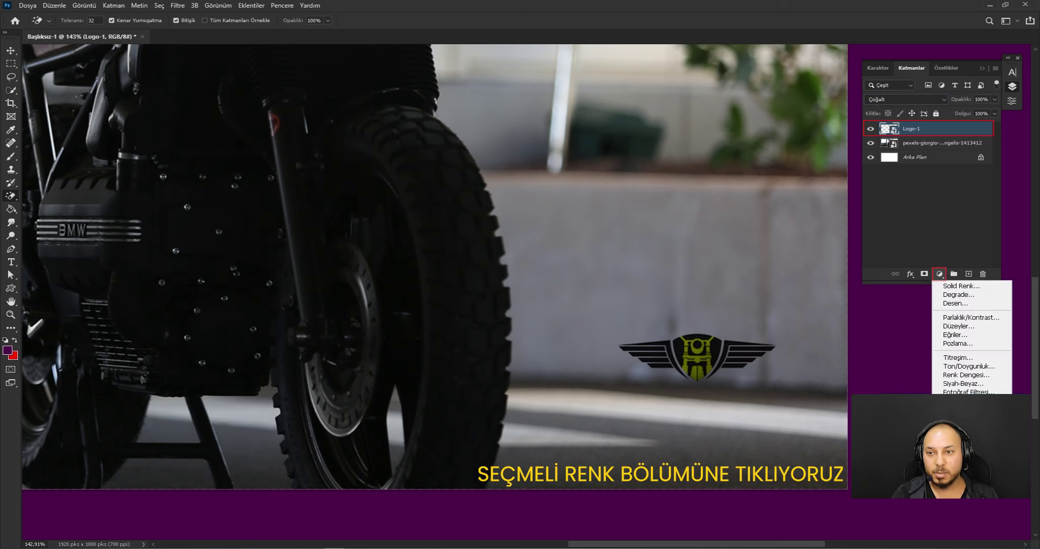
left_click(963, 458)
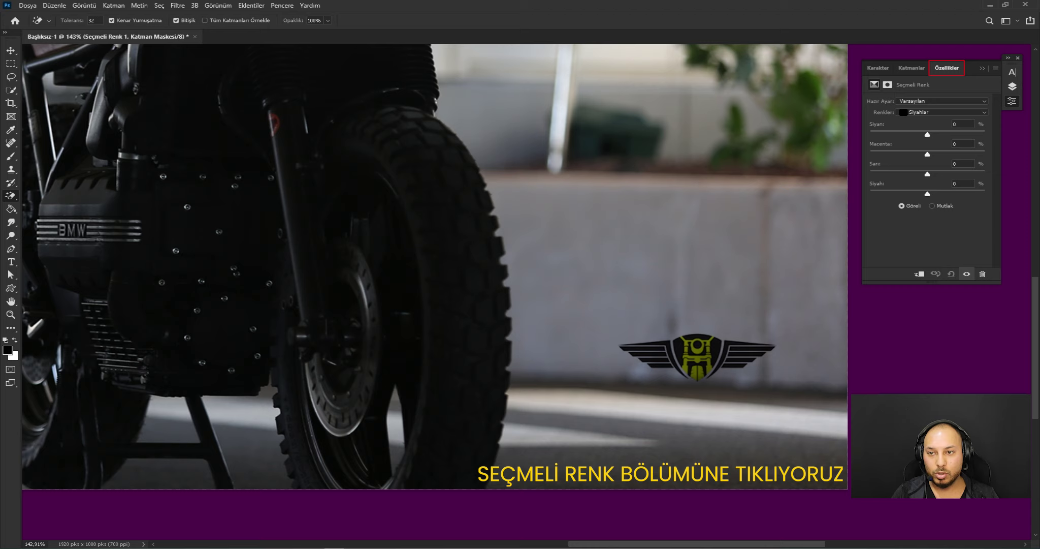
left_click(913, 68)
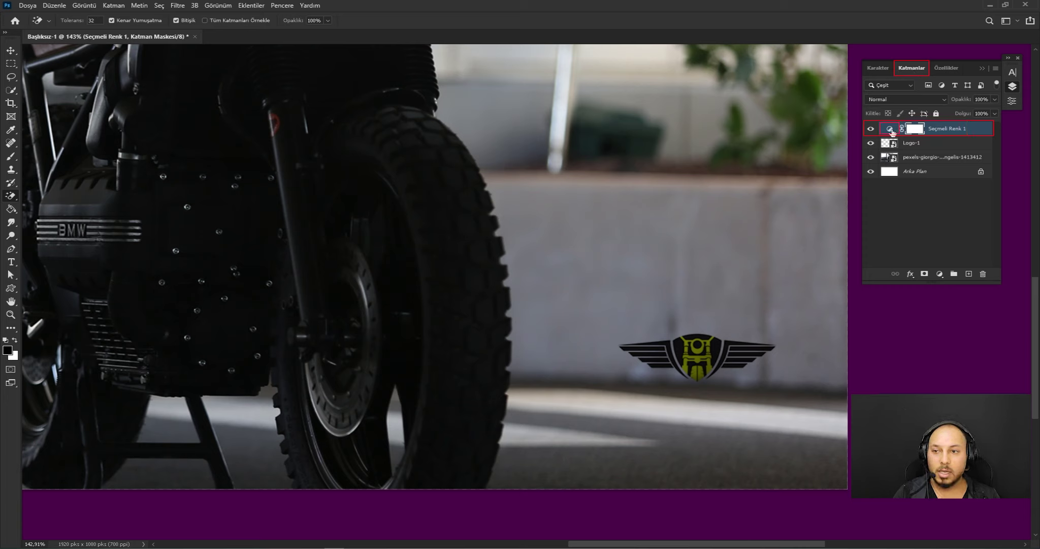
left_click(889, 129)
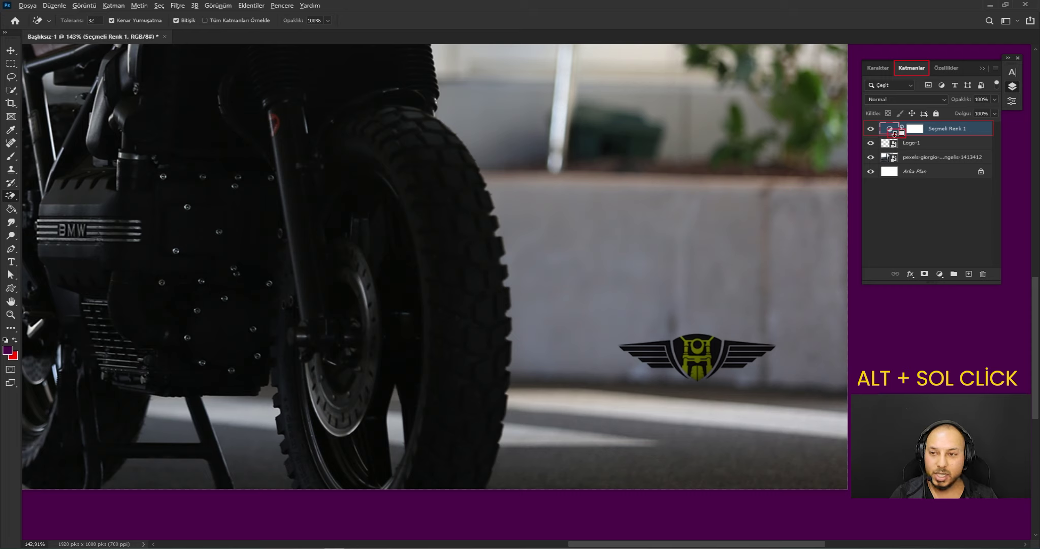
left_click(895, 134, "alt")
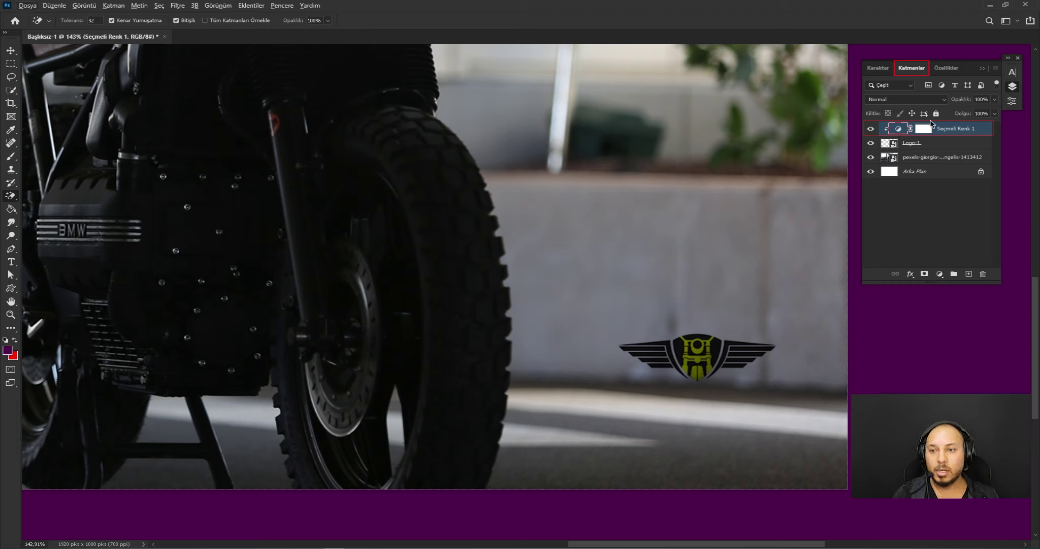
In the Seçmeli Renk adjustment, set the Sarı (Yellow) value of the Sarılar (Yellows) range to -100%
double_click(899, 129)
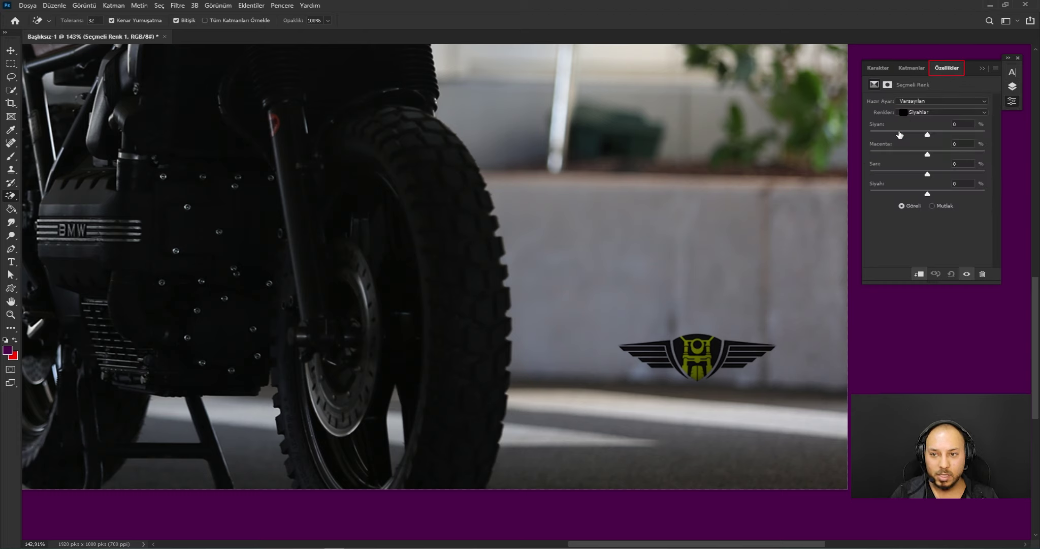
left_click(933, 113)
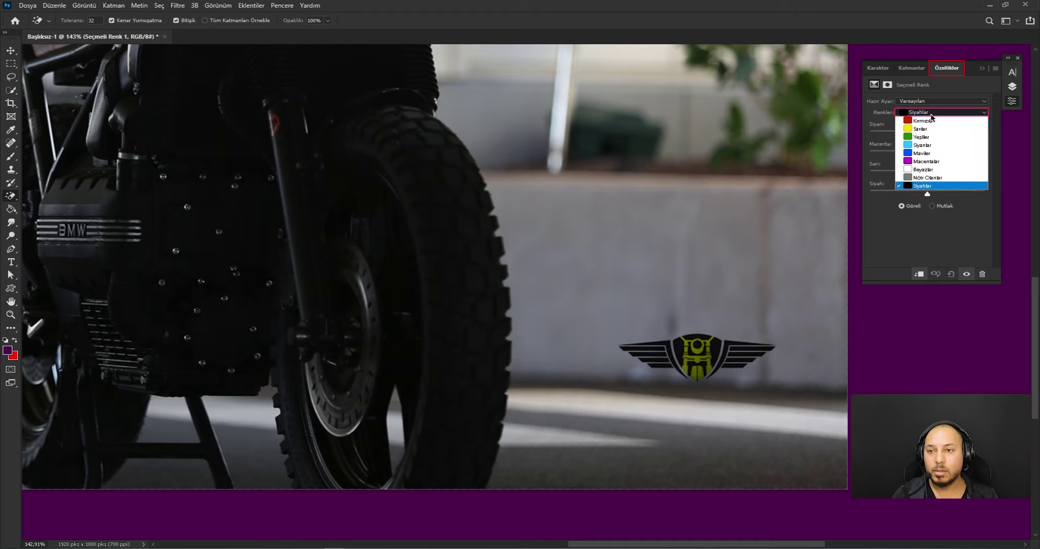
left_click(937, 129)
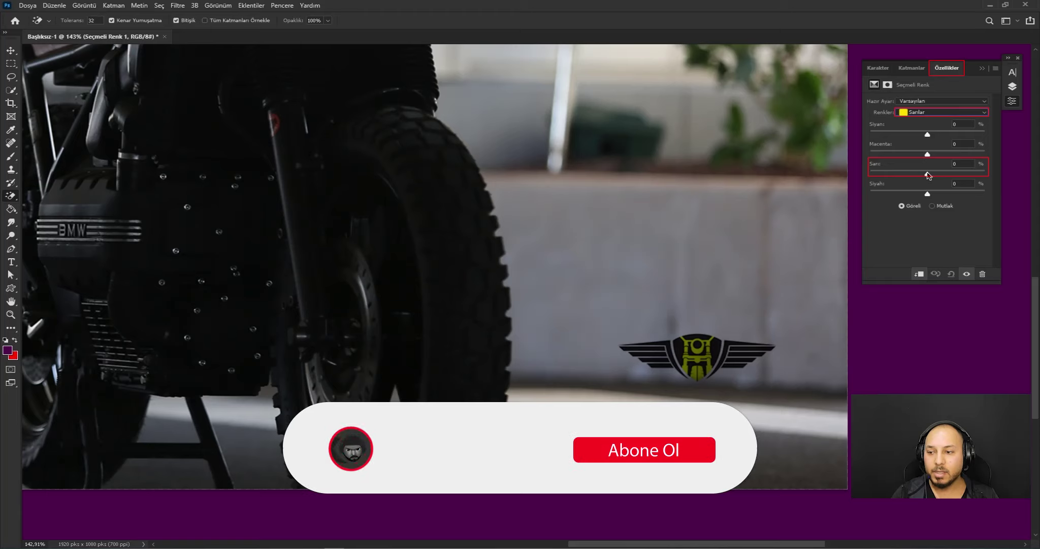
left_click_drag(928, 174, 854, 183)
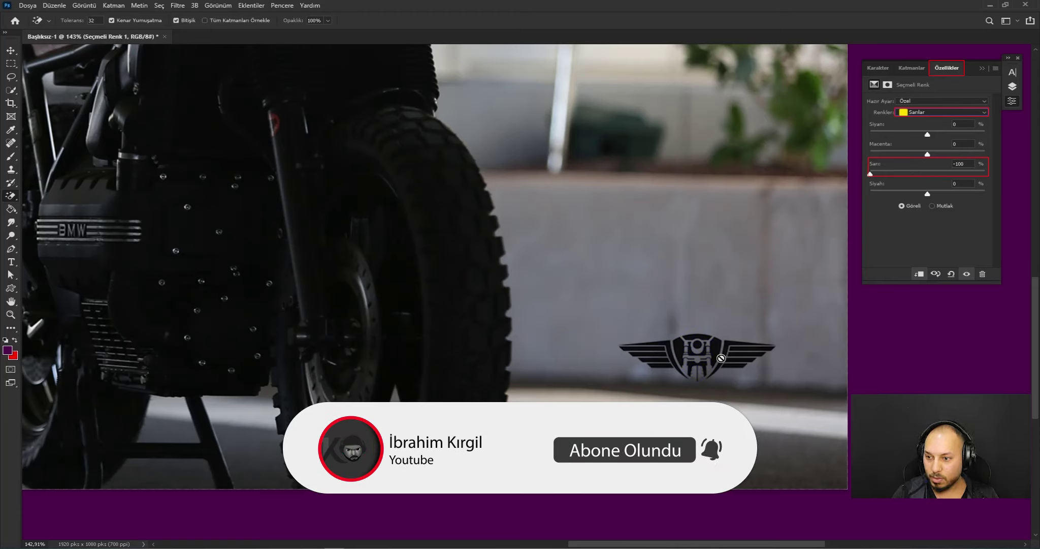
Recolour the logo's Siyahlar (Blacks) range with cyan -55%, magenta -92%, yellow -8% and black +100%
key("alt")
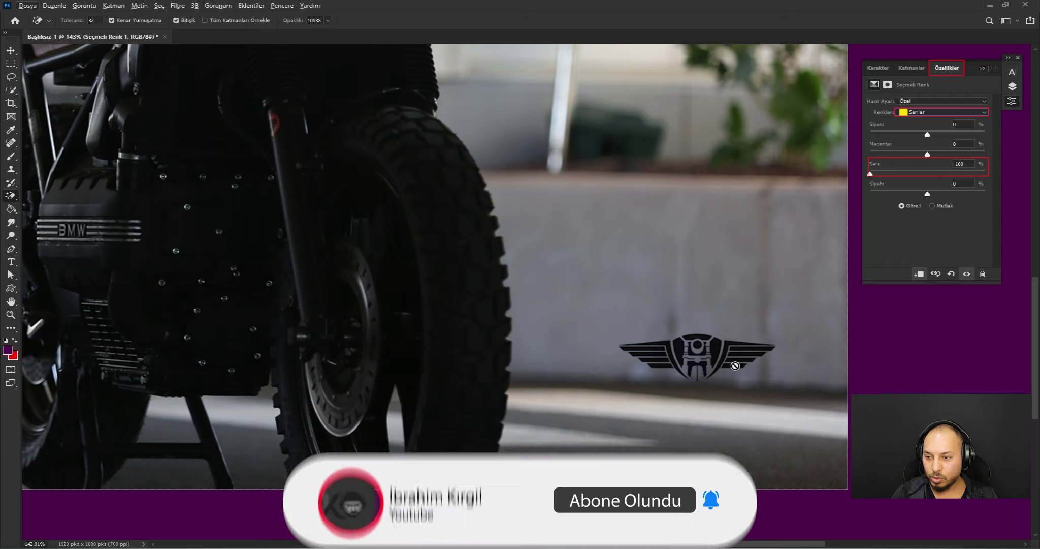
left_click(776, 387)
left_click(508, 207)
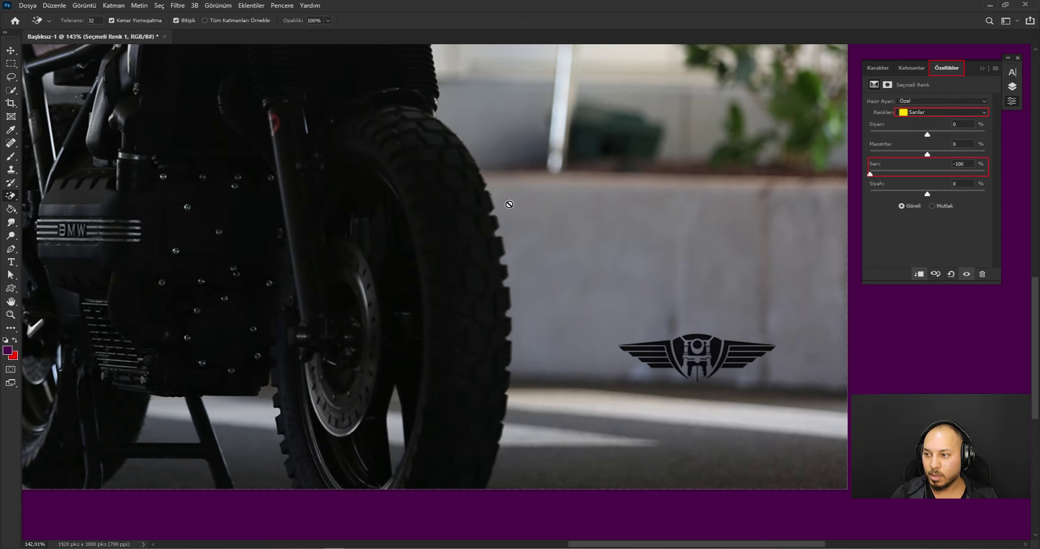
scroll(767, 367, "up", 2)
scroll(767, 366, "up", 3)
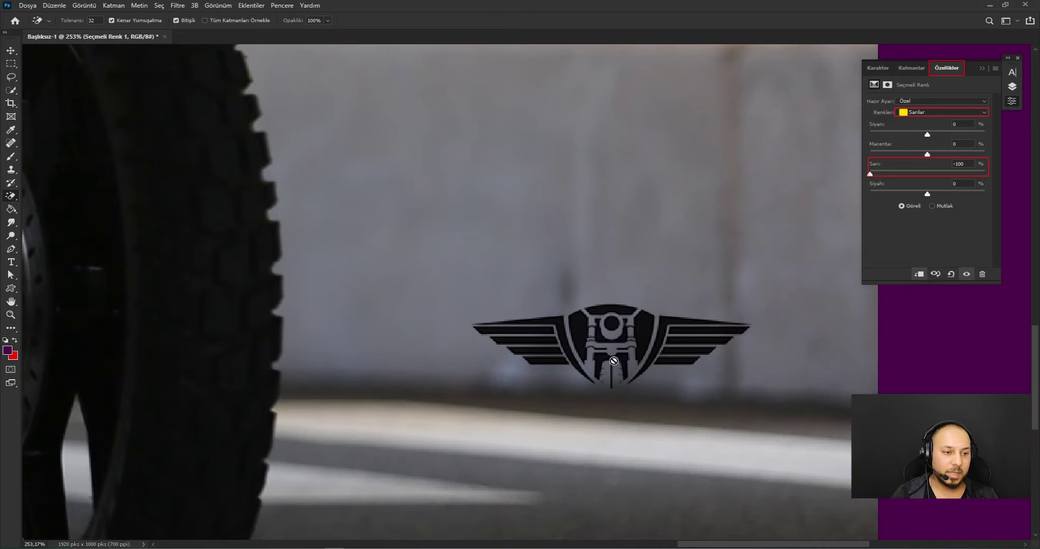
scroll(644, 359, "right", 2)
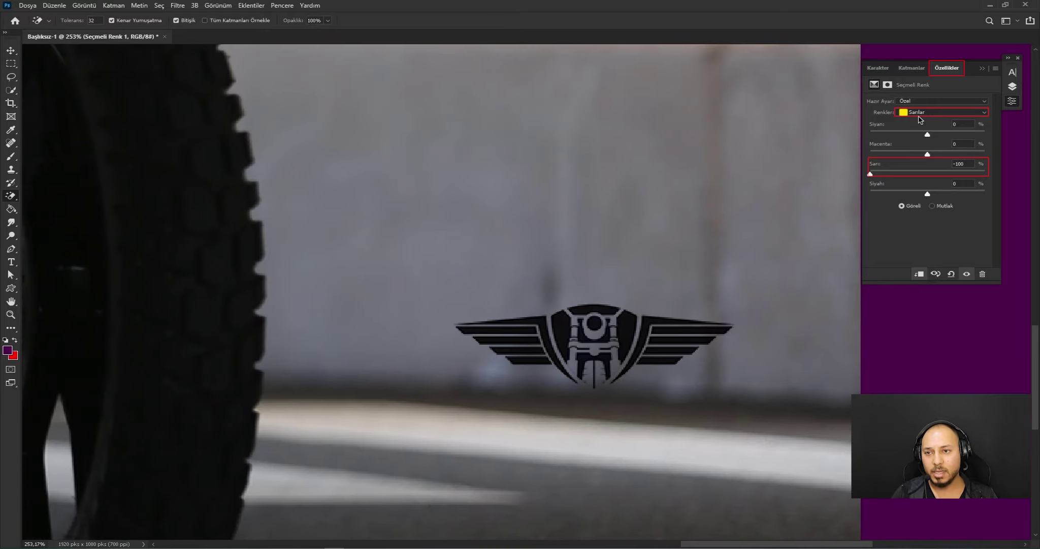
left_click(919, 115)
left_click(938, 192)
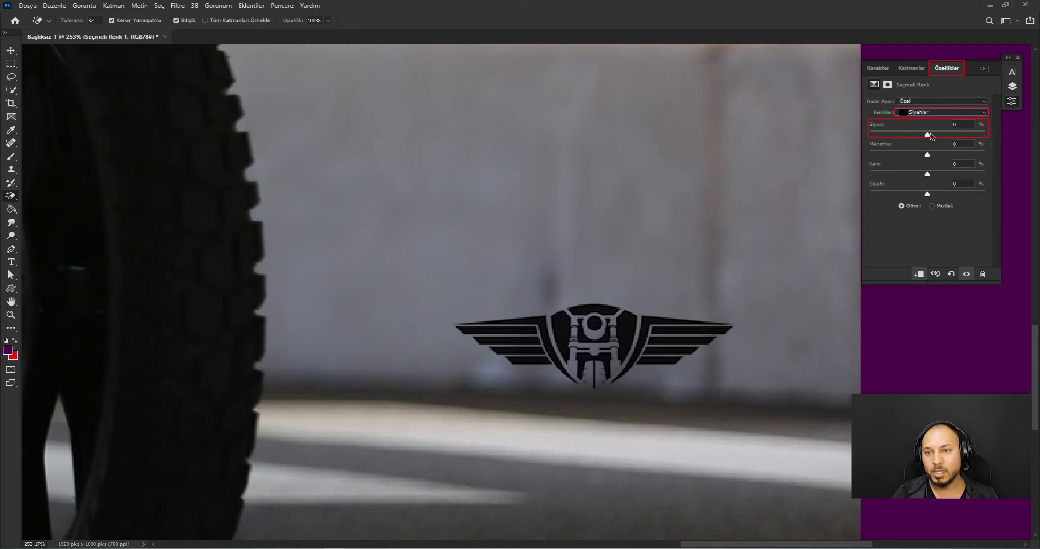
left_click_drag(928, 134, 995, 201)
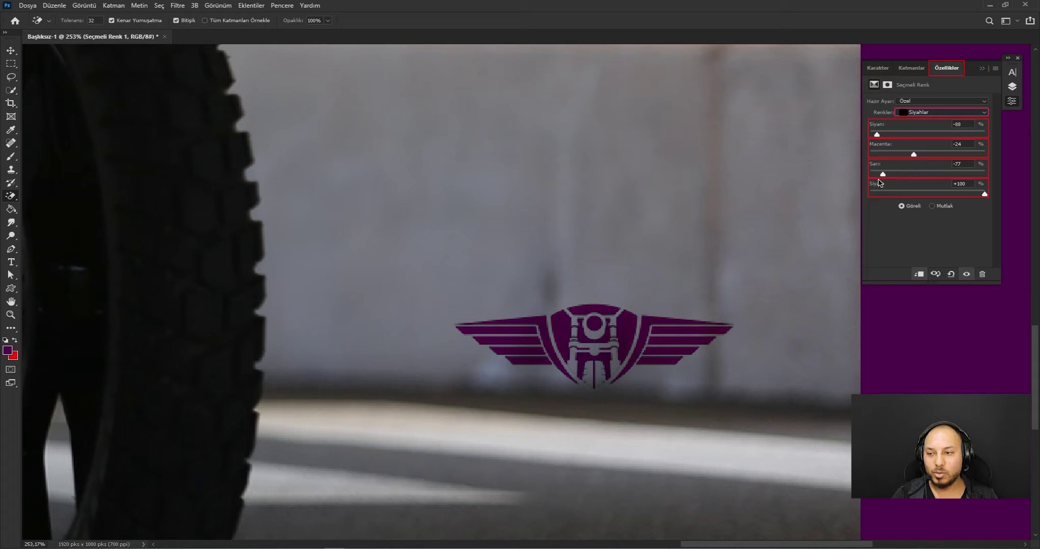
mouse_move(883, 174)
left_mouse_down()
mouse_move(923, 178)
mouse_move(921, 155)
mouse_move(932, 155)
mouse_move(891, 137)
mouse_move(930, 155)
mouse_move(871, 163)
left_mouse_up()
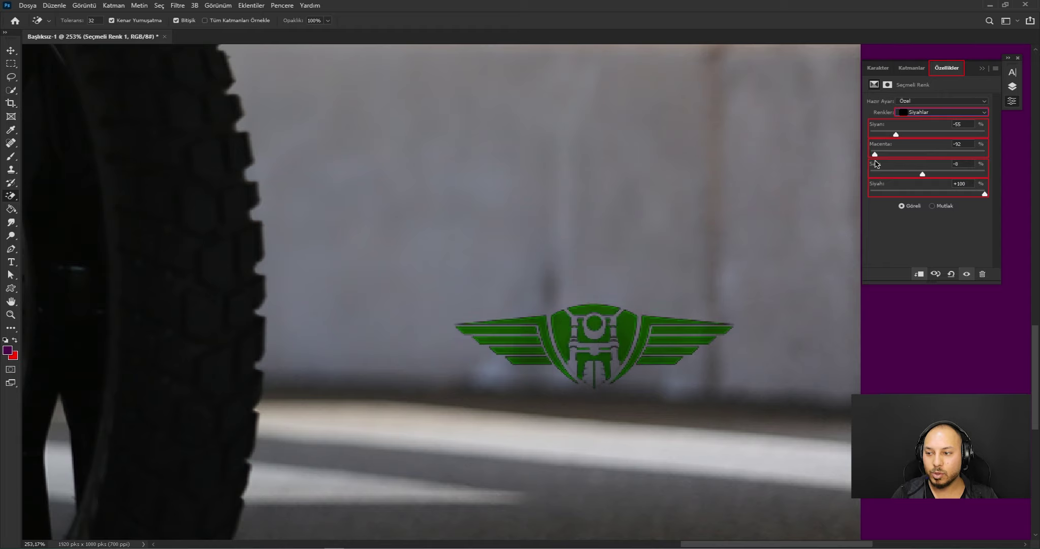
Scale Logo-1 together with its clipped Seçmeli Renk 1 layer to about twice the size and fit it into the photo's lower-right corner
left_click(714, 220)
left_click(531, 207)
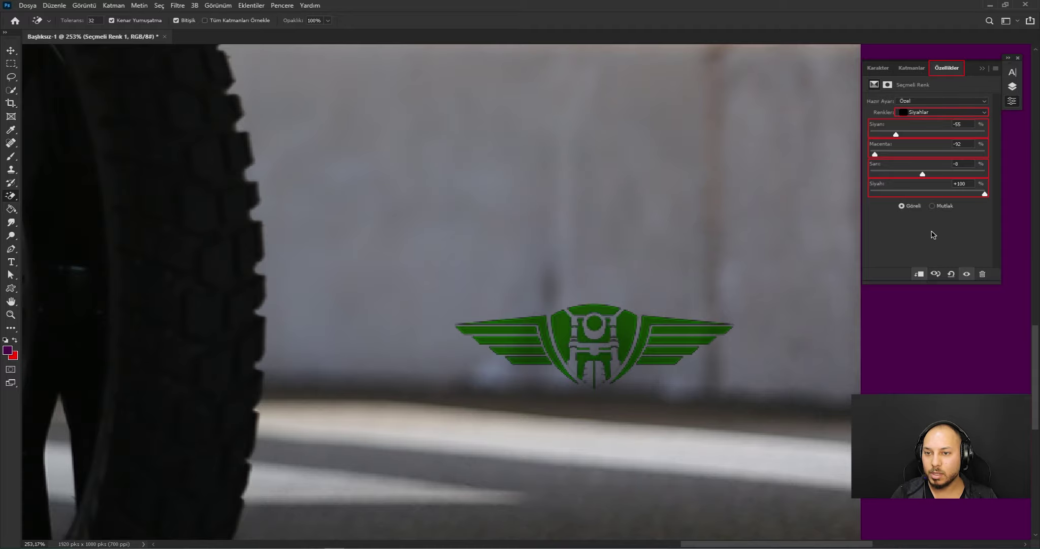
scroll(774, 219, "down", 4)
scroll(774, 218, "down", 2)
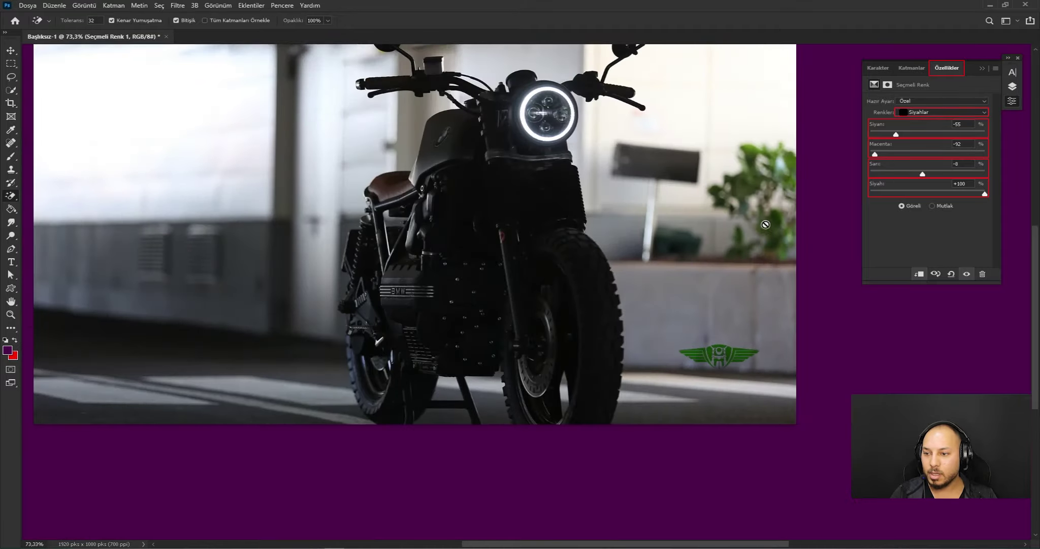
scroll(766, 224, "left", 2)
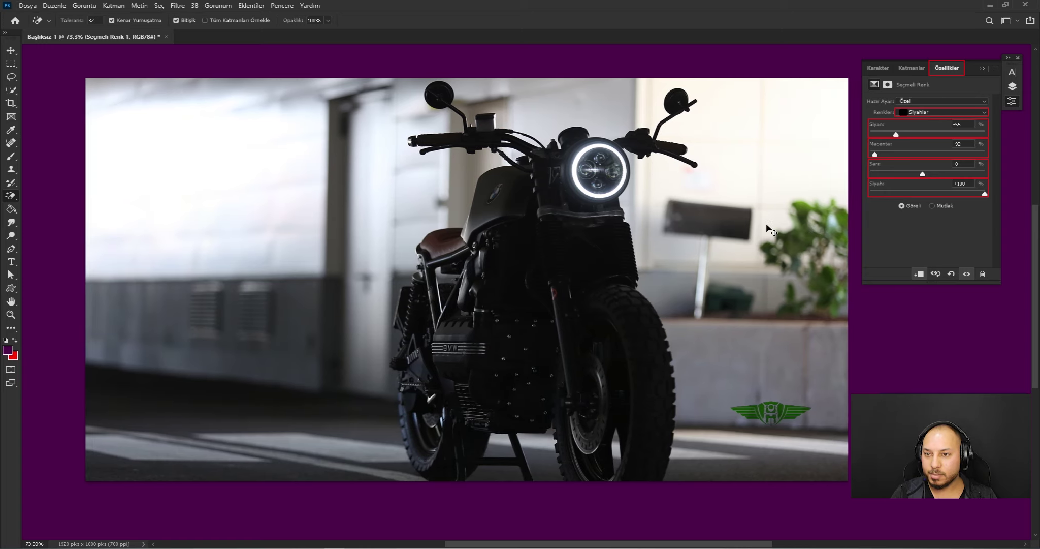
left_click(912, 67)
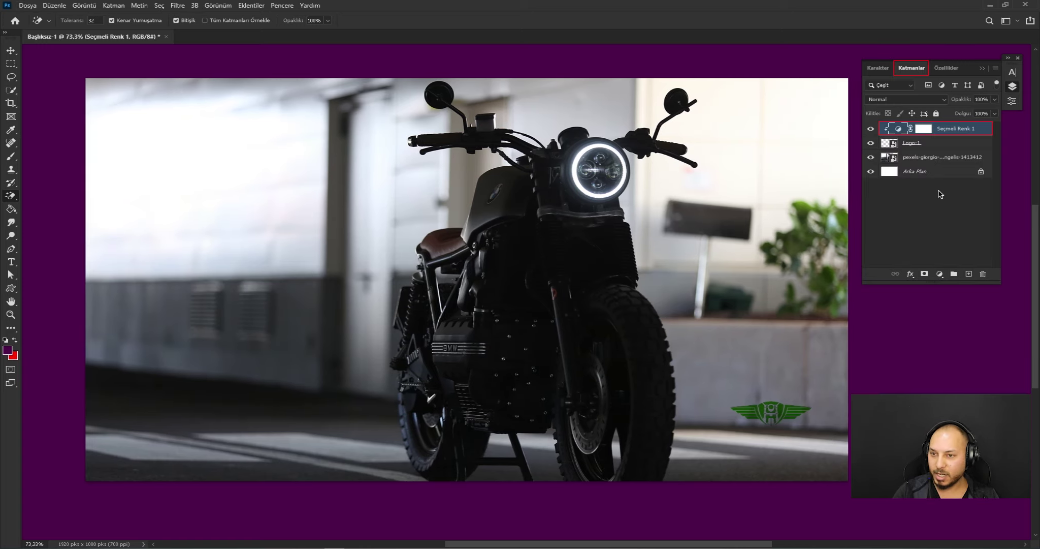
left_click(945, 144, "shift")
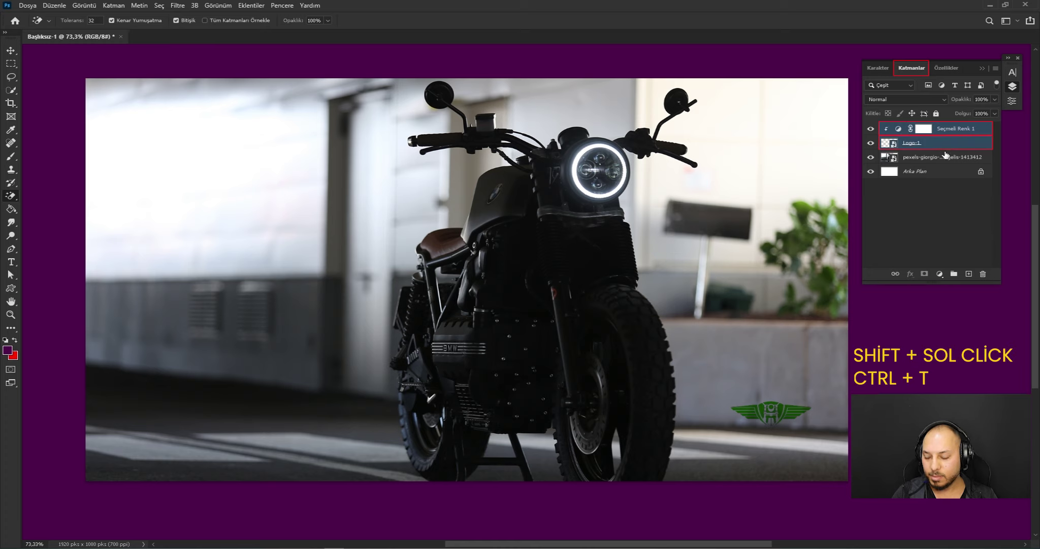
key("ctrl+t")
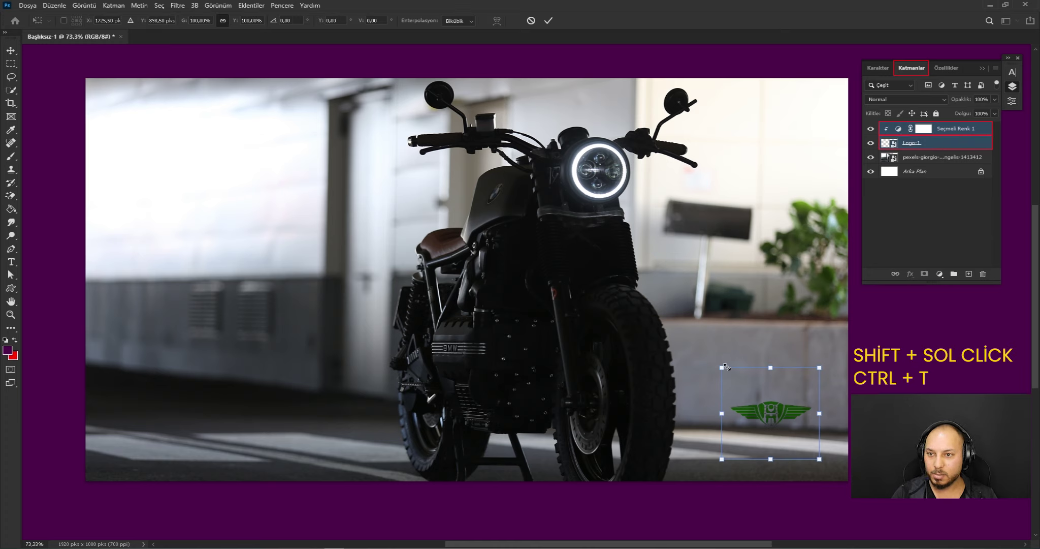
left_click_drag(724, 367, 576, 229)
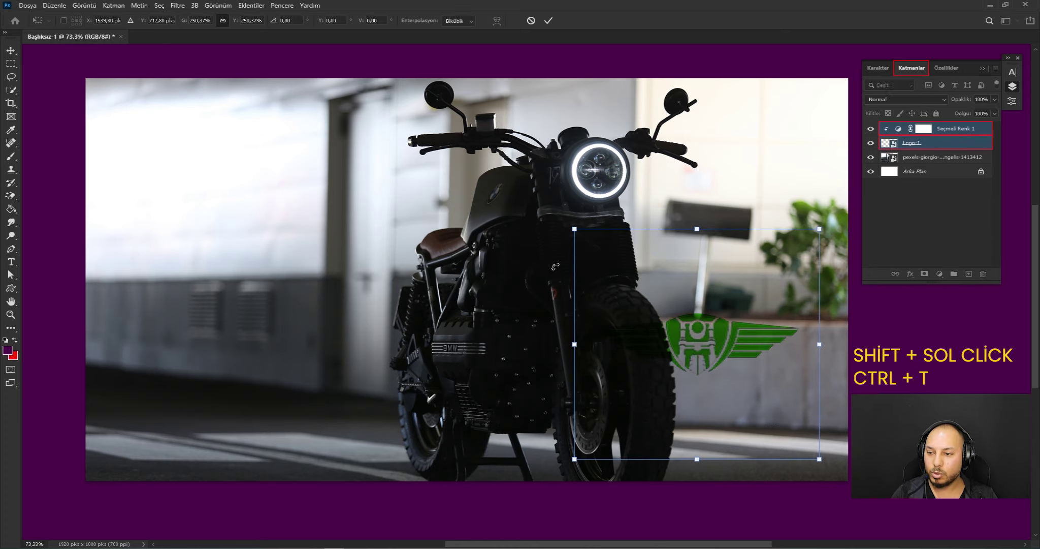
left_click_drag(752, 373, 799, 421)
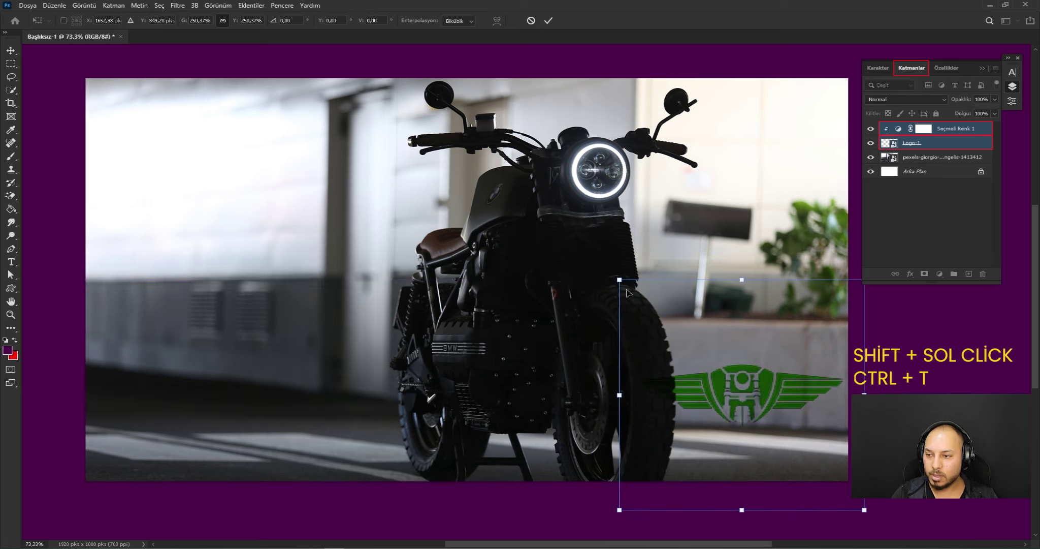
left_click_drag(621, 280, 677, 329)
left_click_drag(770, 374, 764, 378)
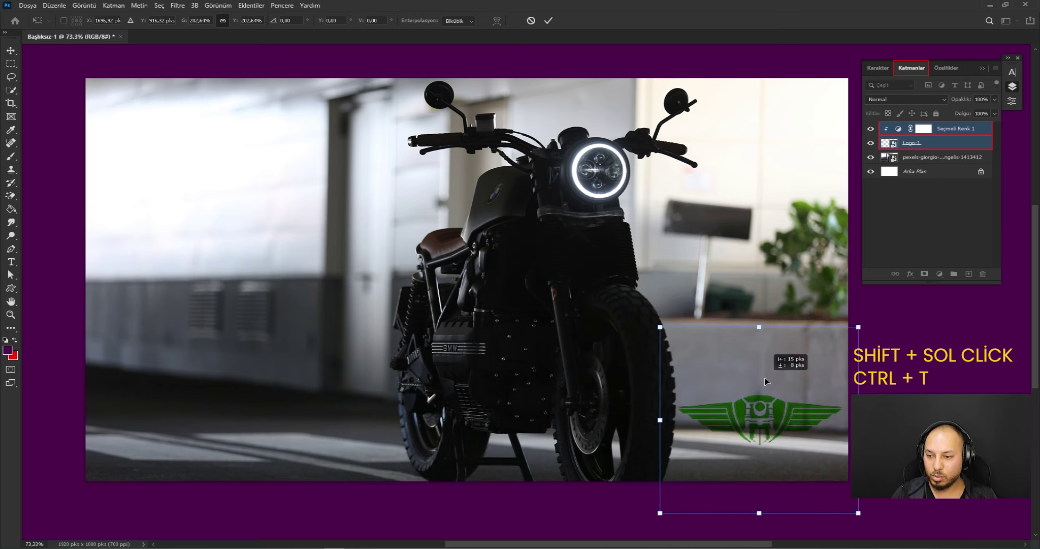
left_click_drag(669, 331, 676, 343)
left_click_drag(789, 397, 790, 402)
key("Return")
key("e")
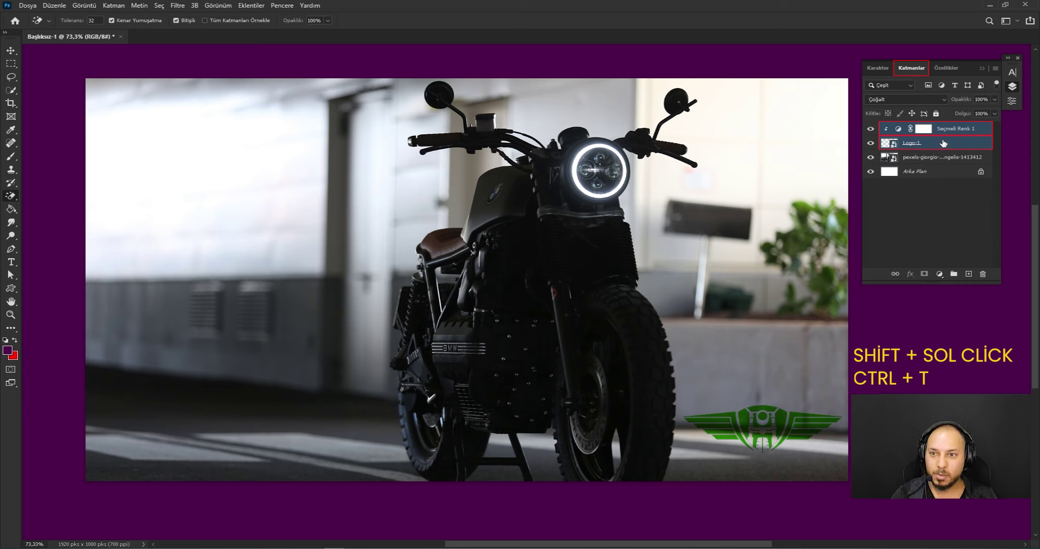
left_click(943, 142)
left_click(946, 130, "shift")
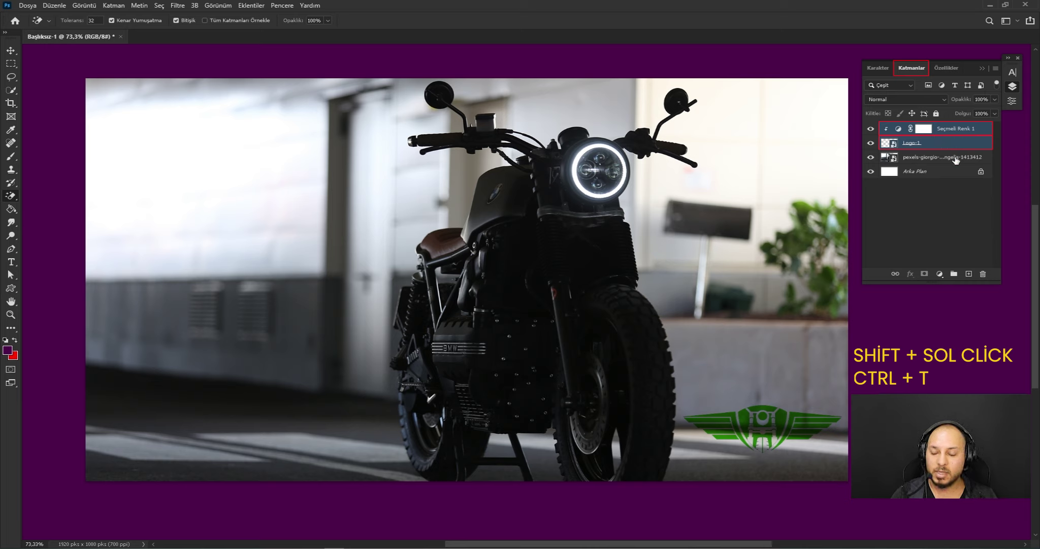
key("ctrl+t")
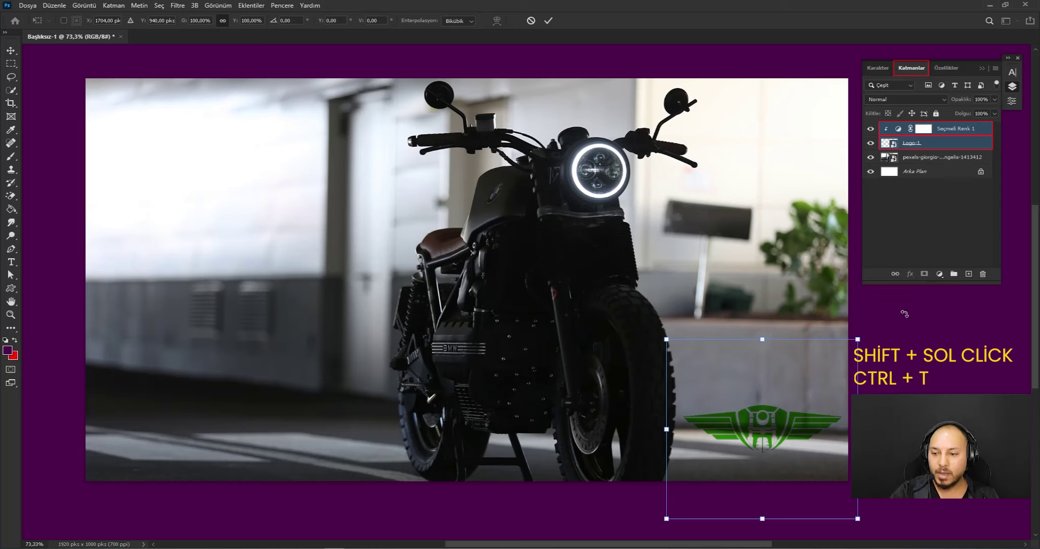
key("e")
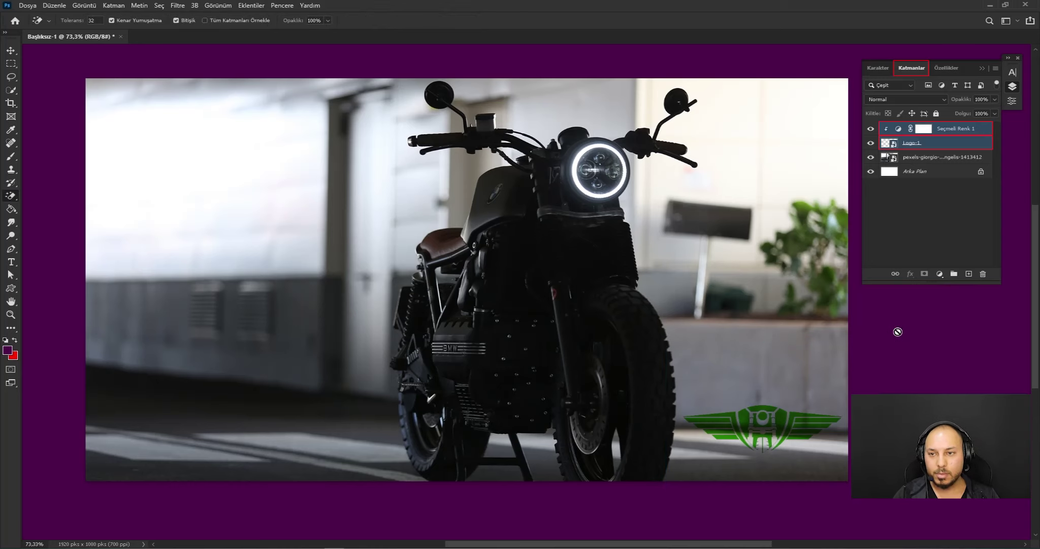
Place the Logo-2 file from the desktop as an embedded object at the top of the layer stack
left_click(938, 215)
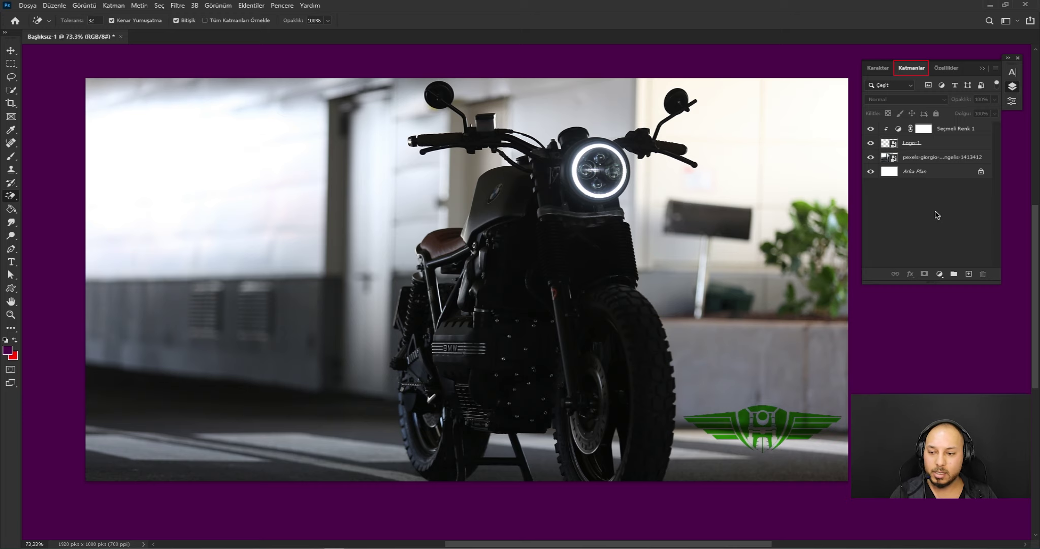
left_click(26, 6)
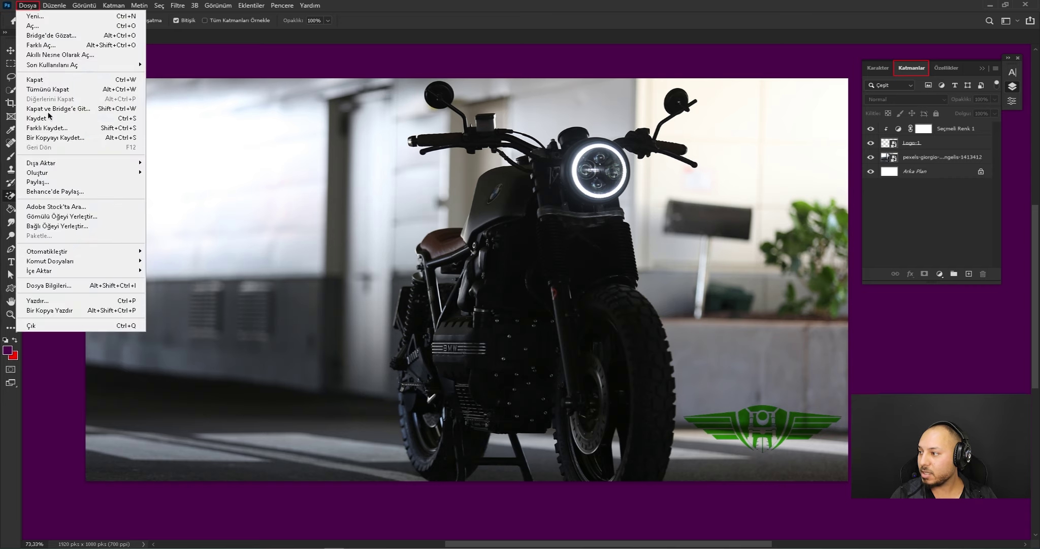
left_click(71, 216)
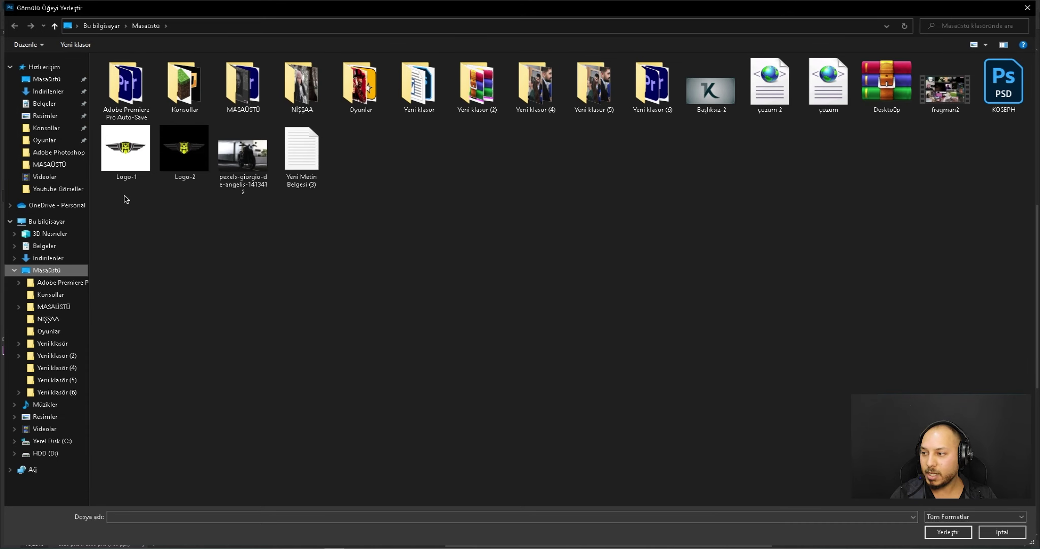
left_click(188, 156)
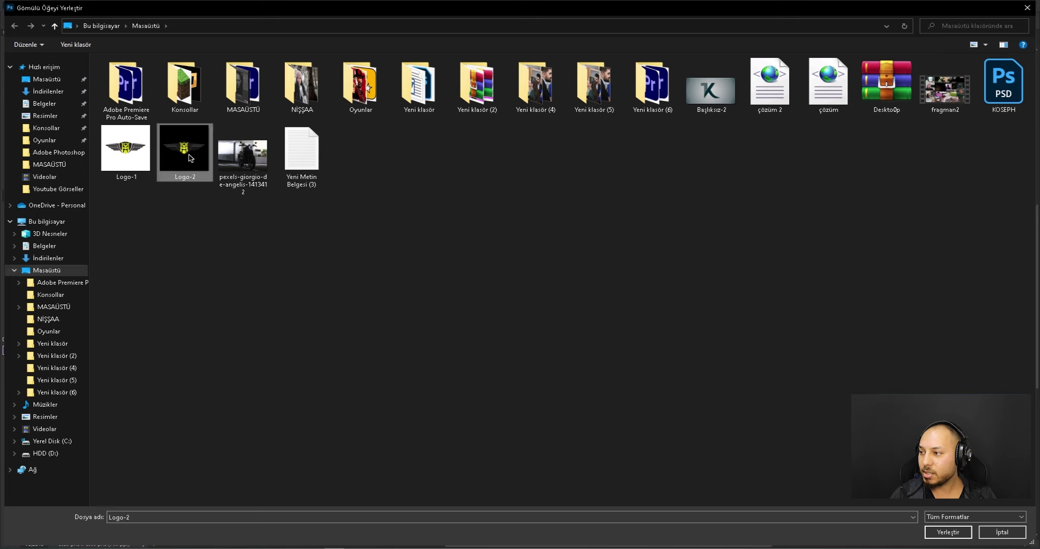
left_click(949, 532)
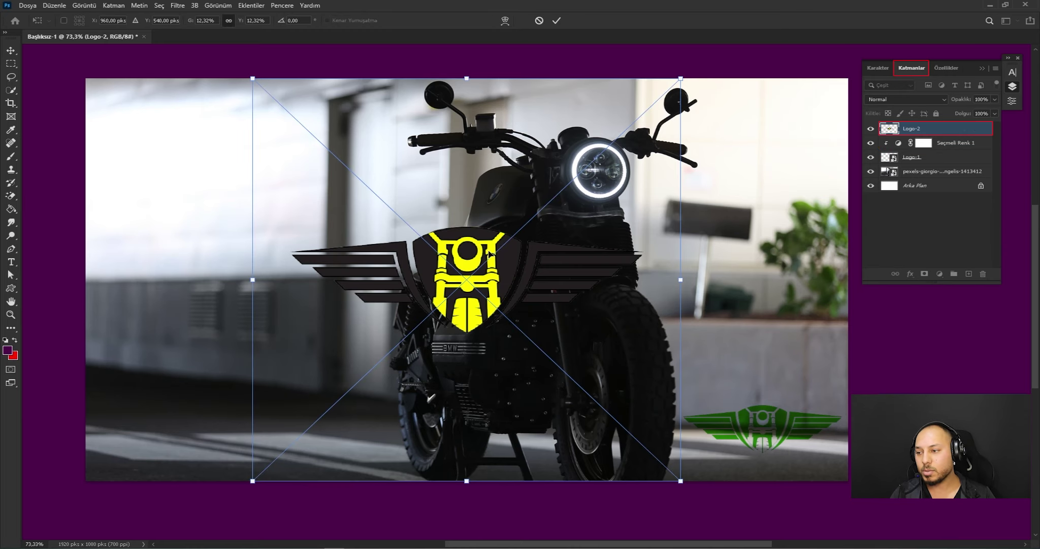
Scale Logo-2 to about 5.4% and place it exactly over the green logo in the photo's lower-right corner
left_click_drag(490, 253, 469, 250)
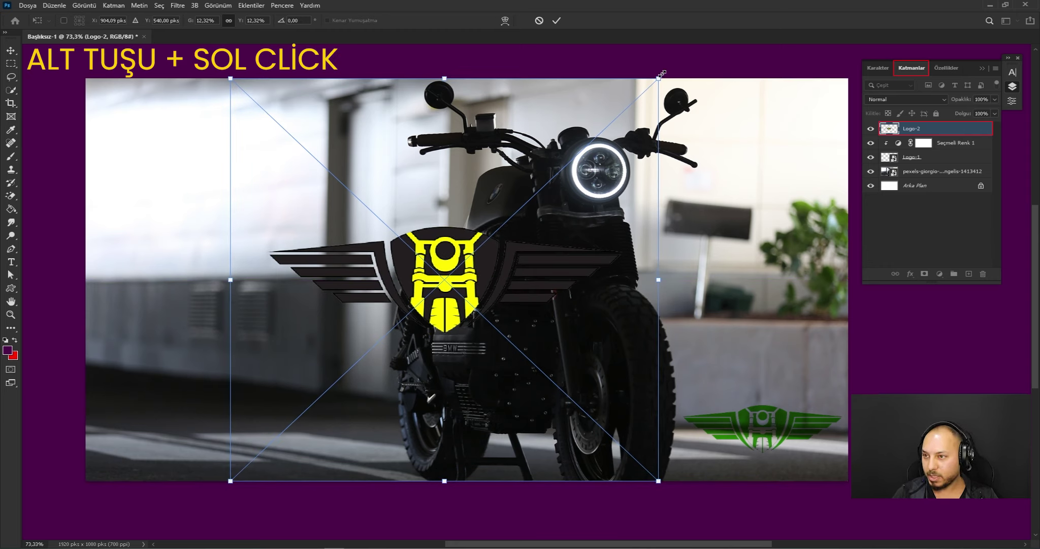
left_click_drag(662, 74, 506, 221)
left_click_drag(467, 274, 764, 333)
left_click_drag(804, 280, 820, 265)
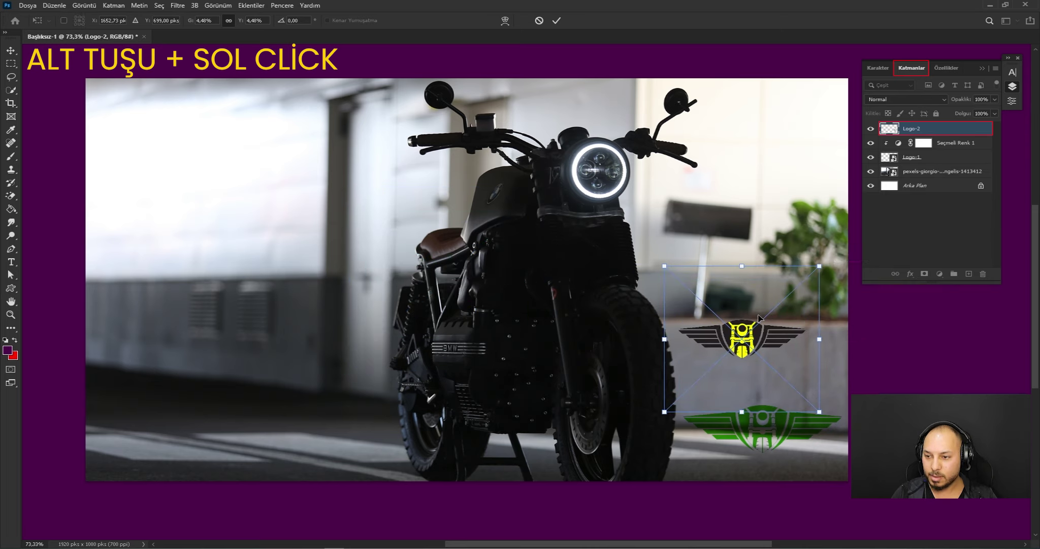
left_click_drag(759, 318, 778, 407)
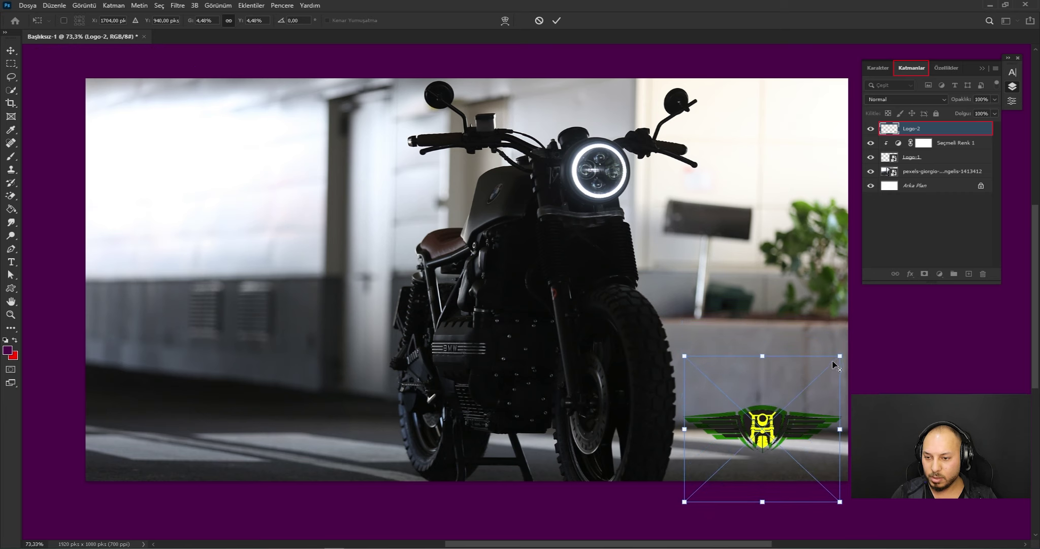
mouse_move(839, 353)
left_mouse_down()
mouse_move(863, 345)
mouse_move(828, 368)
left_mouse_up()
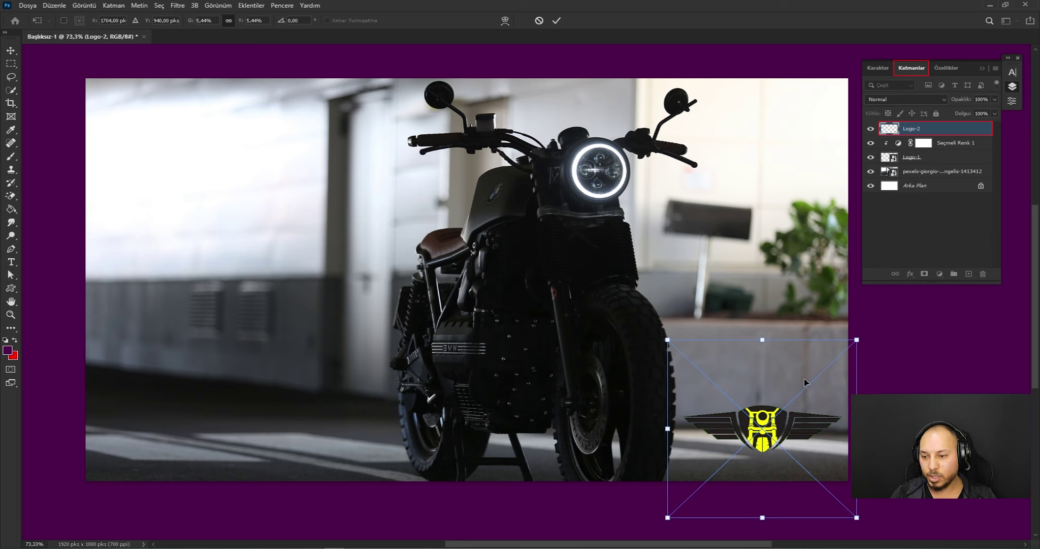
key("Return")
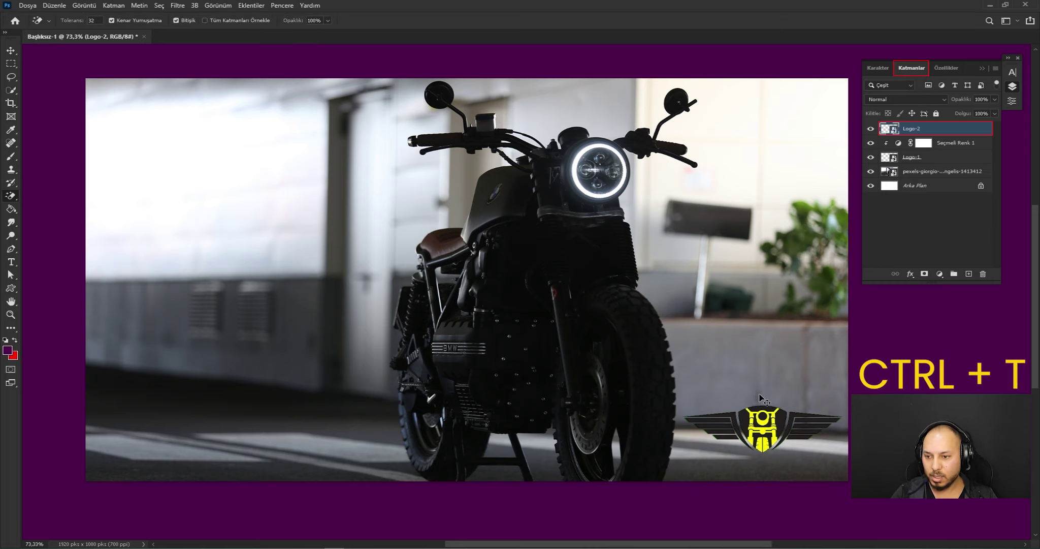
Transform Logo-2 and move it straight up about 133 px so it sits just above the green logo
key("ctrl+t")
left_click_drag(765, 406, 766, 359)
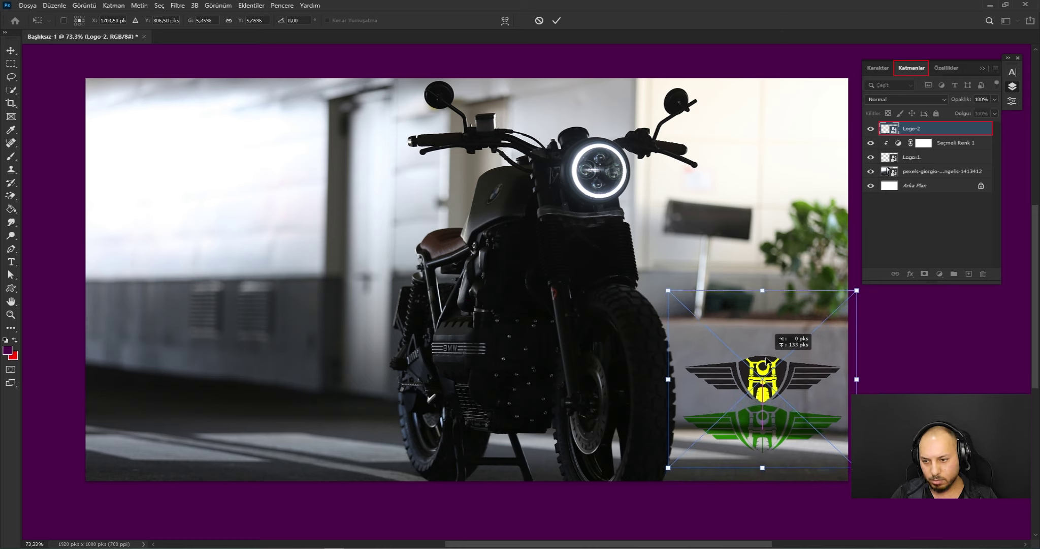
key("Return")
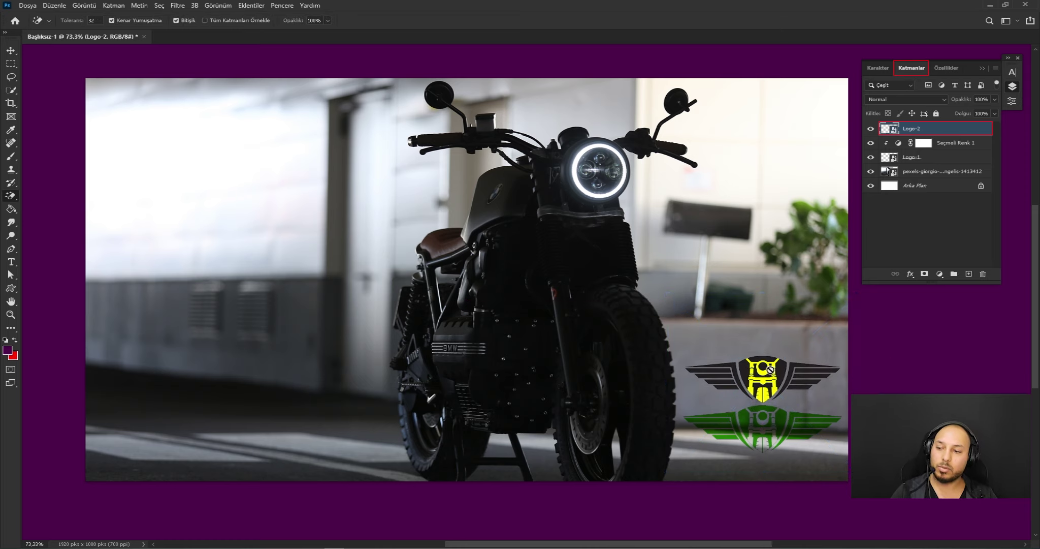
Inspect the two logos up close, hiding Logo-2 and showing it again to compare
scroll(872, 392, "up", 2)
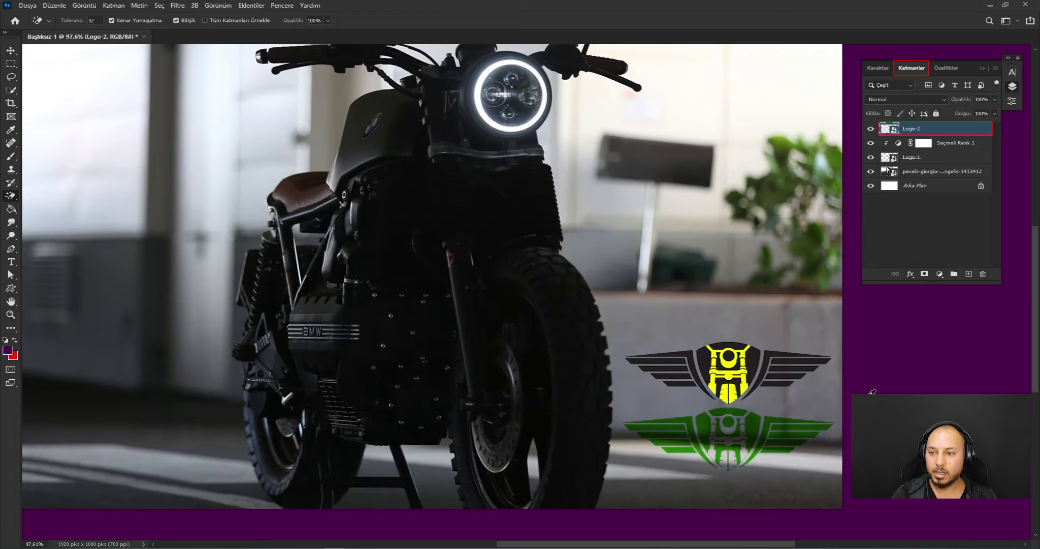
scroll(872, 392, "up", 4)
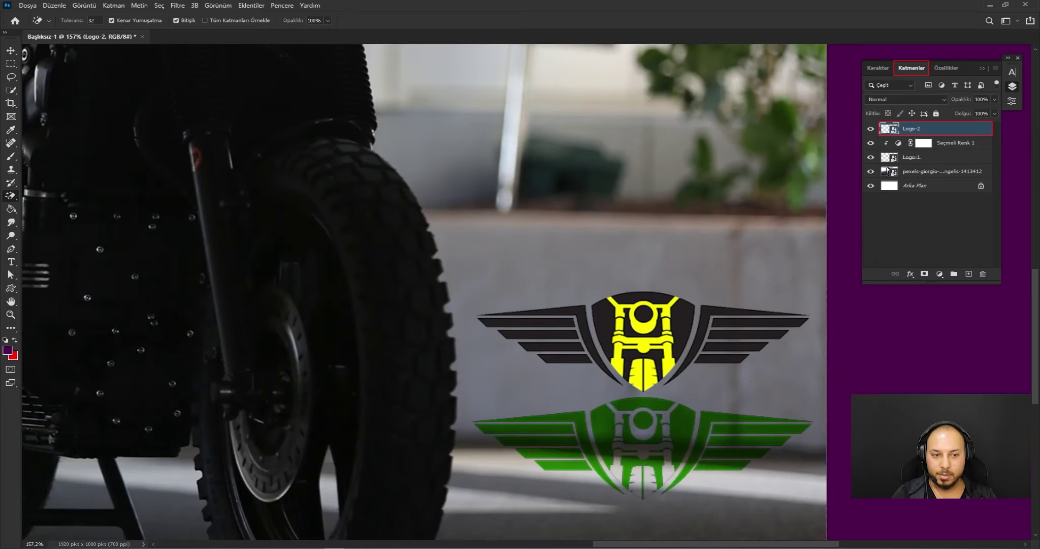
scroll(872, 392, "up", 2)
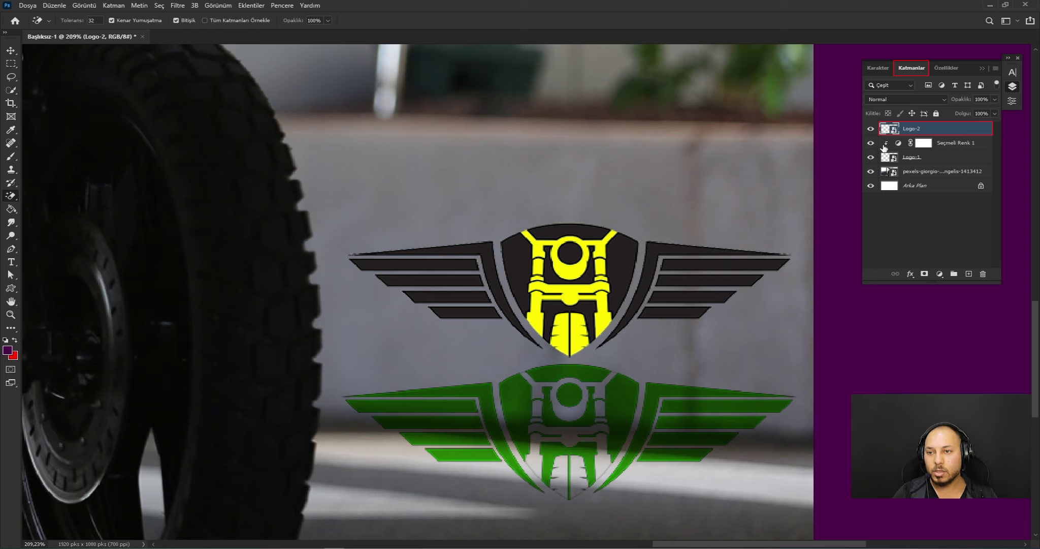
left_click(872, 130)
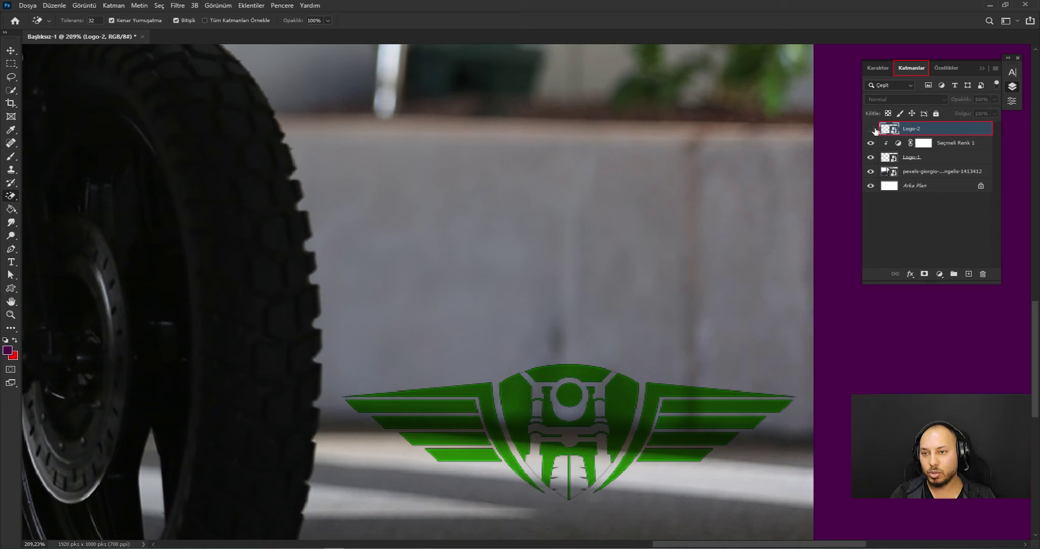
left_click(873, 129)
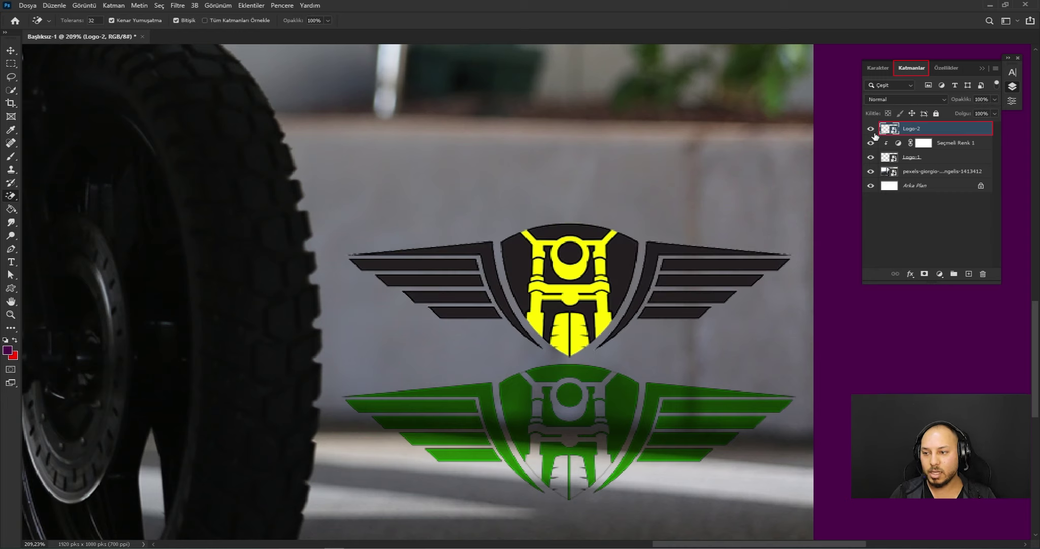
Add a Renk Kaplama (Color Overlay) layer style to Logo-2, keeping both logos in view beside the dialog
left_click(911, 275)
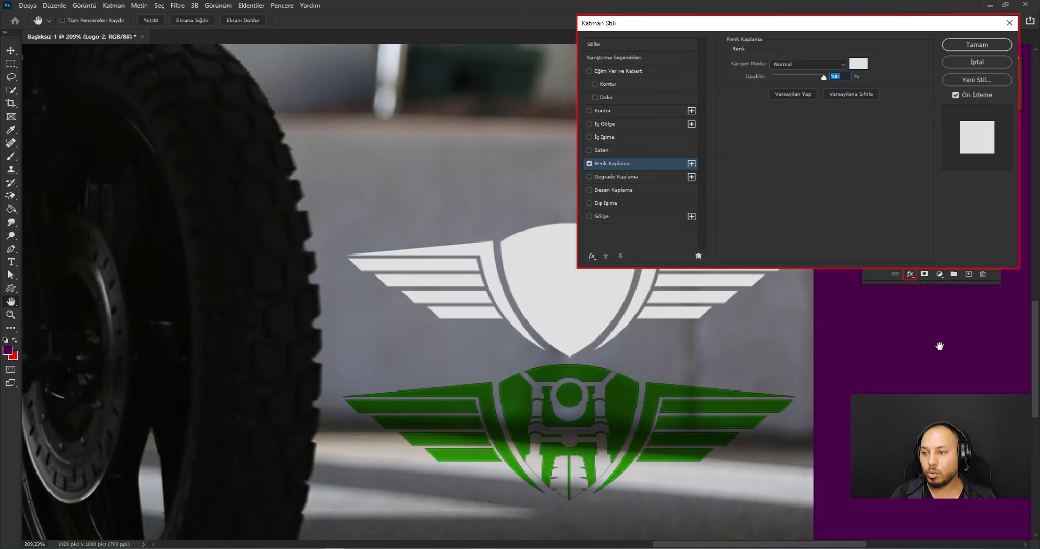
left_click_drag(854, 25, 300, 49)
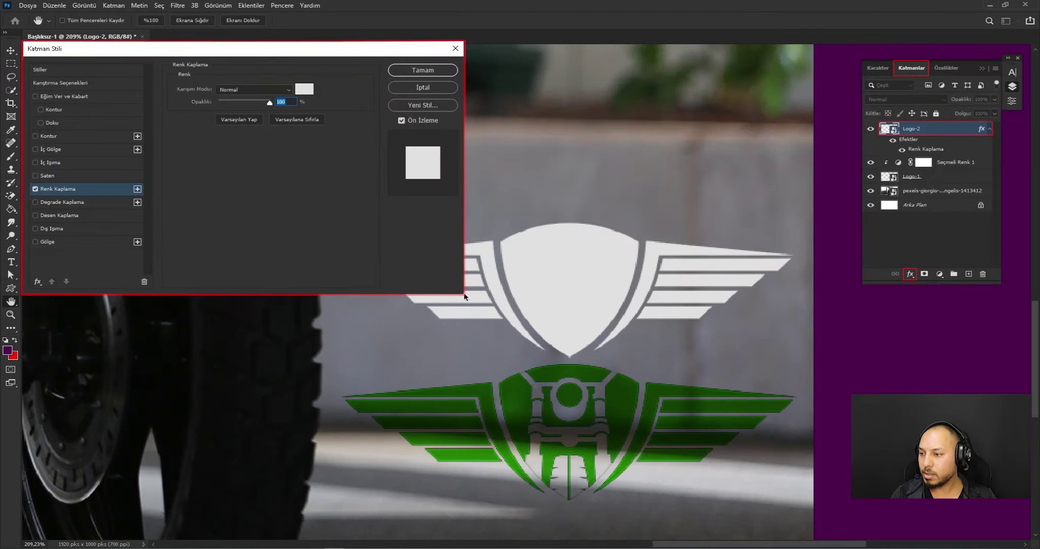
key("alt")
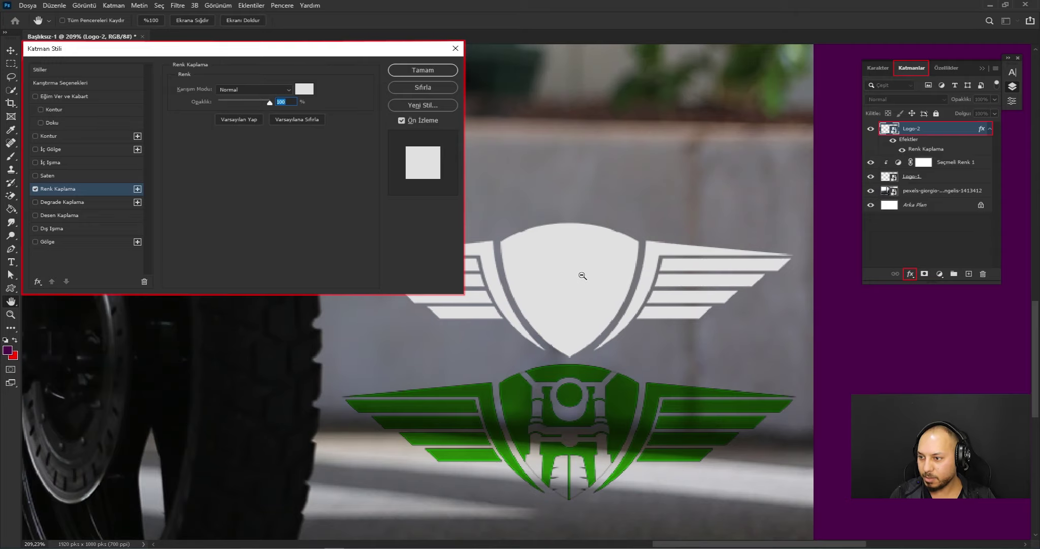
left_click(727, 277, "alt")
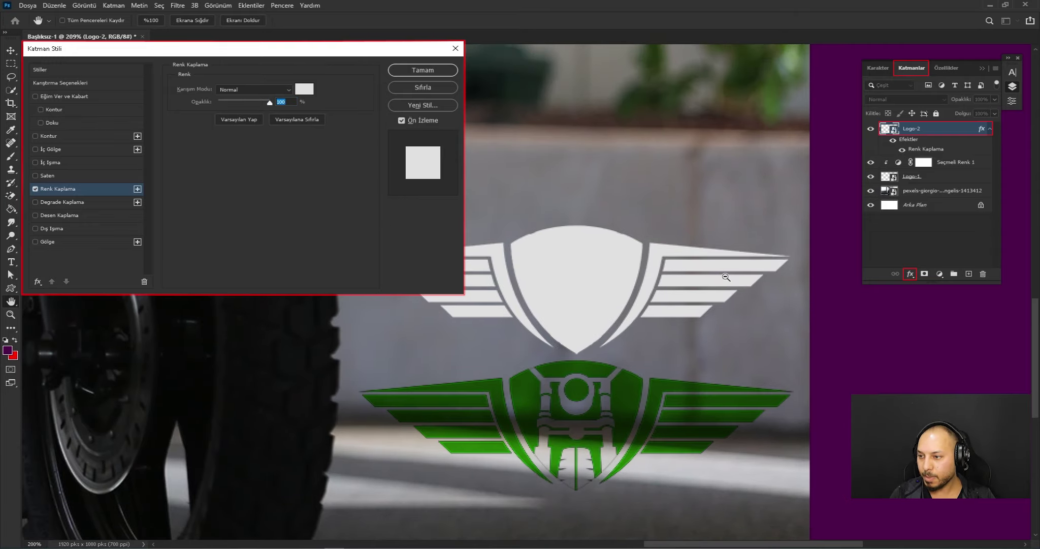
left_click(726, 277, "alt")
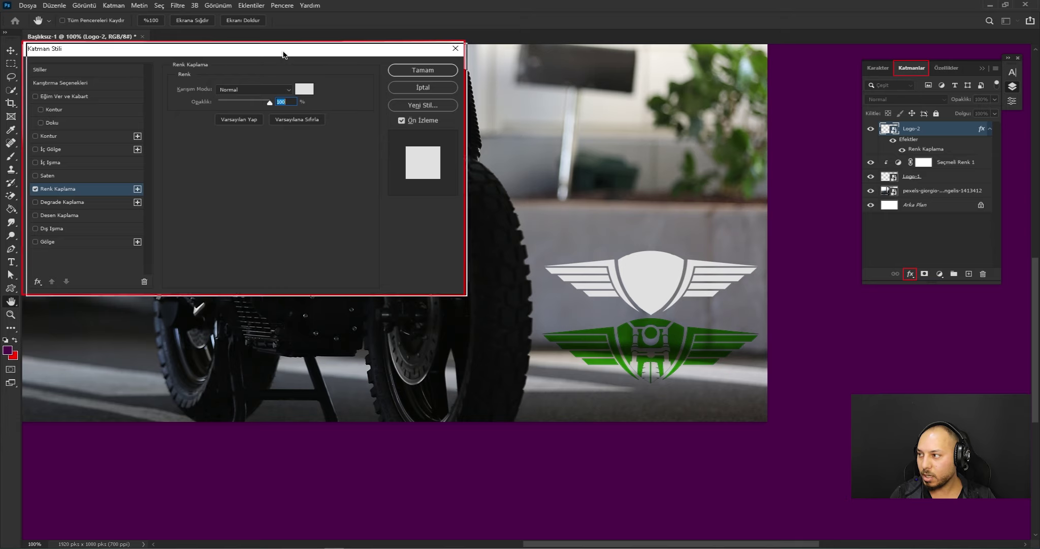
left_click_drag(283, 54, 329, 87)
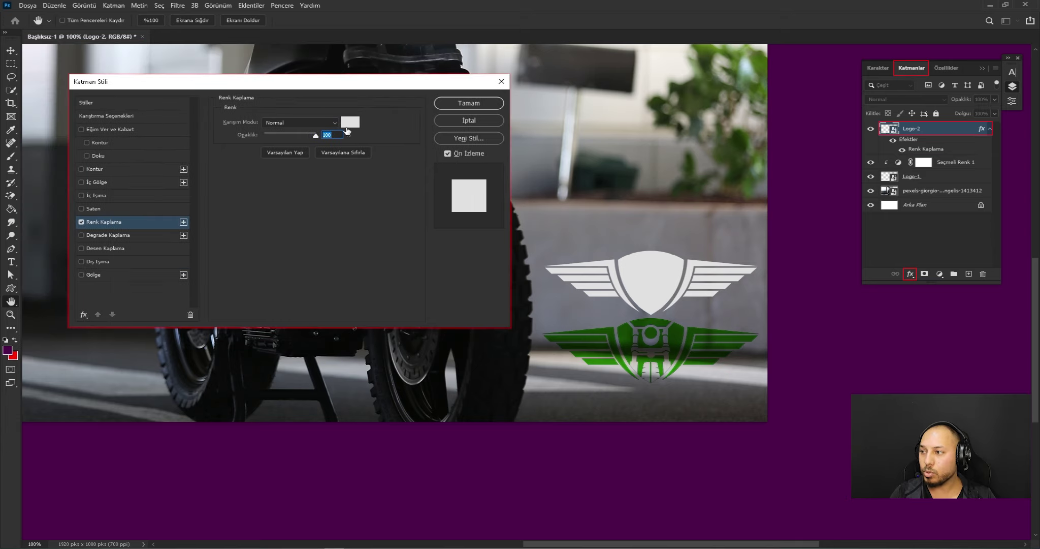
Set the overlay colour to bright red, try an opacity of about 70%, and set the opacity to 100%
left_click(348, 125)
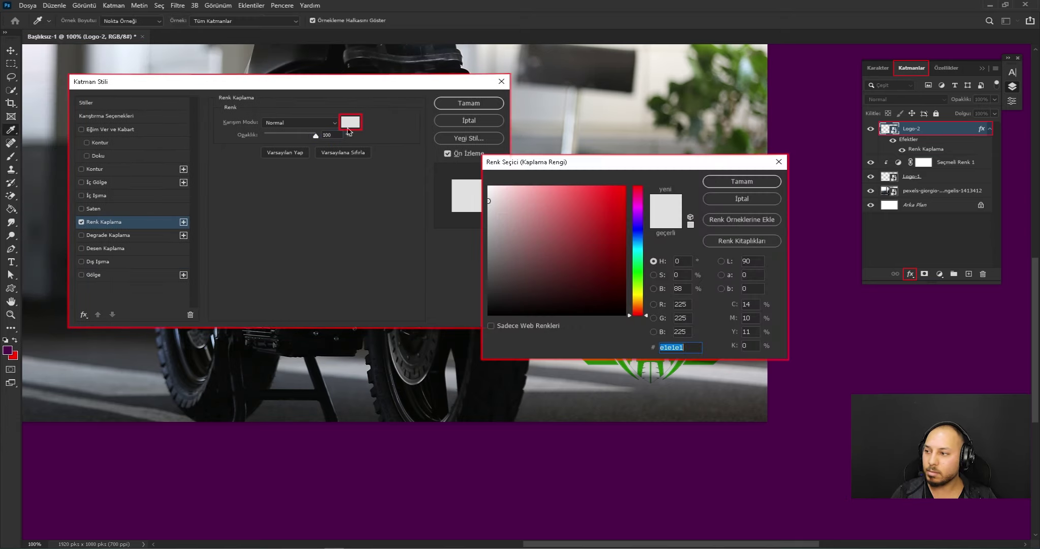
left_click_drag(593, 228, 652, 173)
left_click(724, 181)
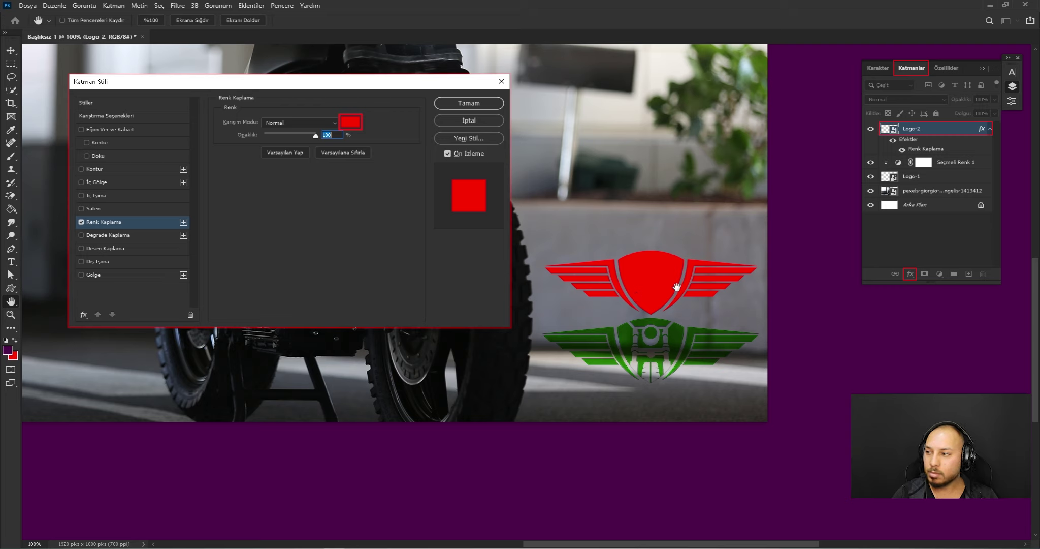
left_click_drag(315, 136, 301, 141)
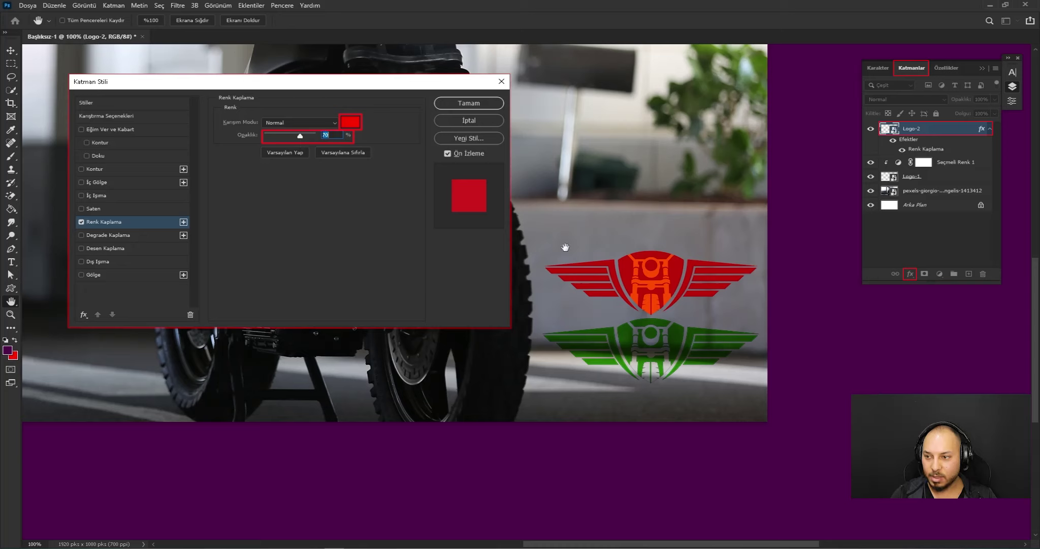
type("100")
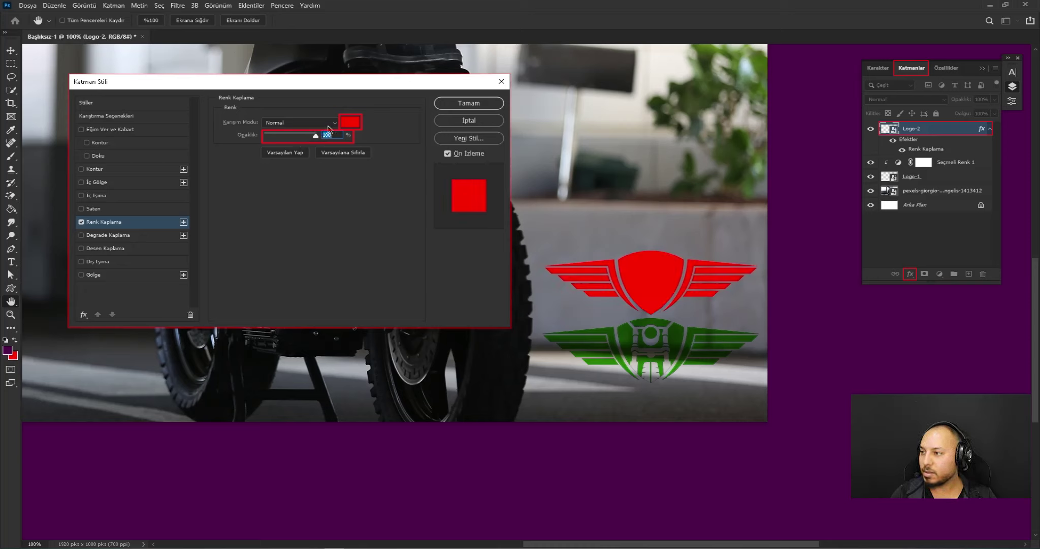
Try the Çoğalt (Multiply) blend mode on Logo-2's red overlay
left_click(312, 122)
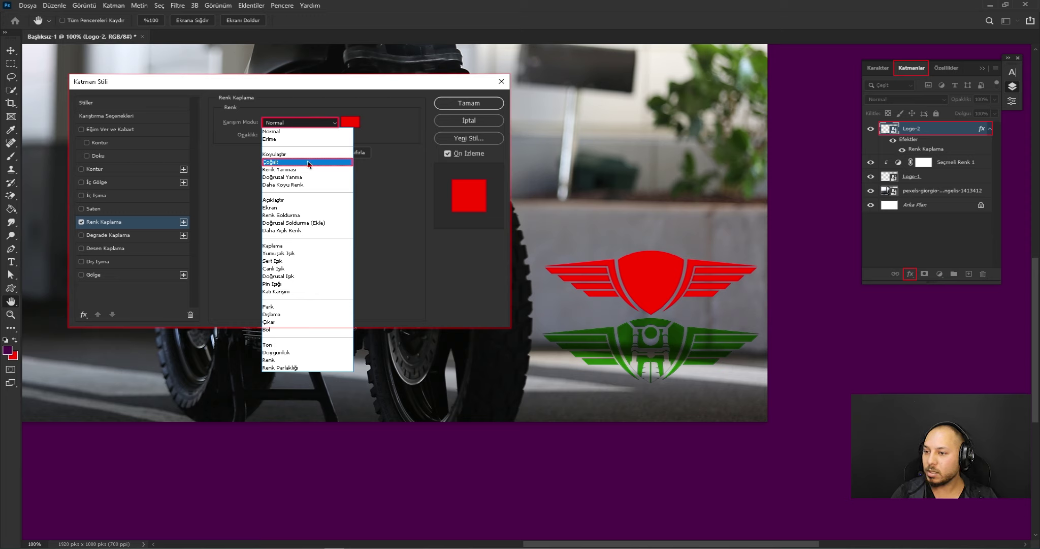
left_click(308, 163)
left_click(313, 128)
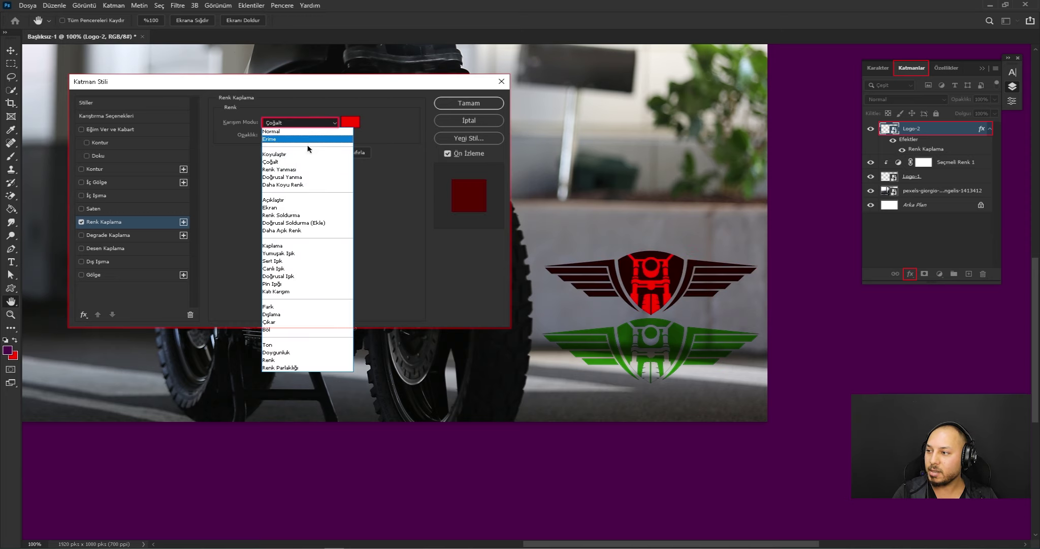
left_click(307, 156)
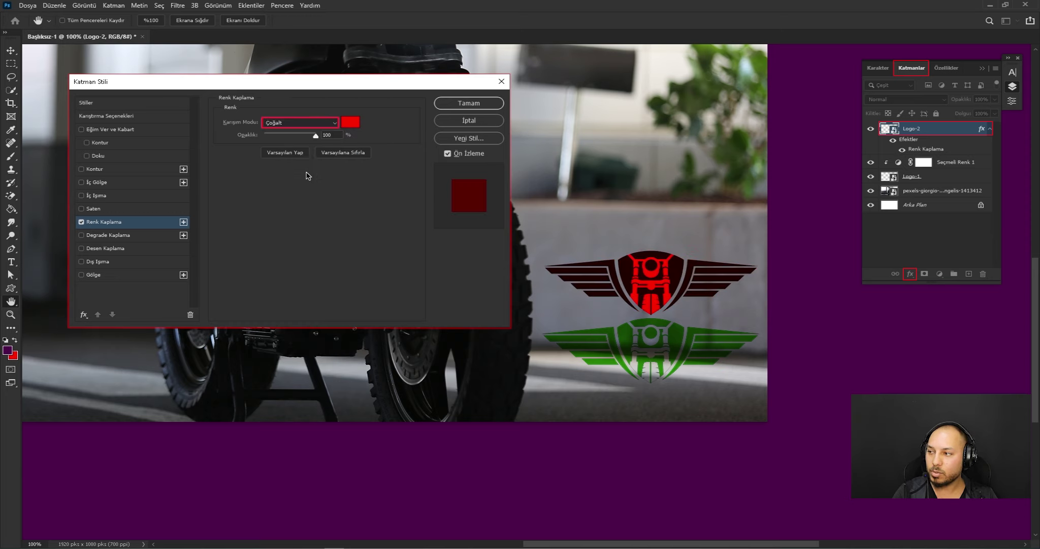
Try further blend modes on Logo-2's red overlay, including Açıklaştır, Canlı Işık, Fark, Çıkar and Böl, and cancel the Color Overlay style
key("Down")
key("Down")
key("Down")
key("Down")
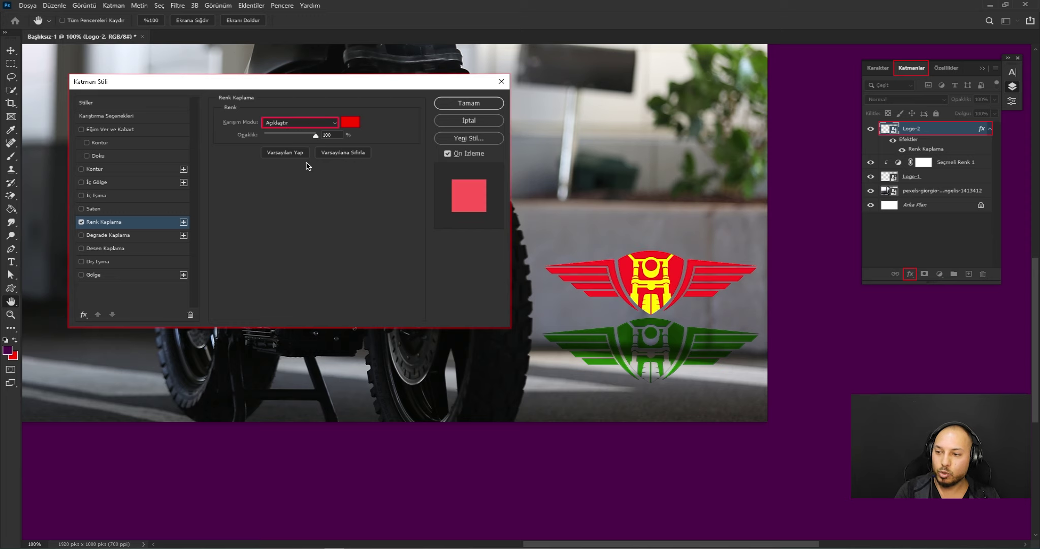
key("Down")
key("Down")
key("Down")
key("Down")
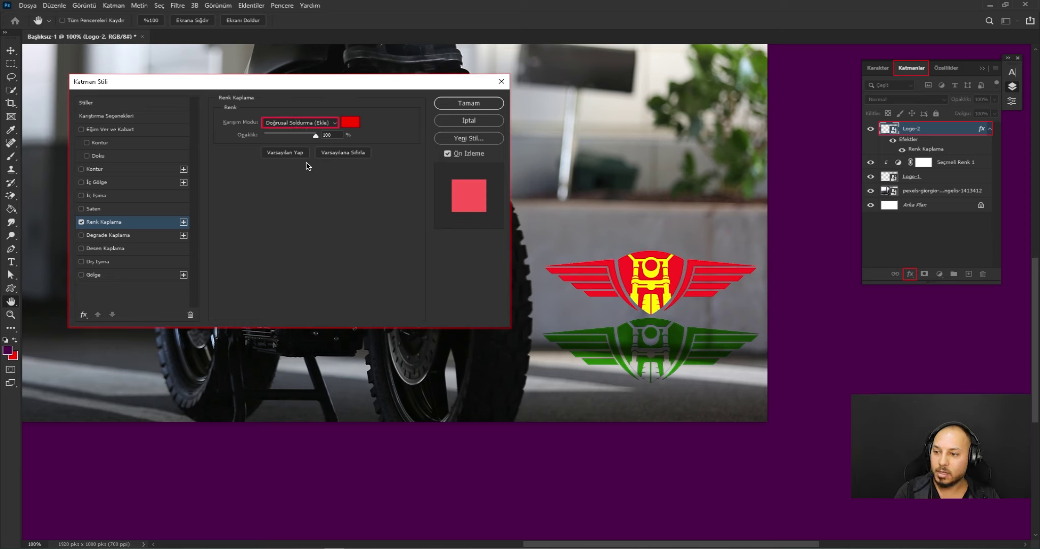
key("Down")
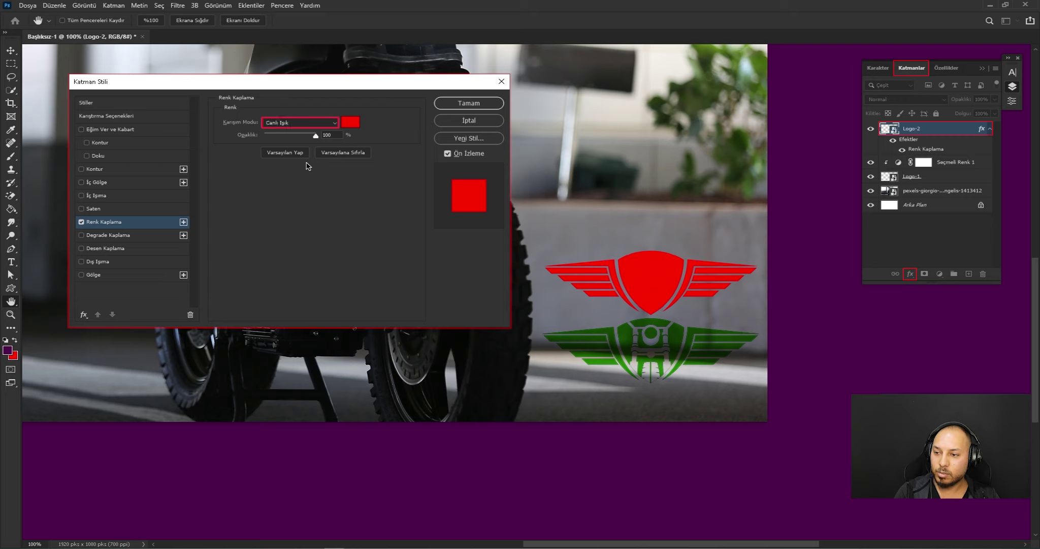
key("Down")
key("Down")
key("Down")
key("Down")
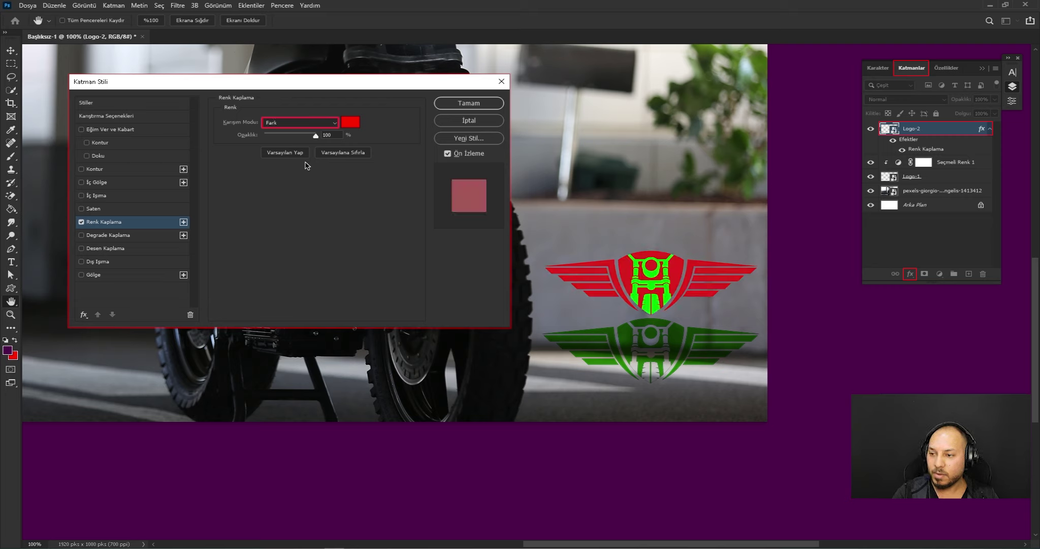
key("Down")
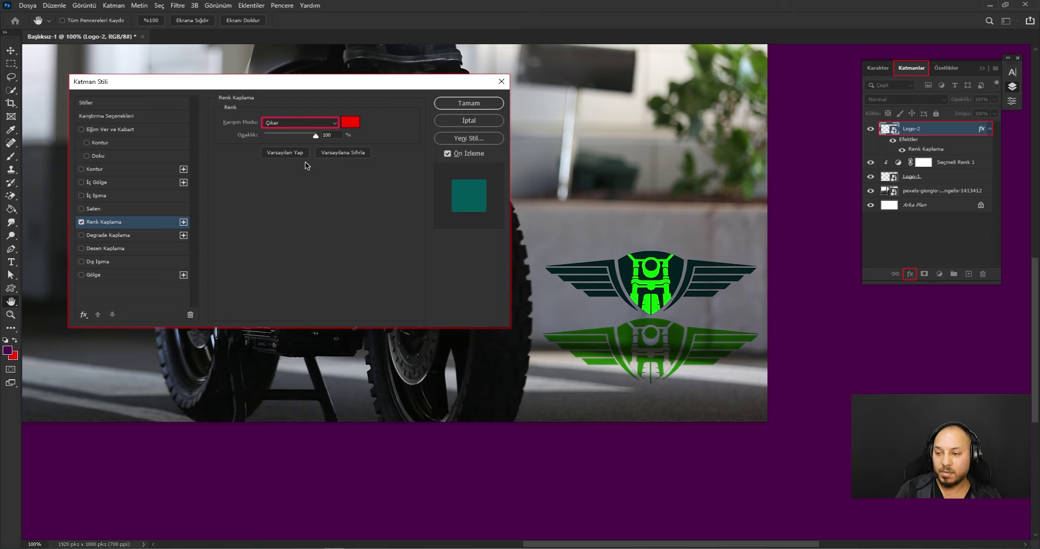
key("Down")
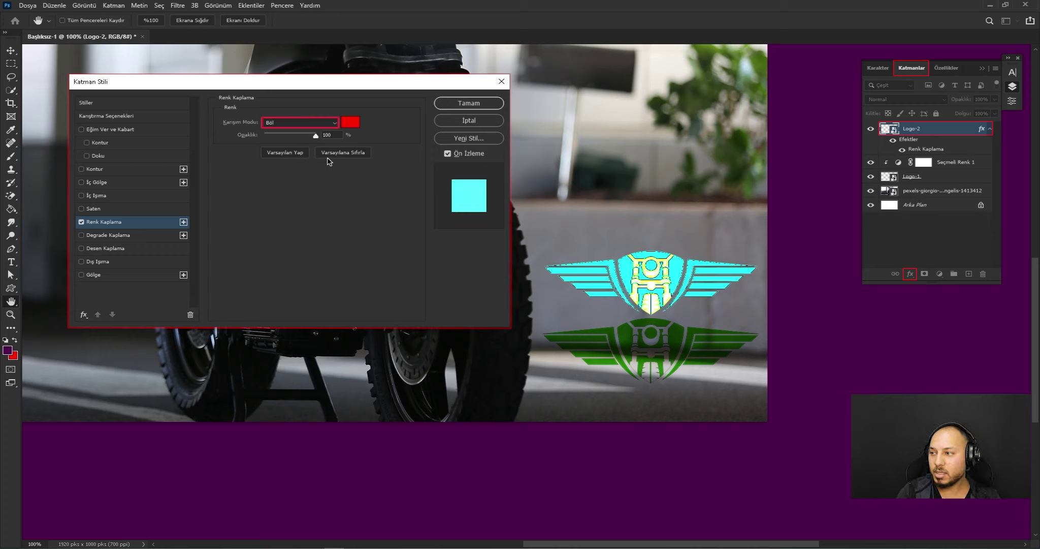
left_click(469, 121)
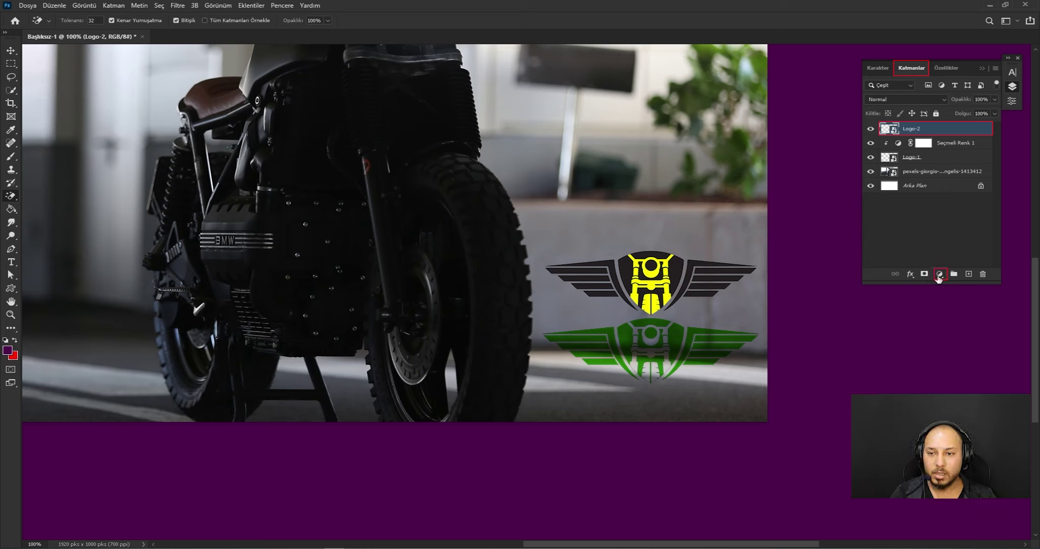
Add a Seçmeli Renk (Selective Color) adjustment layer above Logo-2 and clip it to that layer
left_click(939, 275)
left_click(960, 460)
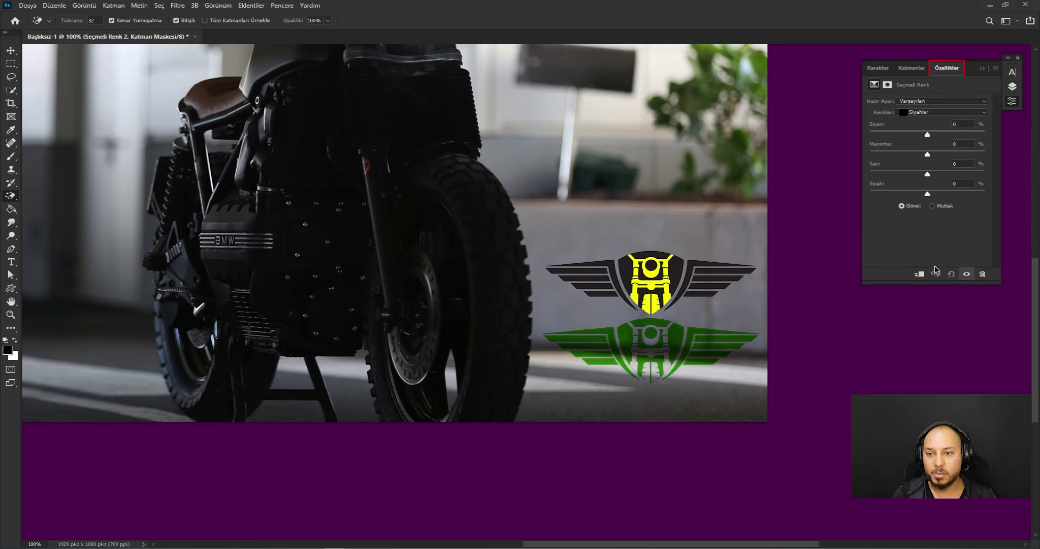
left_click(912, 68)
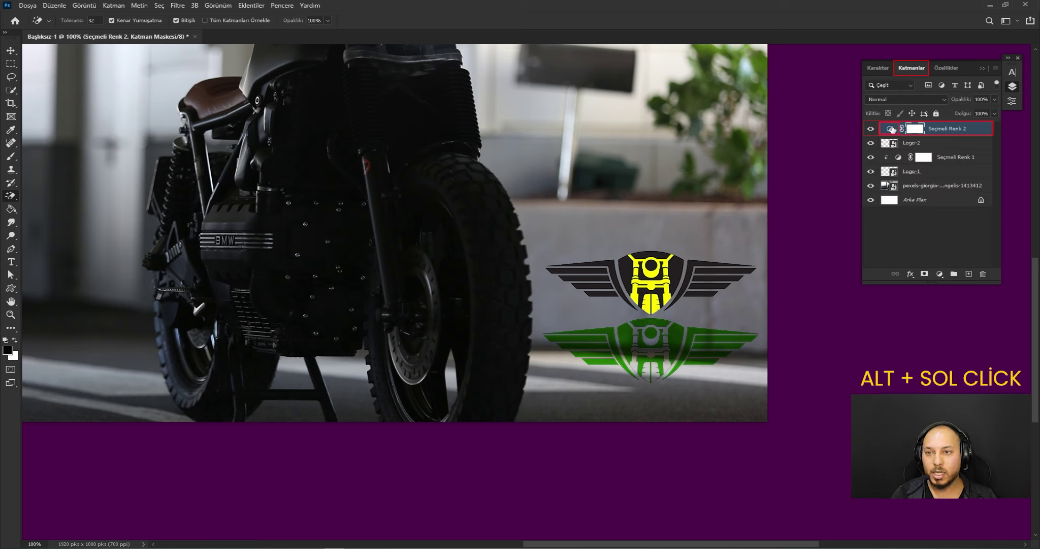
left_click(891, 129)
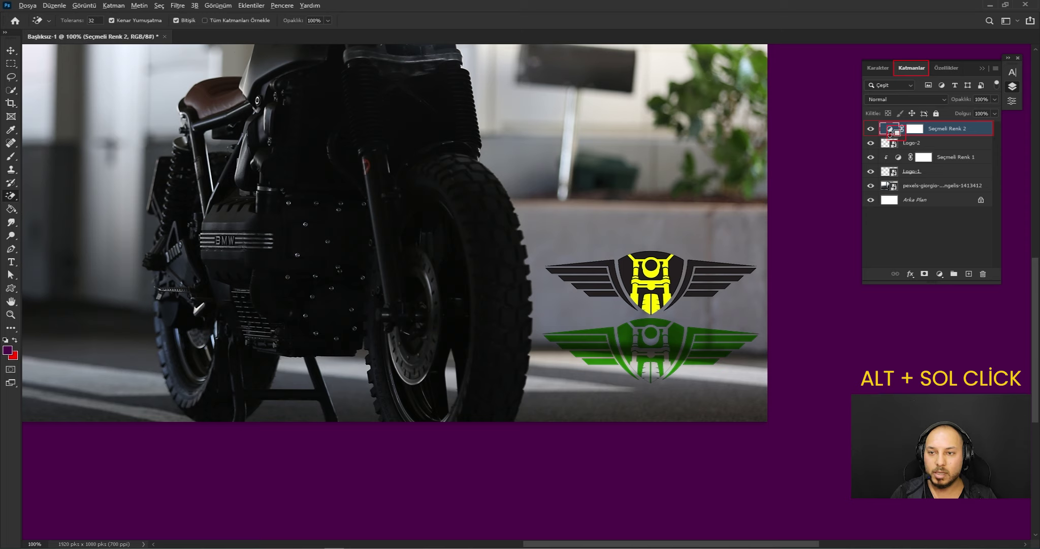
left_click(895, 135, "alt")
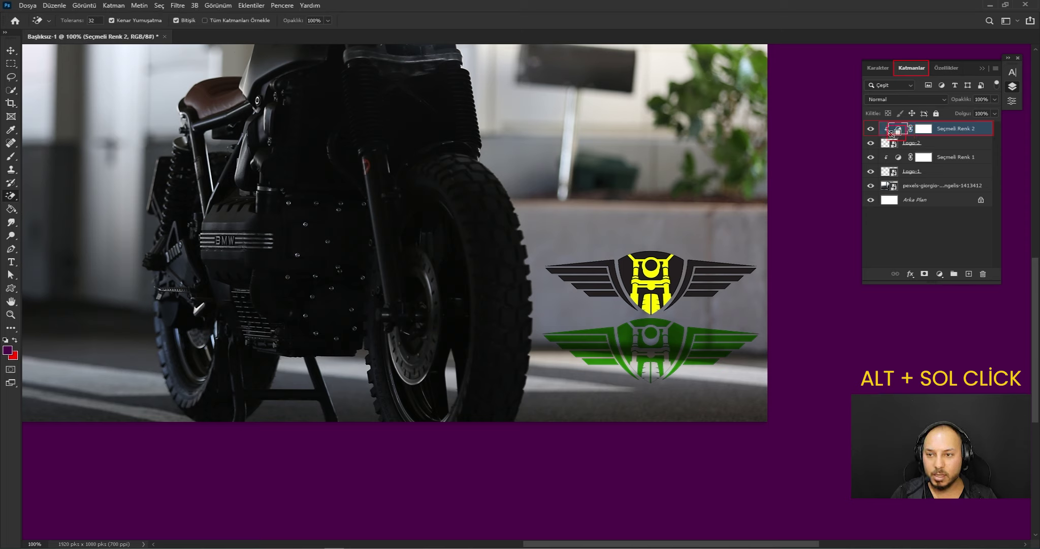
Target Sarılar (Yellows) in the new Selective Color adjustment, try negative Siyan, reset it to 0, and try slight Sarı shifts
double_click(898, 130)
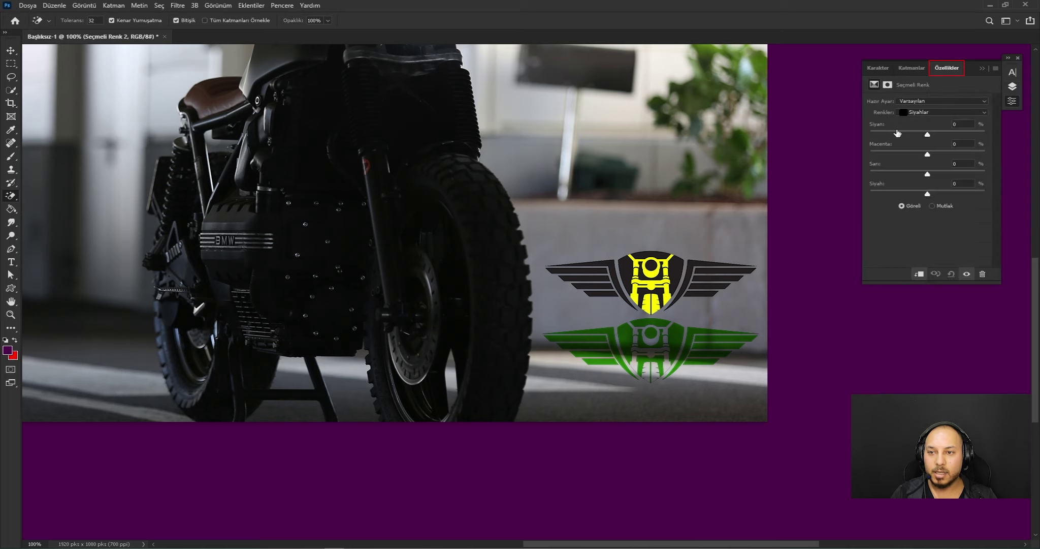
left_click(943, 113)
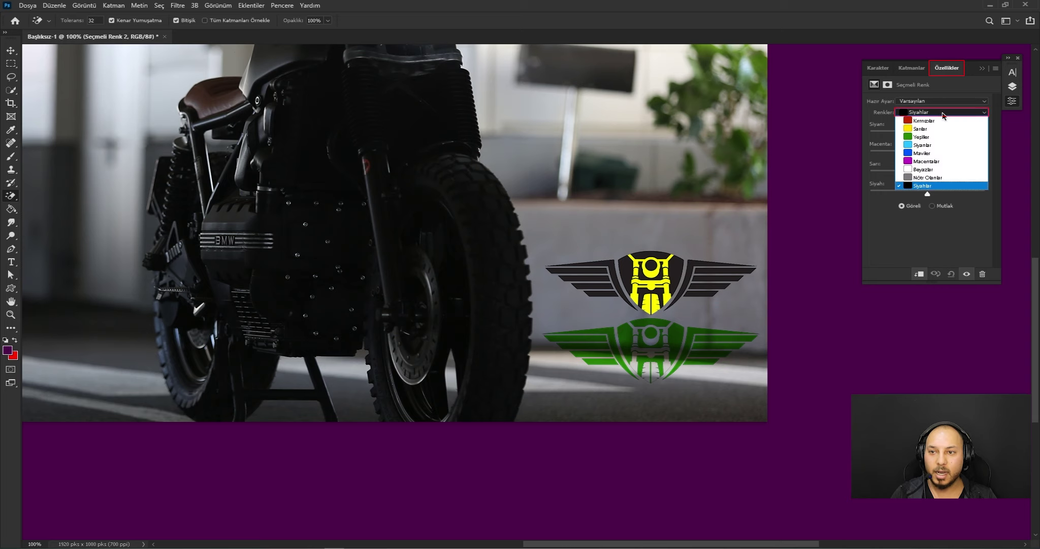
left_click(937, 129)
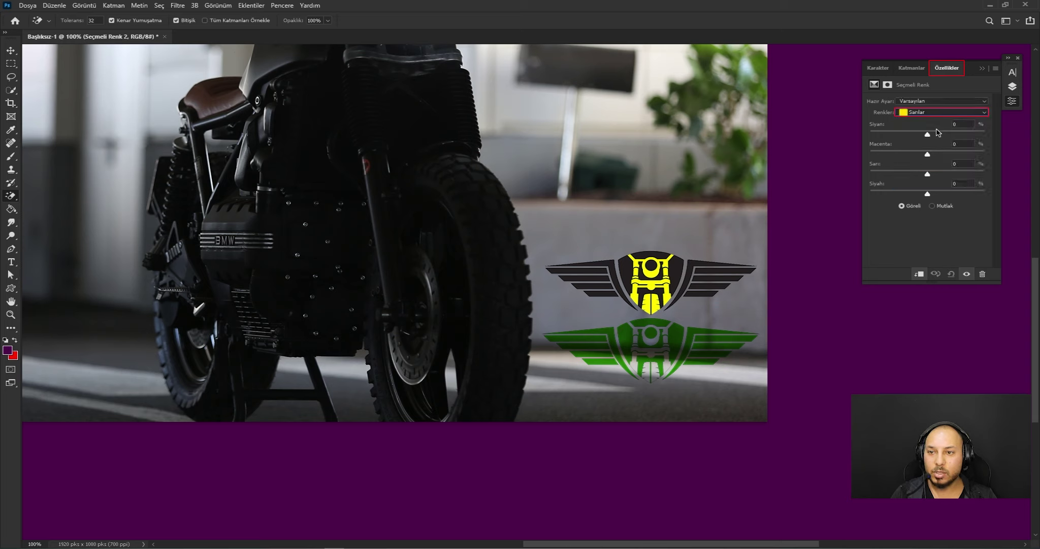
left_click_drag(928, 134, 907, 148)
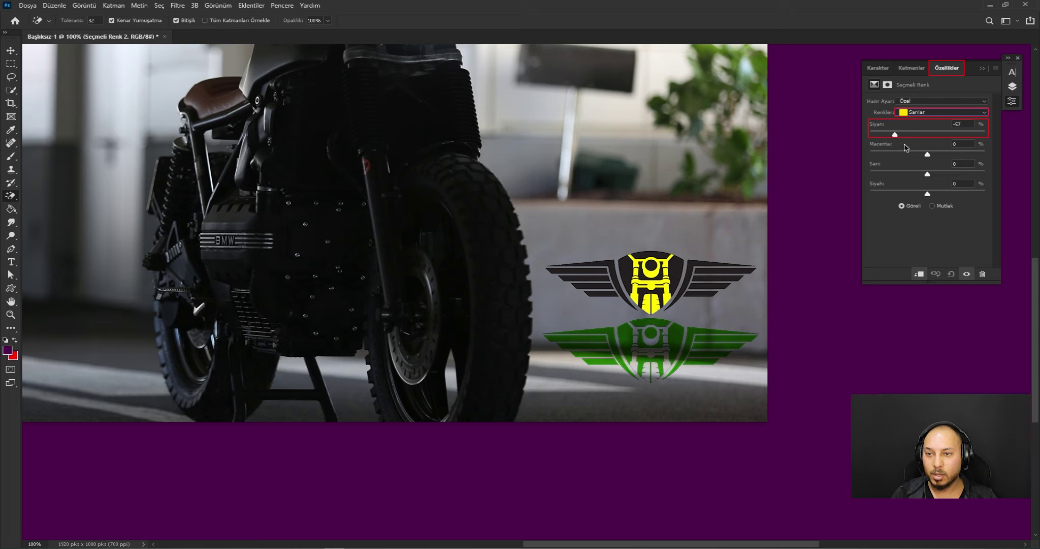
left_click(965, 127)
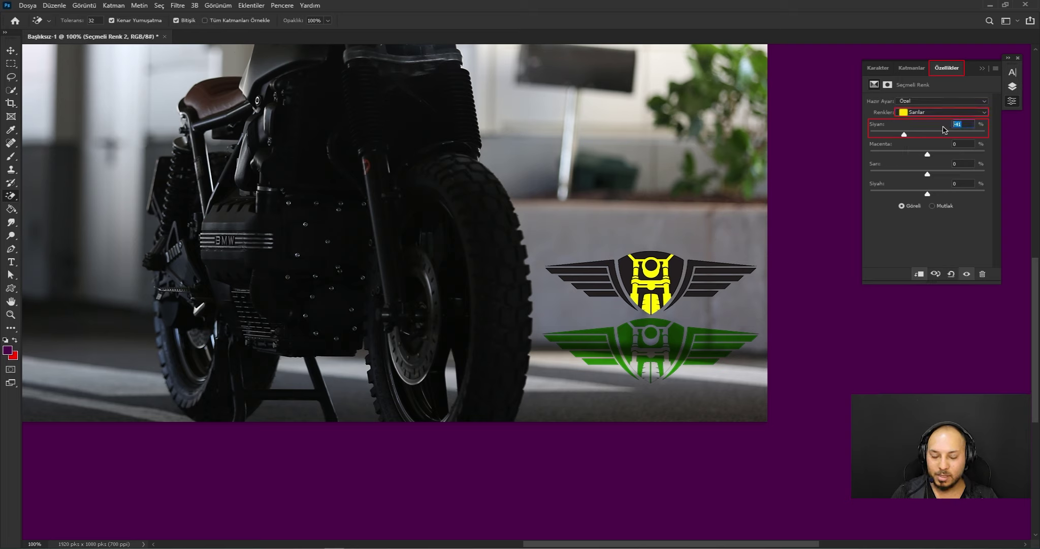
type("0")
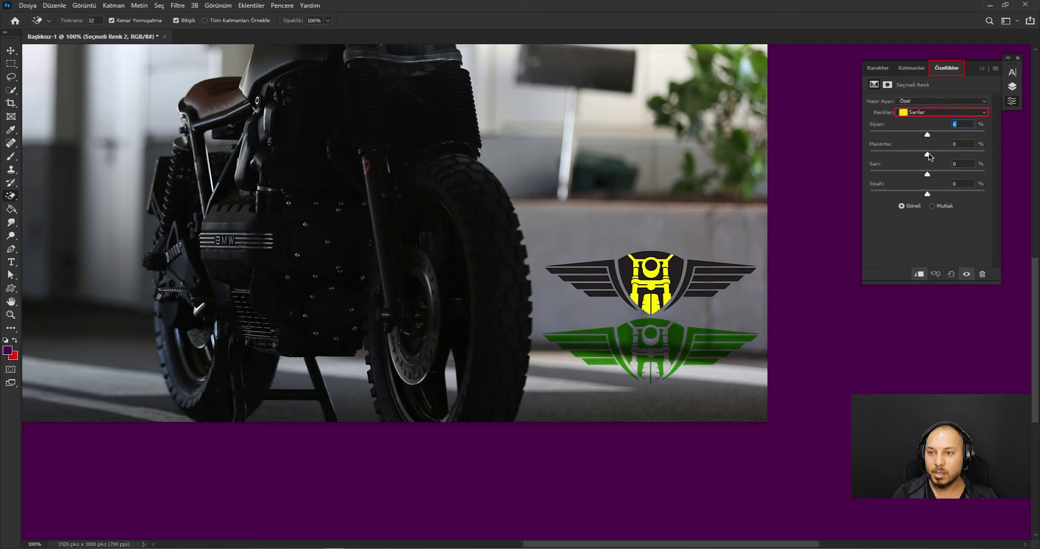
mouse_move(926, 177)
left_mouse_down()
mouse_move(873, 188)
mouse_move(989, 188)
mouse_move(937, 191)
left_mouse_up()
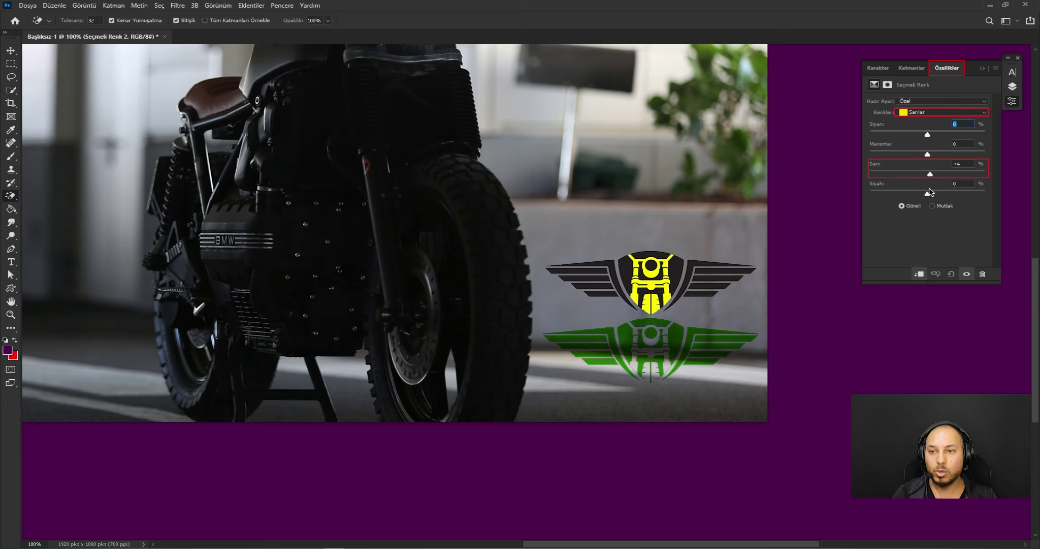
Try the Çoğalt (Multiply) blend mode on the Seçmeli Renk 2 adjustment layer
left_click(912, 67)
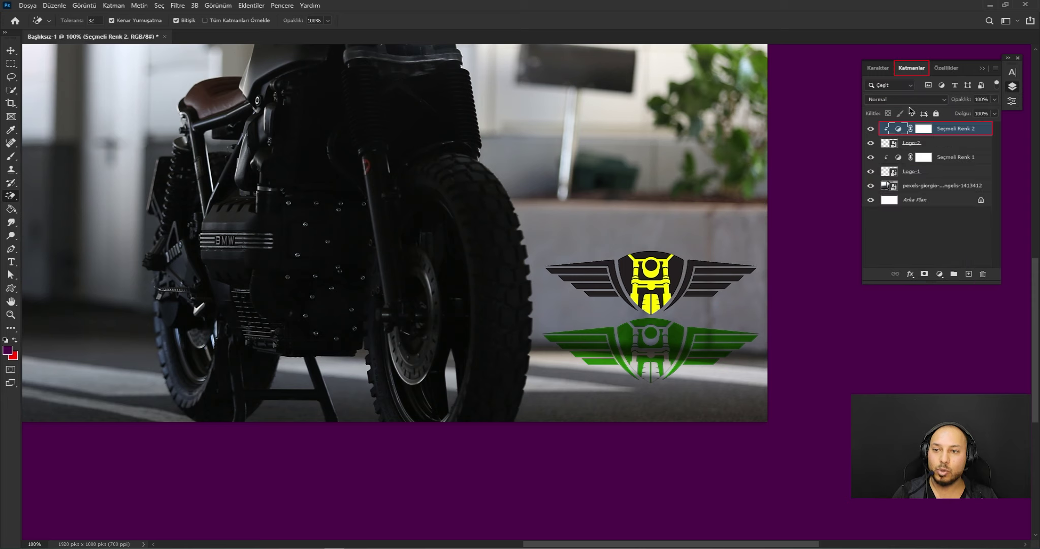
left_click(903, 100)
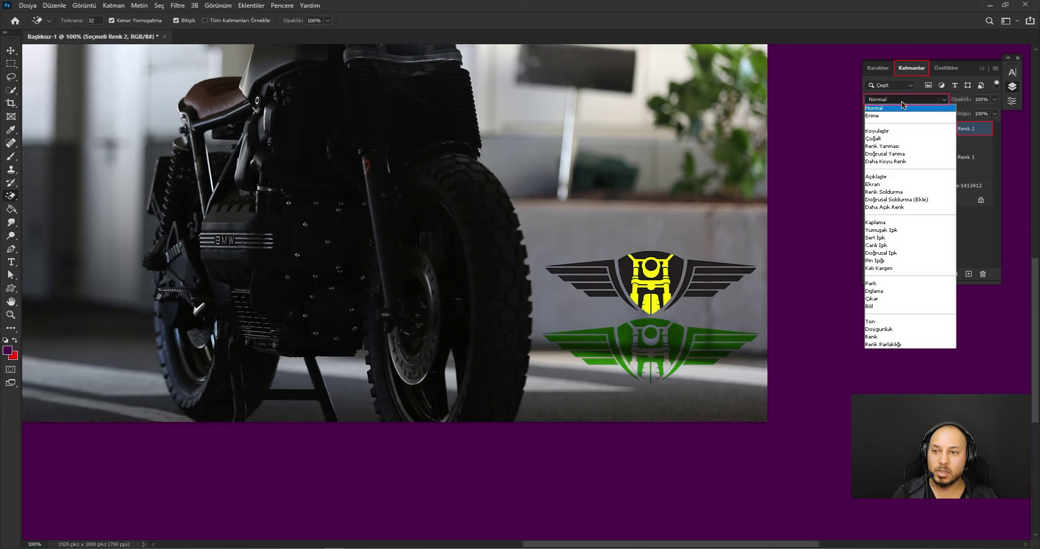
left_click(902, 138)
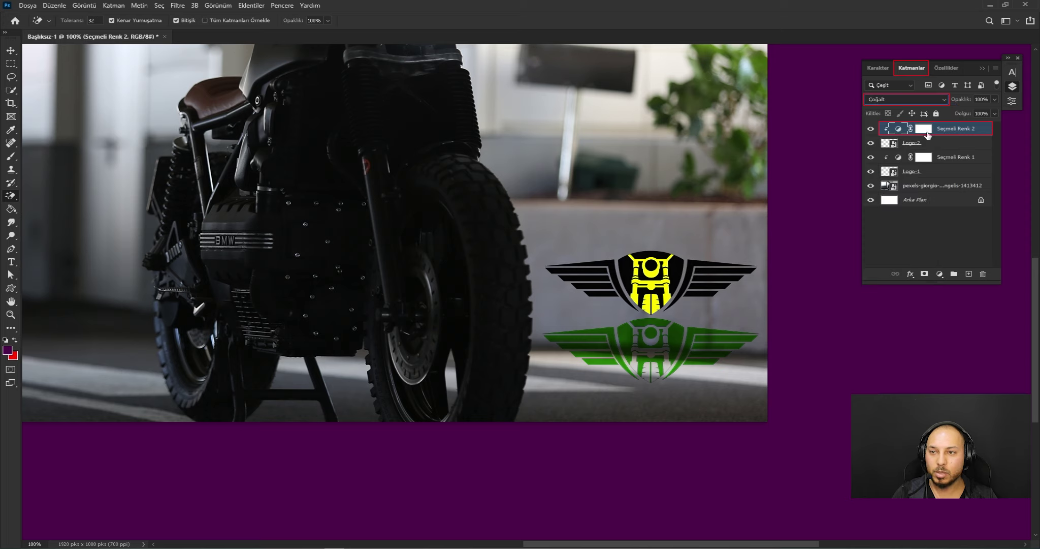
Try lower Siyan and Sarı values for the yellows in Seçmeli Renk 2, and reset both to 0
double_click(899, 130)
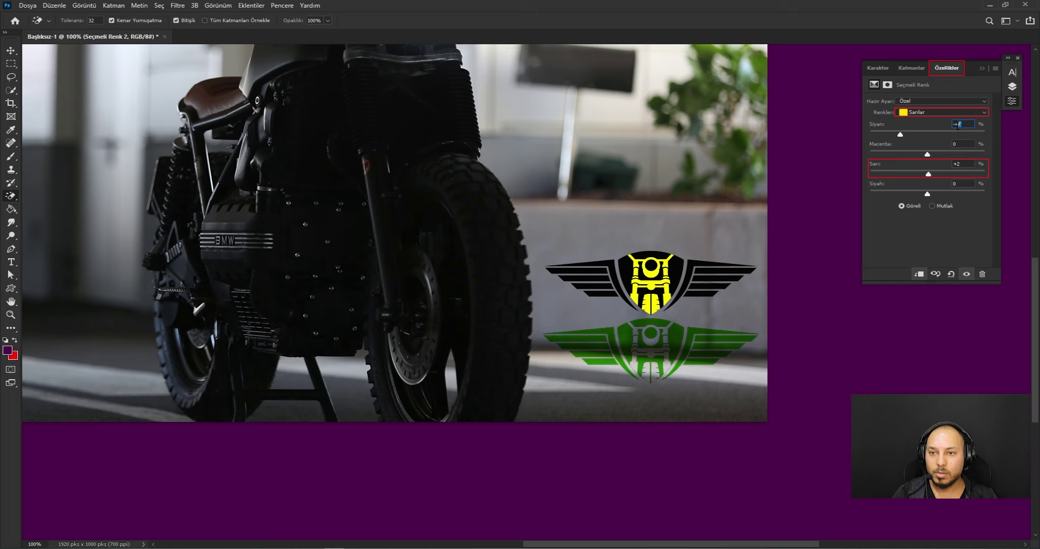
type("0")
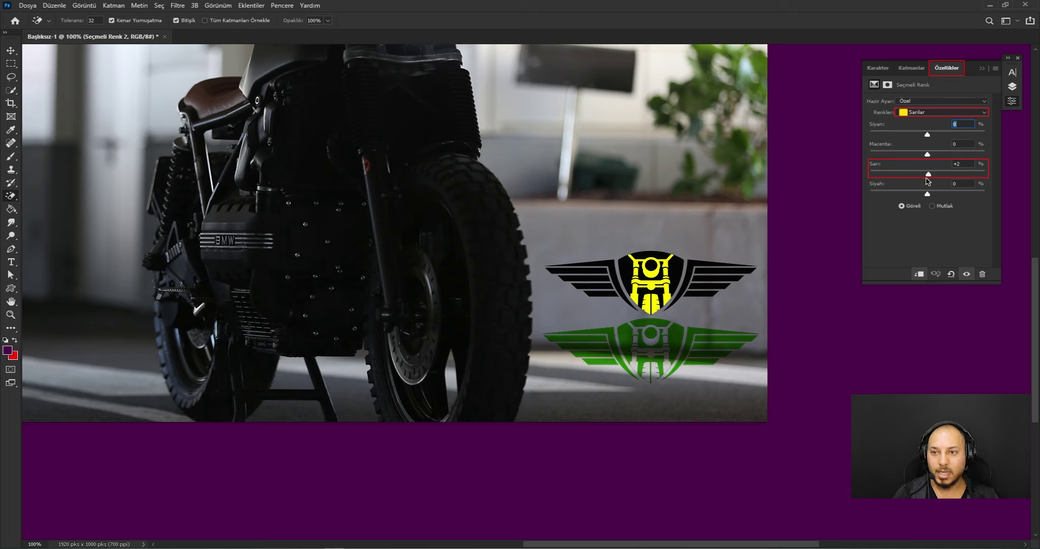
mouse_move(929, 174)
left_mouse_down()
mouse_move(859, 188)
mouse_move(982, 184)
mouse_move(923, 179)
left_mouse_up()
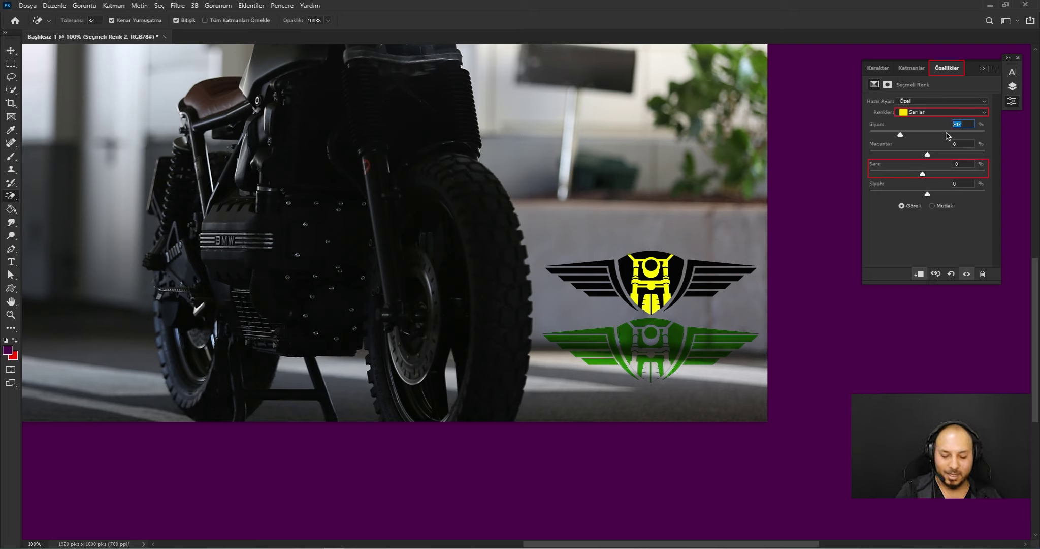
type("0")
double_click(963, 163)
type("0")
key("Return")
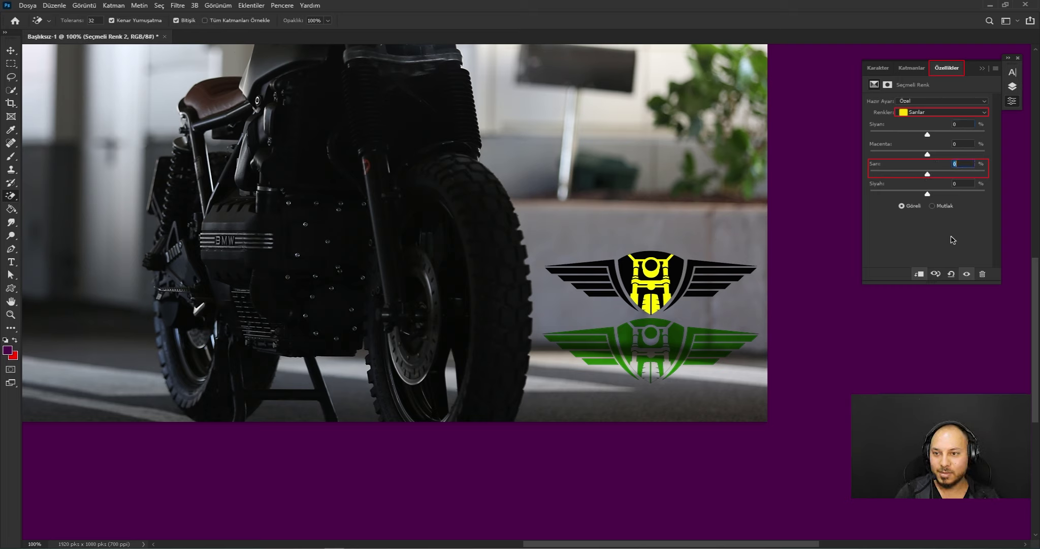
Return Seçmeli Renk 2 to the Normal blend mode and set the Logo-2 layer to Çoğalt (Multiply)
left_click(910, 69)
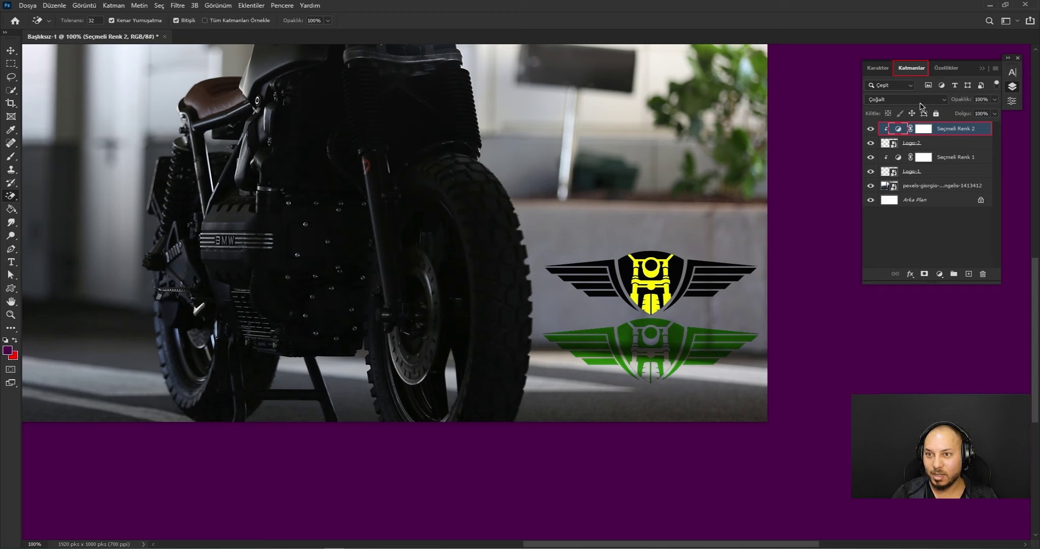
left_click(906, 99)
left_click(878, 105)
left_click(893, 145)
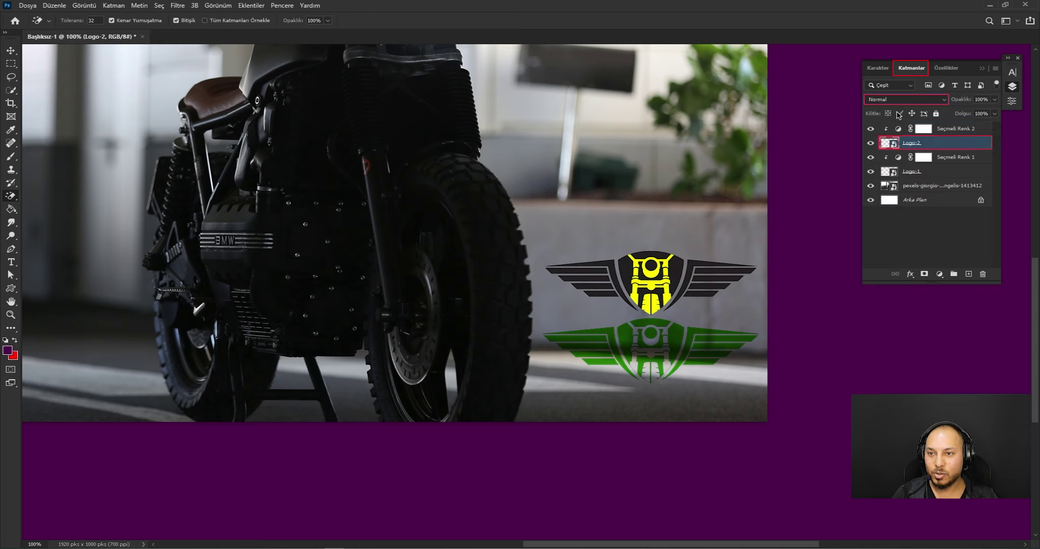
left_click(897, 101)
left_click(897, 139)
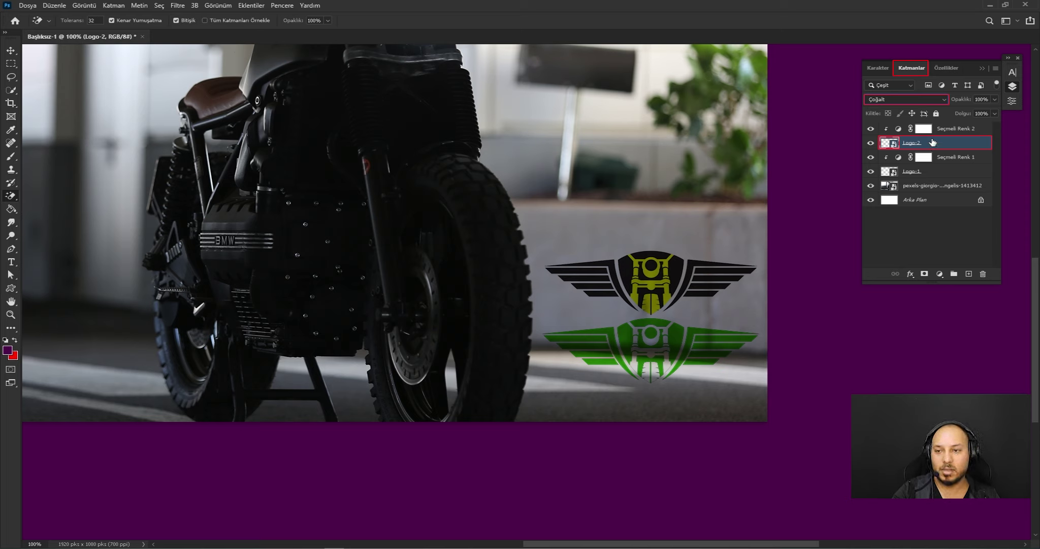
Set Sarı to -100% for Sarılar (Yellows) in the Seçmeli Renk 2 adjustment
left_click(898, 129)
double_click(897, 130)
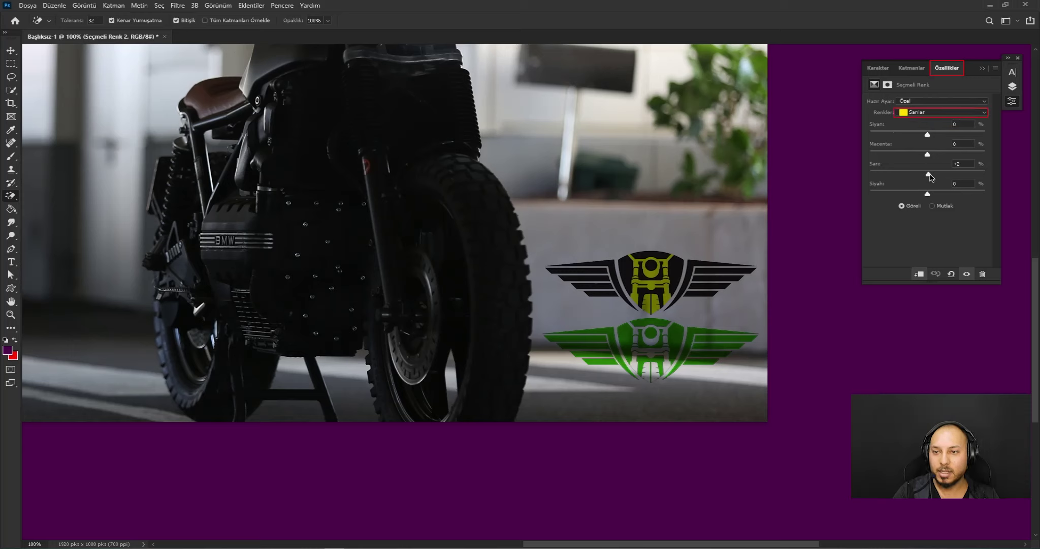
left_click_drag(929, 175, 868, 187)
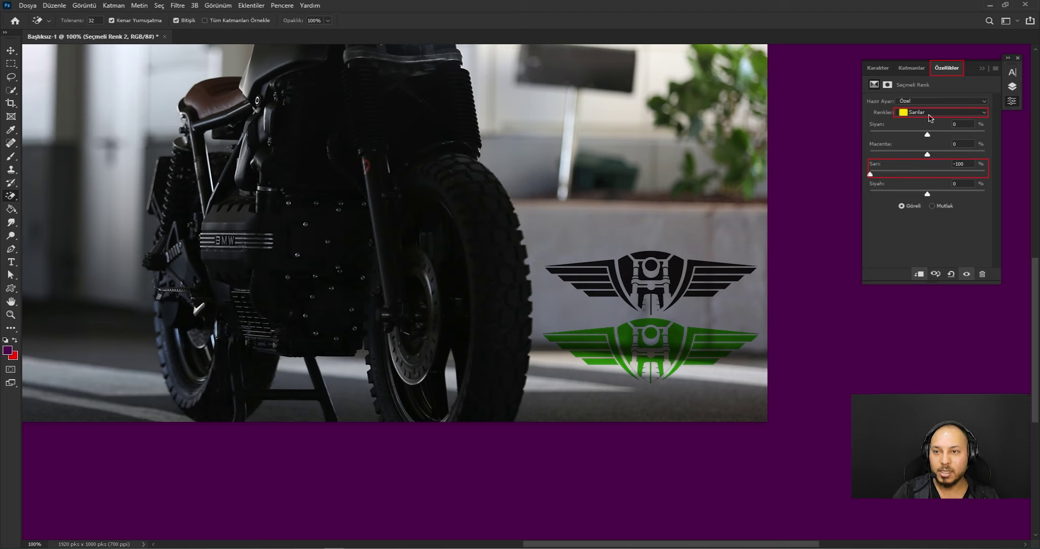
Target Siyahlar (Blacks) in Seçmeli Renk 2, and raise Siyan and lower Sarı to turn Logo-2's dark parts blue
left_click(930, 117)
left_click(941, 186)
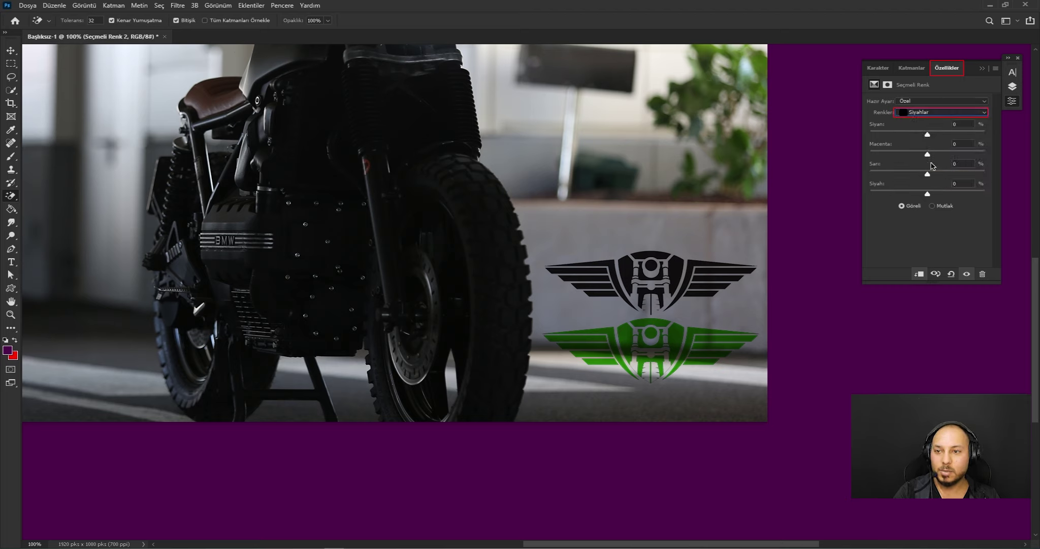
left_click_drag(928, 135, 982, 197)
left_click_drag(908, 176, 858, 180)
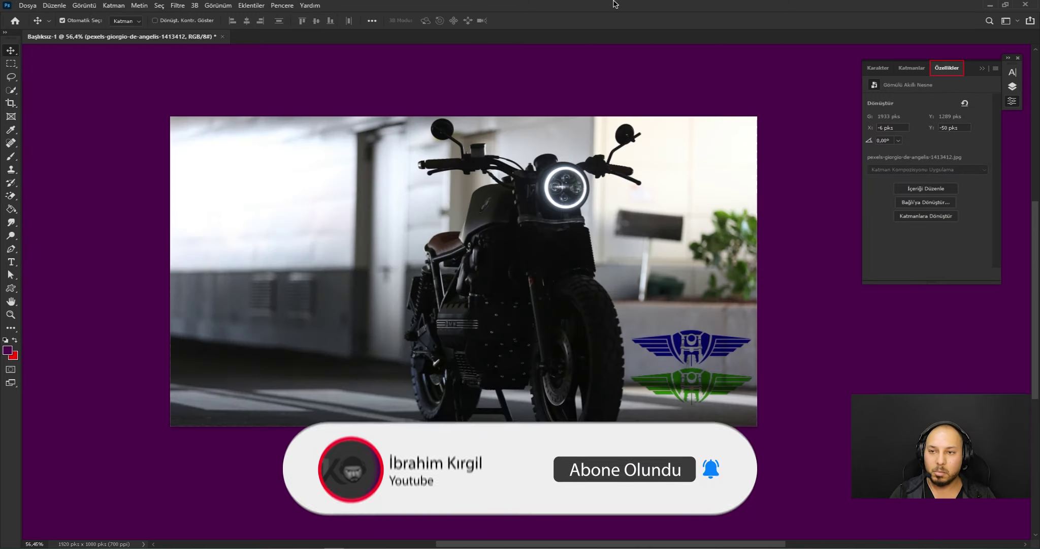
Place the Logo-2 file from the desktop as an embedded object in the motorcycle document
left_click(917, 71)
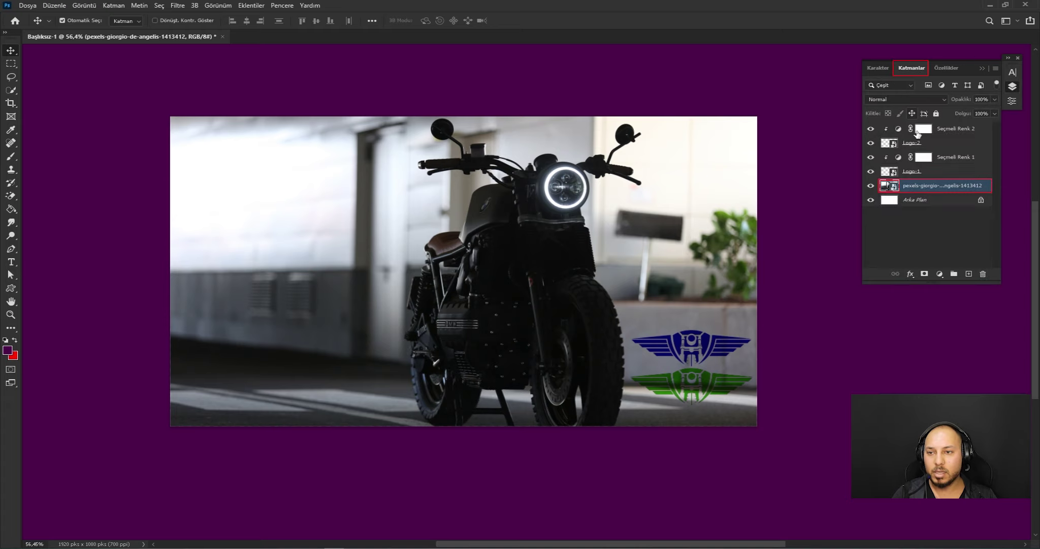
left_click(27, 6)
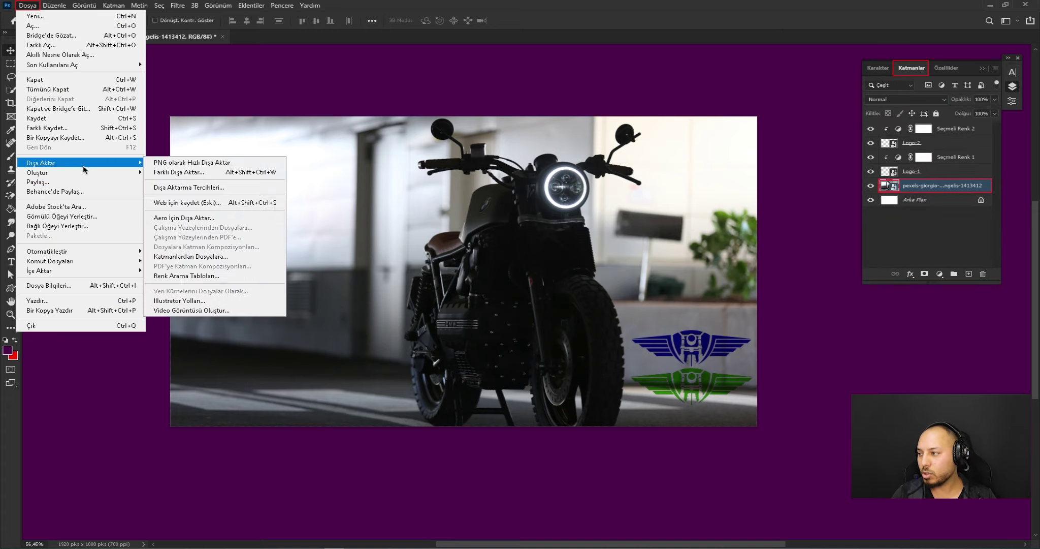
mouse_move(97, 174)
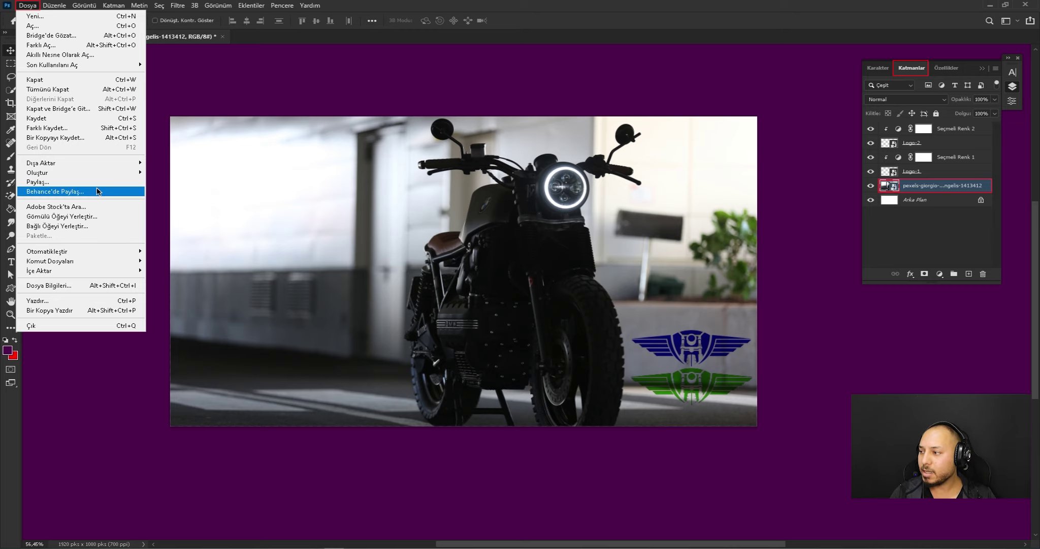
left_click(99, 217)
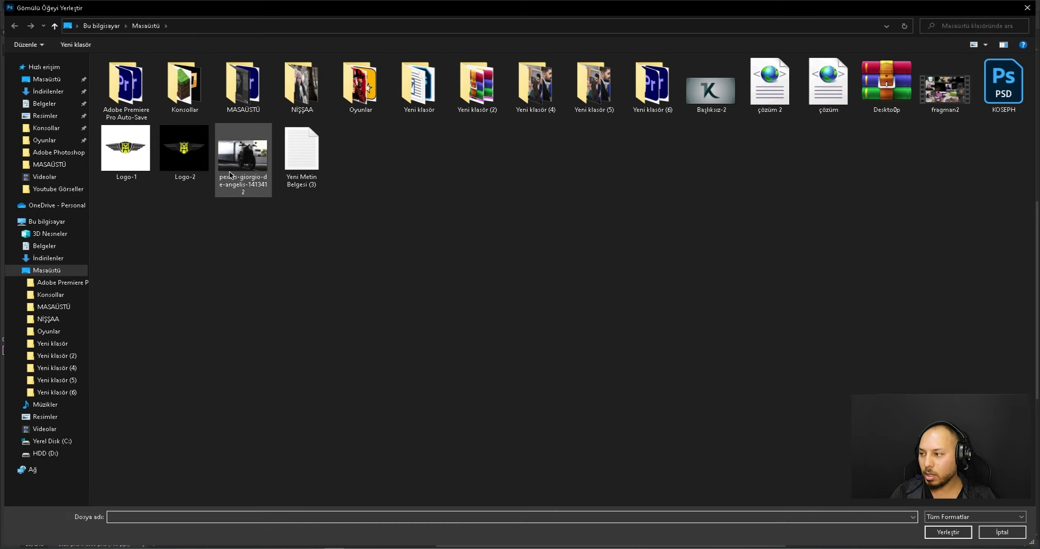
left_click(188, 166)
left_click(947, 531)
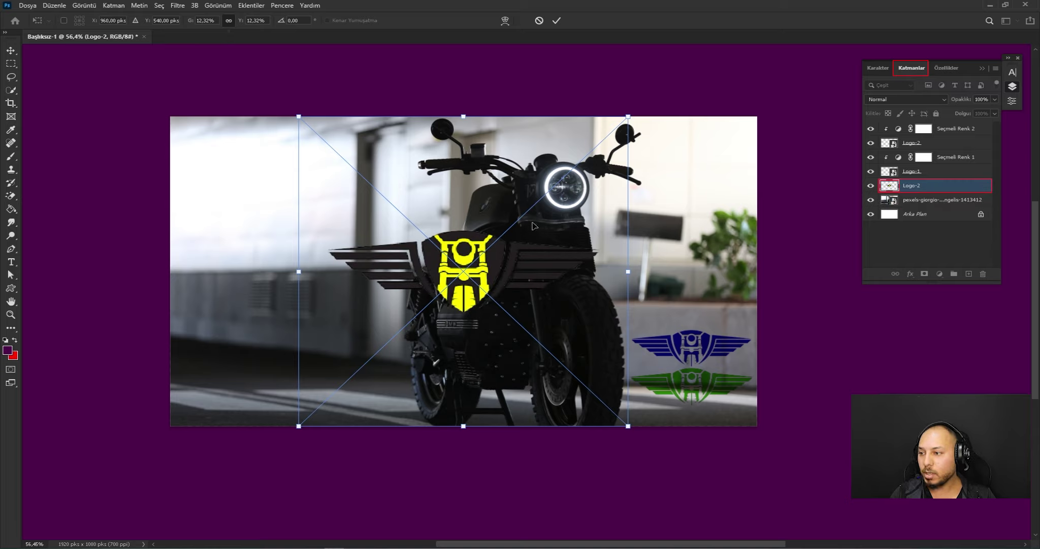
Scale the placed Logo-2 down to about 5.63% and align it over the blue logo to match its width
left_click_drag(498, 199, 716, 199)
left_click_drag(514, 114, 646, 233)
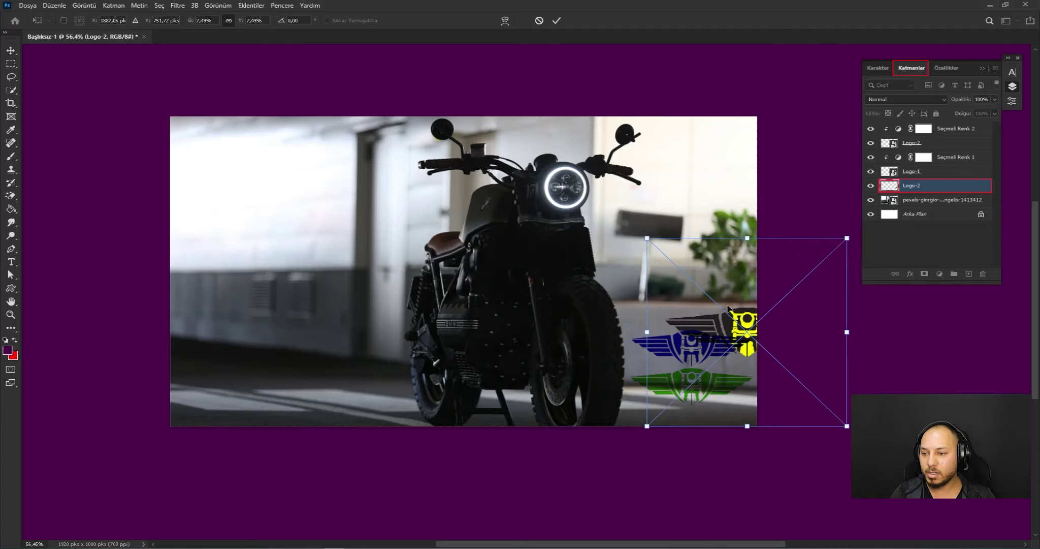
left_click_drag(741, 315, 695, 330)
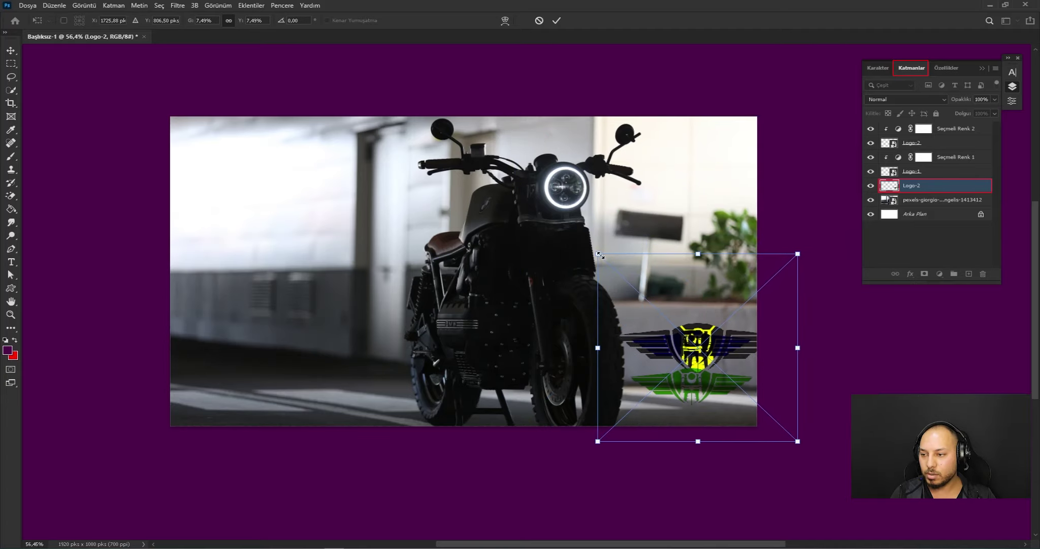
left_click_drag(599, 255, 623, 280)
left_click_drag(687, 321, 689, 321)
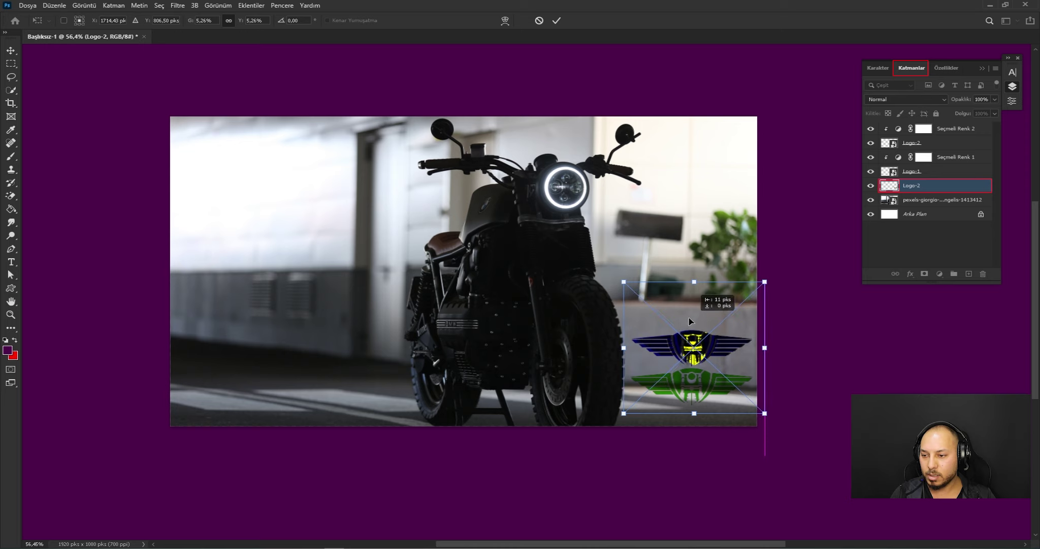
left_click_drag(623, 281, 620, 279)
left_click_drag(689, 313, 690, 313)
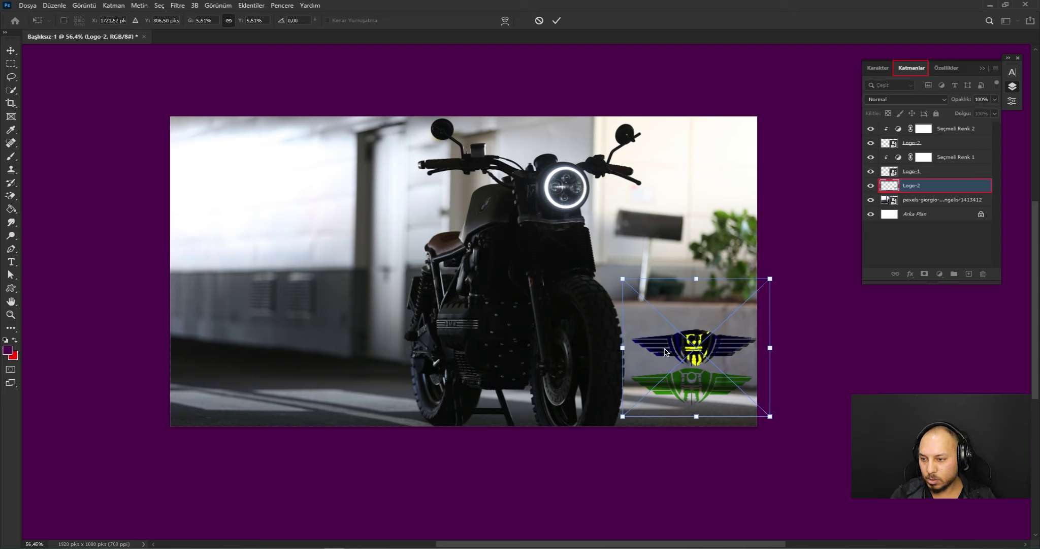
left_click_drag(623, 277, 621, 274)
left_click_drag(680, 316, 677, 319)
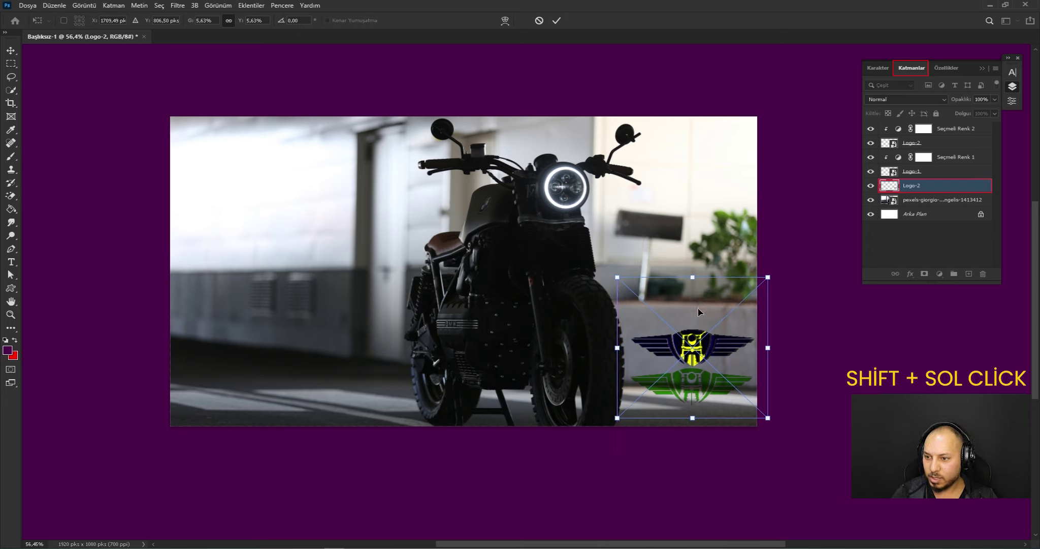
Position the new Logo-2 directly above the blue logo, and bring its layer to the top of the layer stack
left_click_drag(699, 312, 695, 288)
left_click_drag(697, 288, 698, 287)
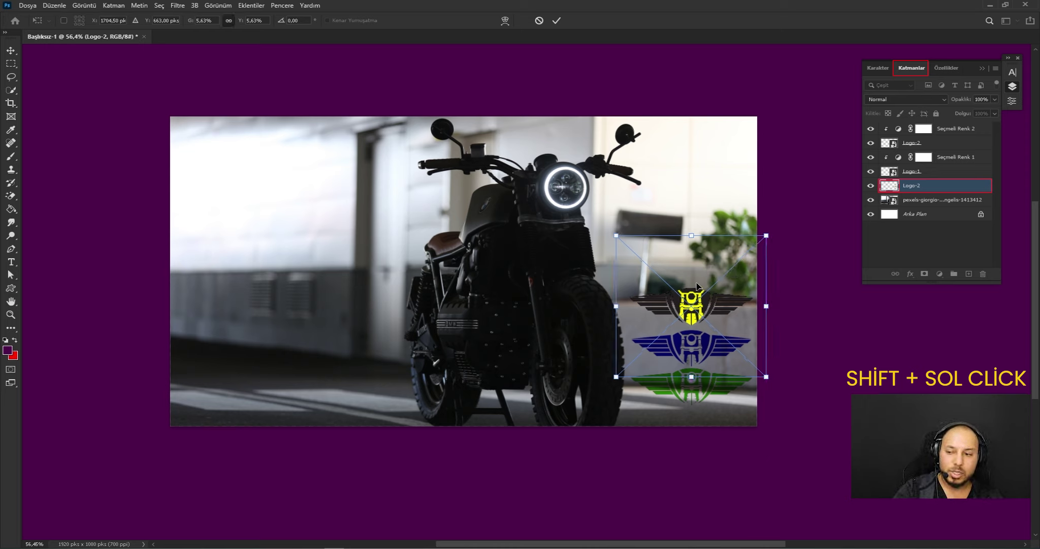
key("Return")
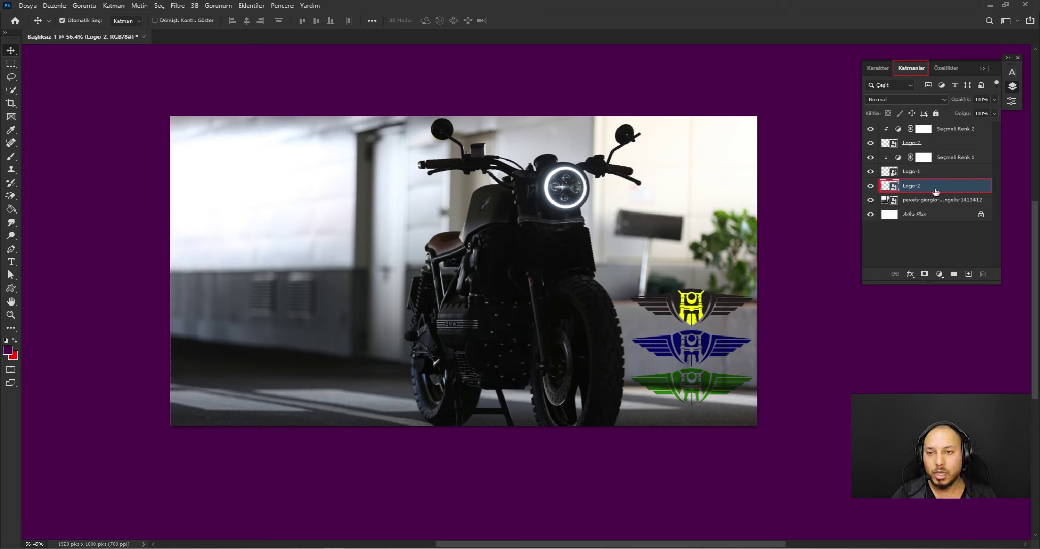
left_click_drag(937, 192, 939, 127)
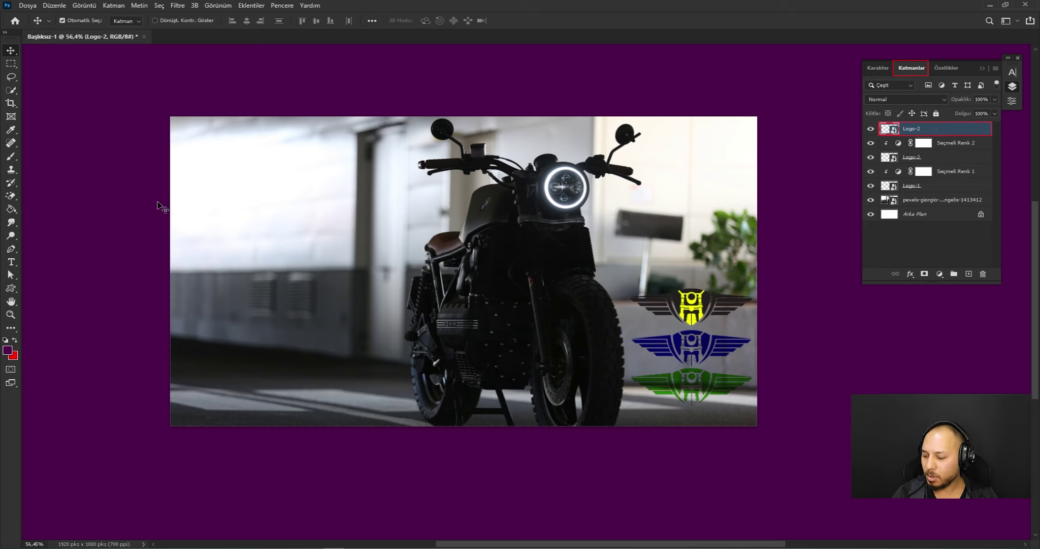
Select the entire black-and-yellow logo with the Quick Selection tool, and add an empty layer above it
key("w")
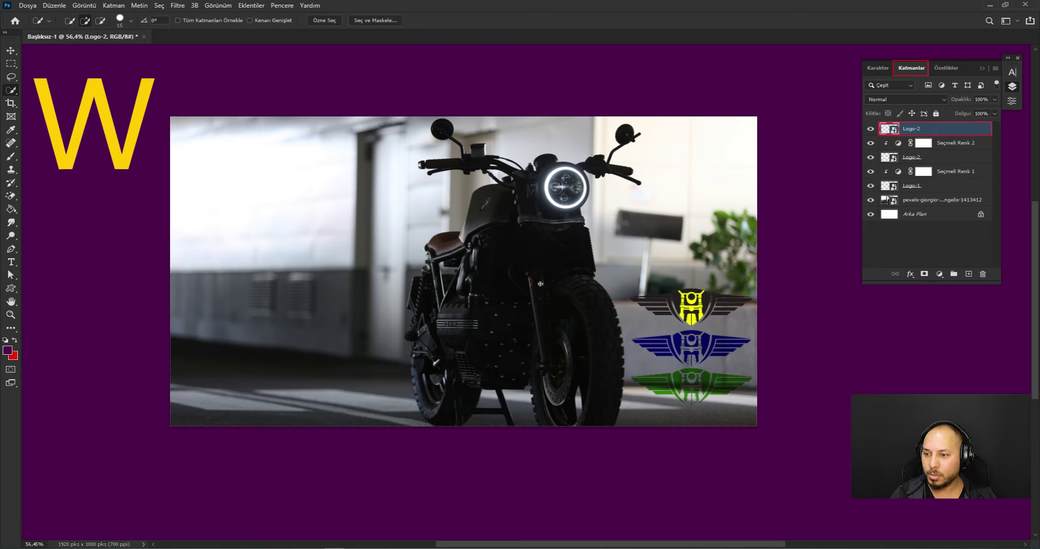
scroll(742, 295, "up", 6)
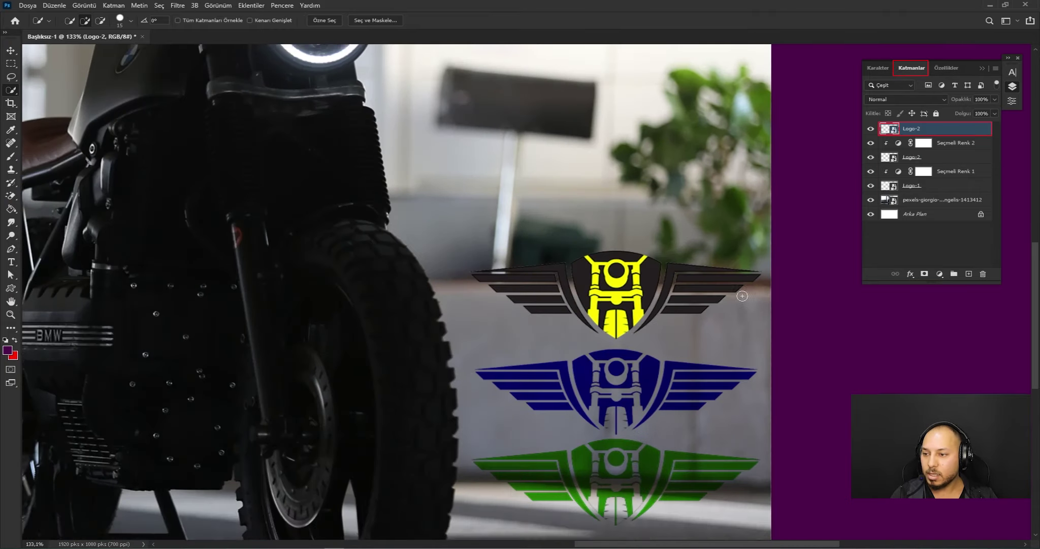
scroll(742, 296, "down", 1)
mouse_move(574, 273)
left_mouse_down()
mouse_move(668, 267)
mouse_move(482, 268)
left_mouse_up()
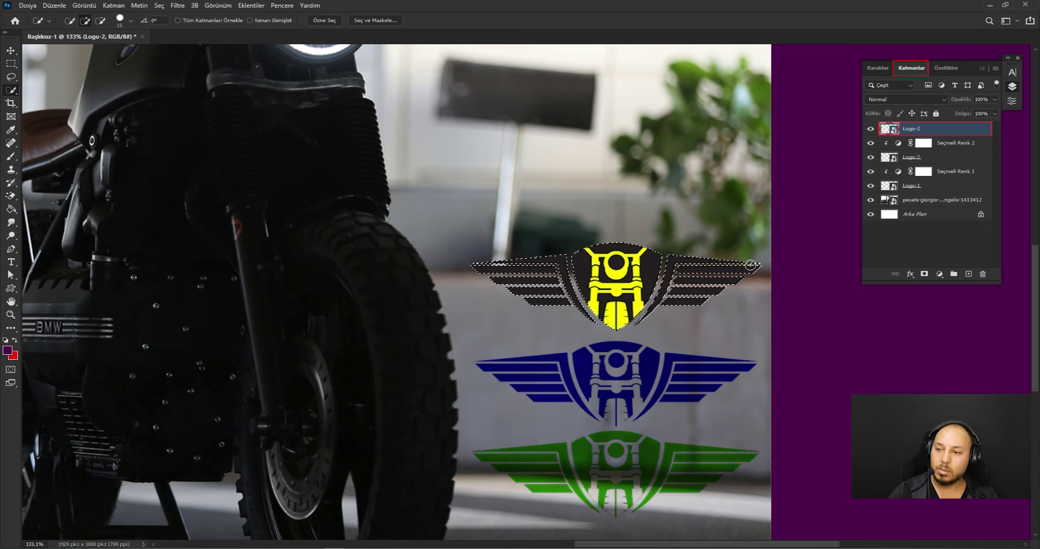
left_click(969, 274)
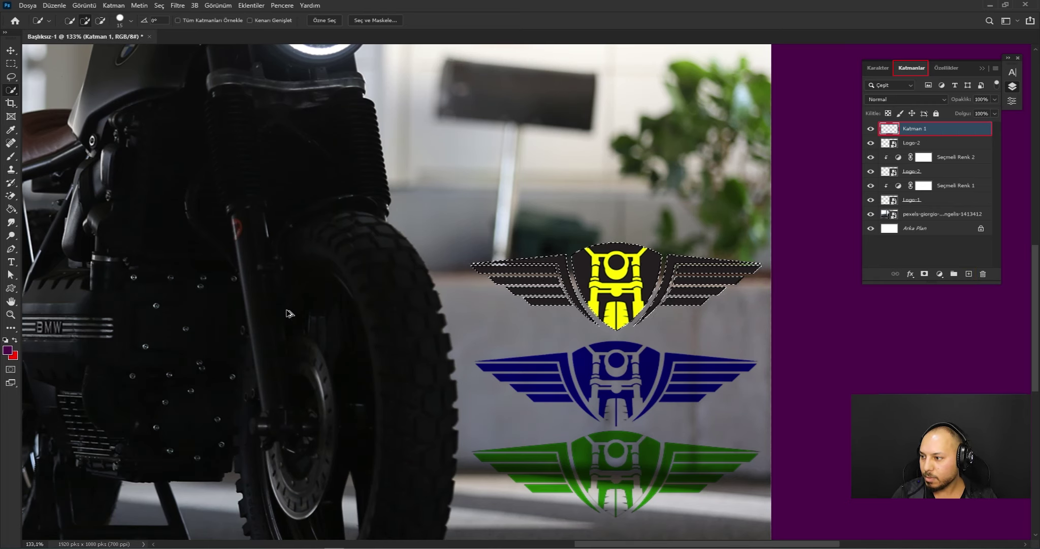
Activate the Brush tool and open the foreground Color Picker, placing its dialog clear of the logos
key("alt")
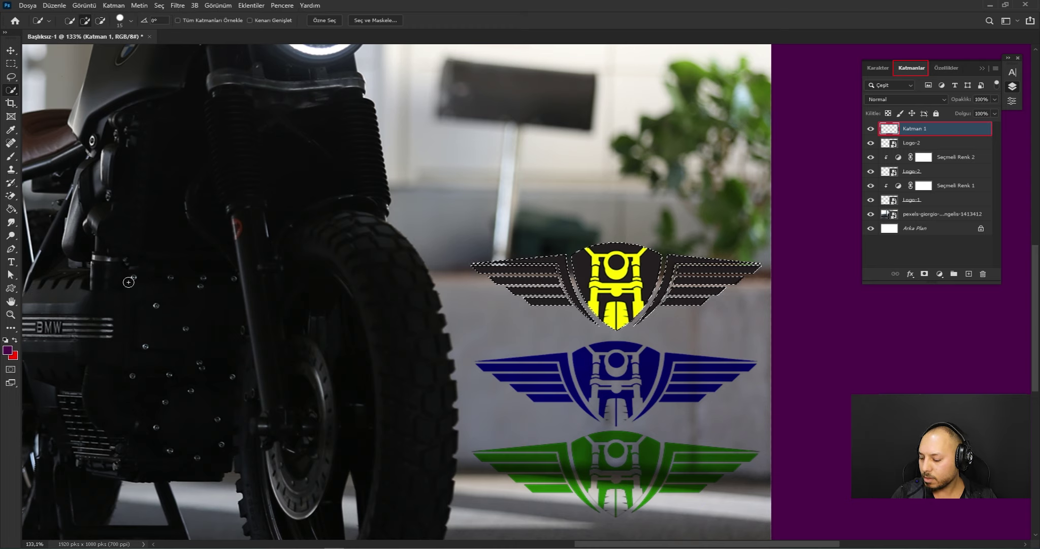
key("alt")
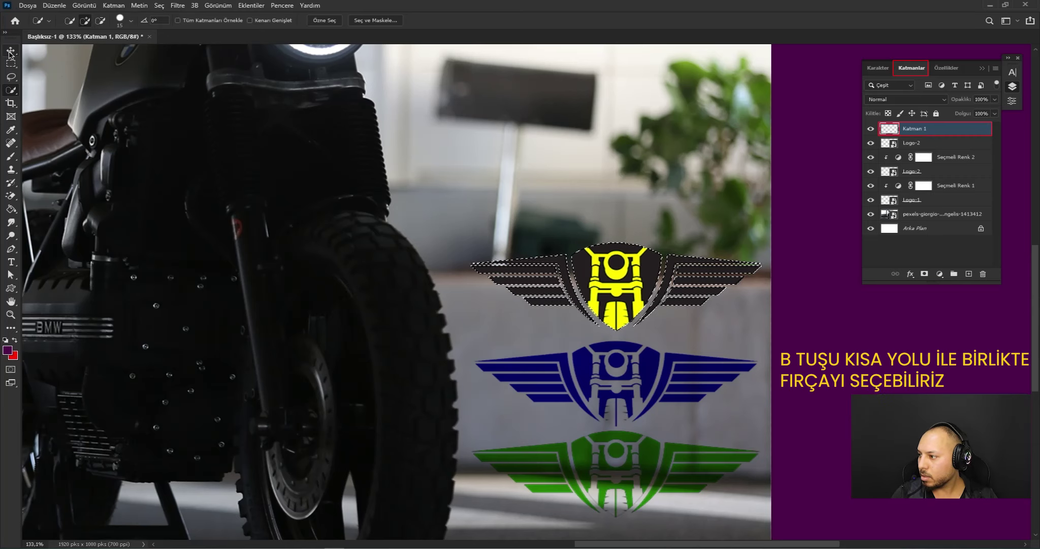
key("b")
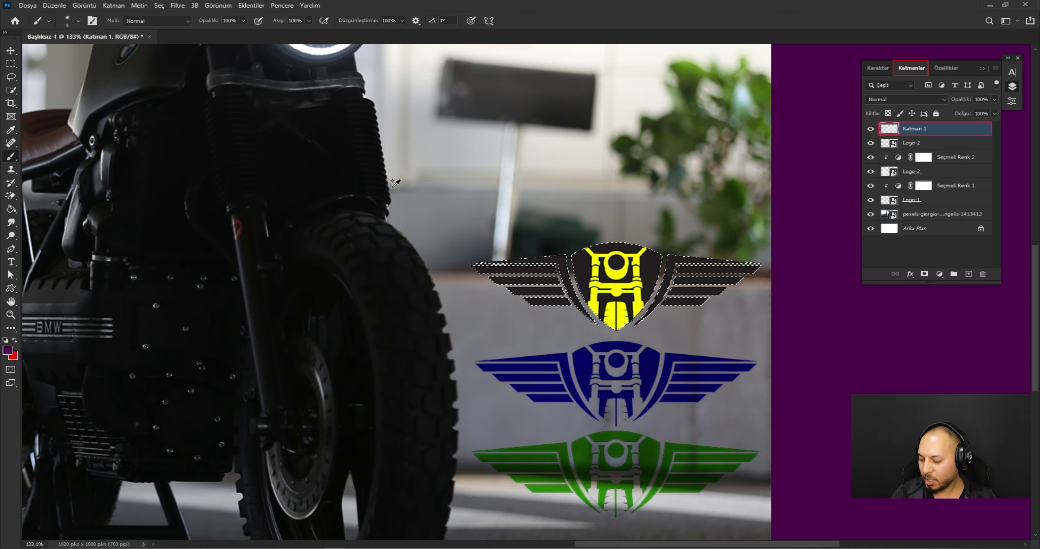
left_click(473, 175, "alt+shift")
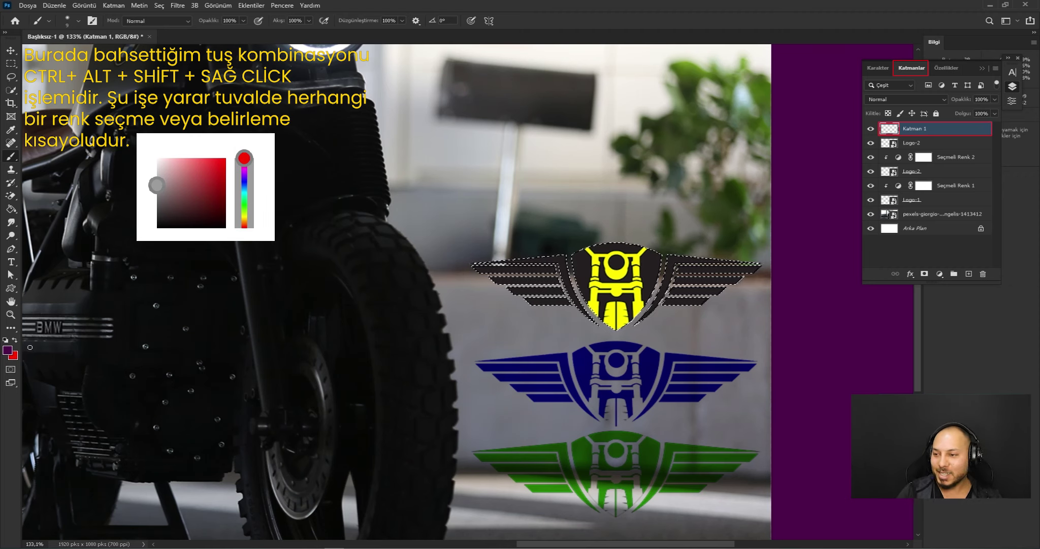
left_click(7, 350)
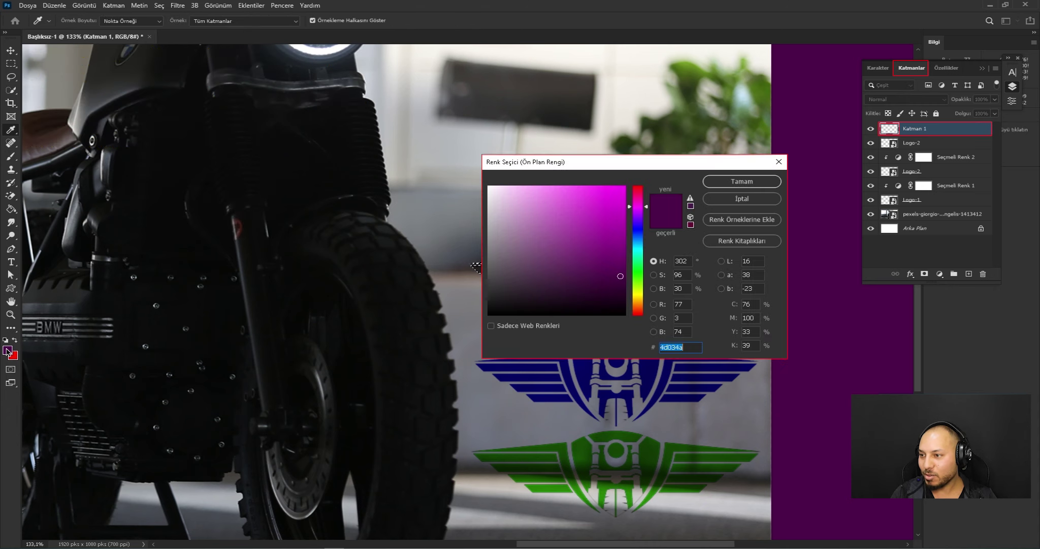
left_click_drag(272, 126, 272, 126)
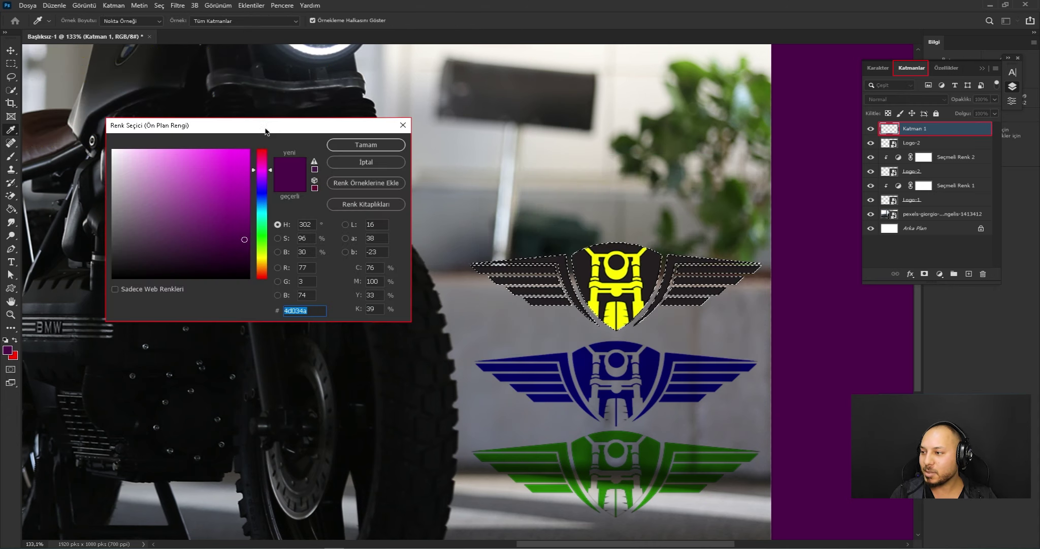
Try magenta, colours sampled from the plant, the dark sign and the motorcycle, and a bright blue as the foreground colour
left_click(248, 151)
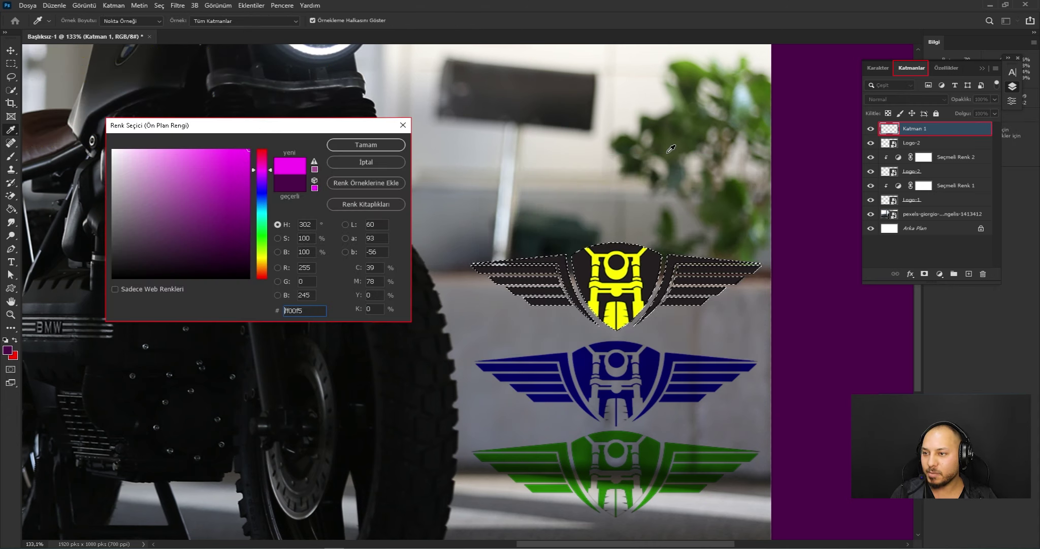
left_click(671, 148)
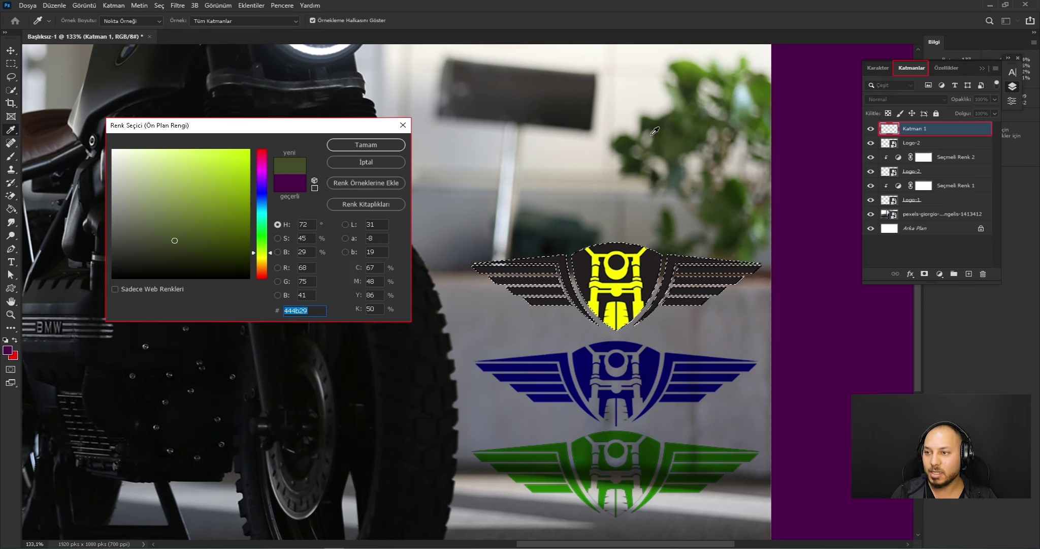
left_click(671, 131)
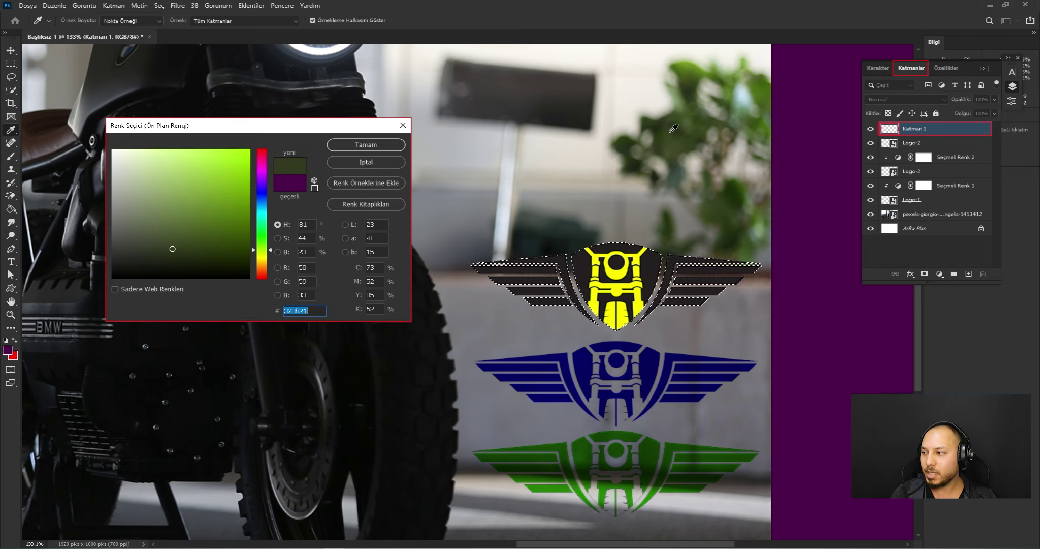
left_click(572, 111)
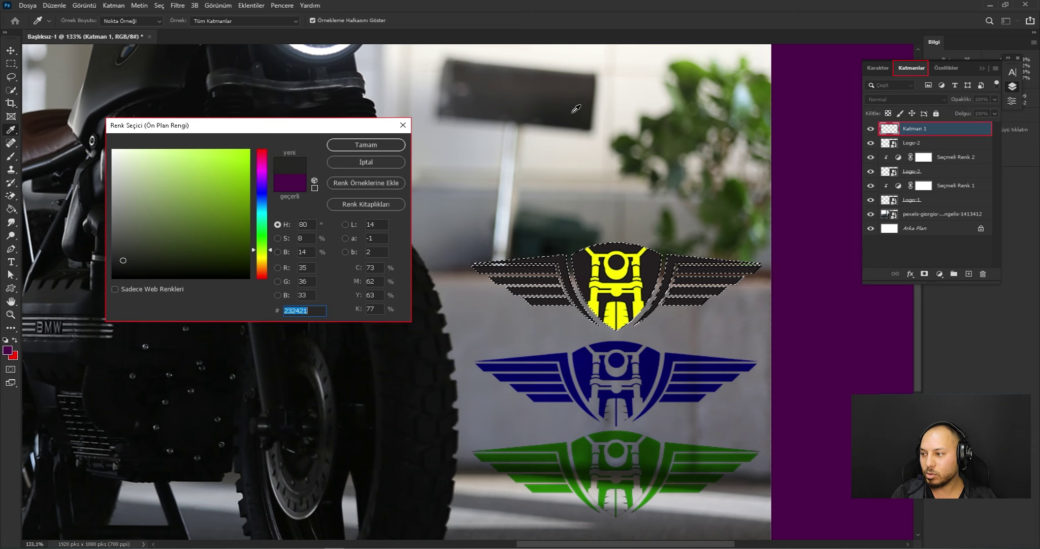
left_click(41, 129)
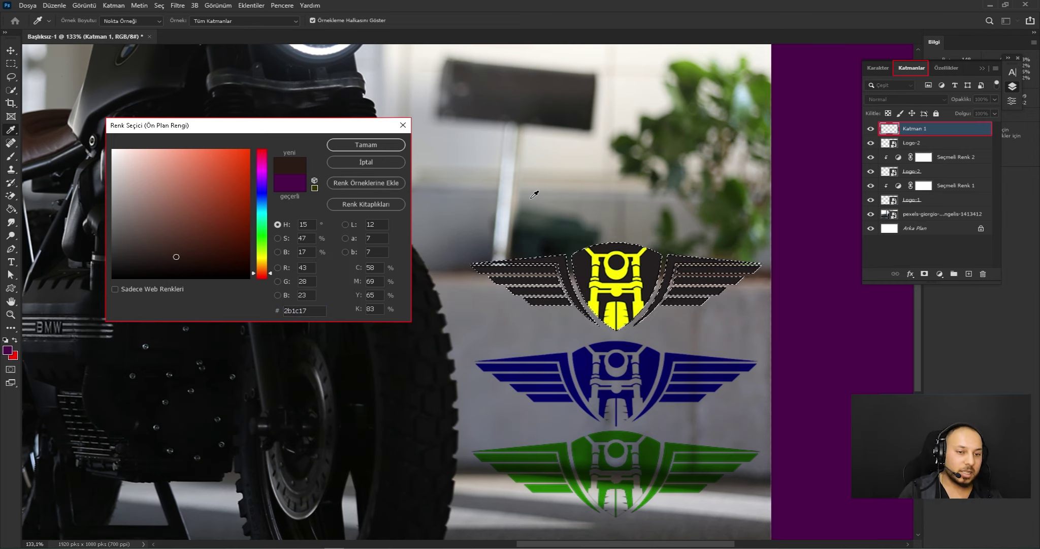
left_click(260, 195)
left_click_drag(228, 186, 254, 154)
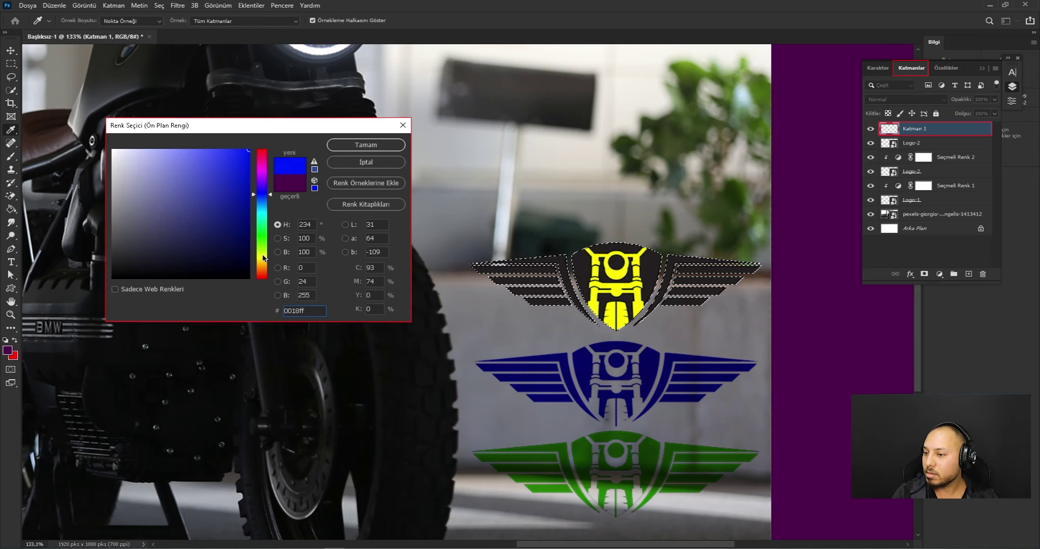
Set the foreground colour to a bright, fully saturated red
left_click(263, 236)
left_click_drag(240, 207, 262, 147)
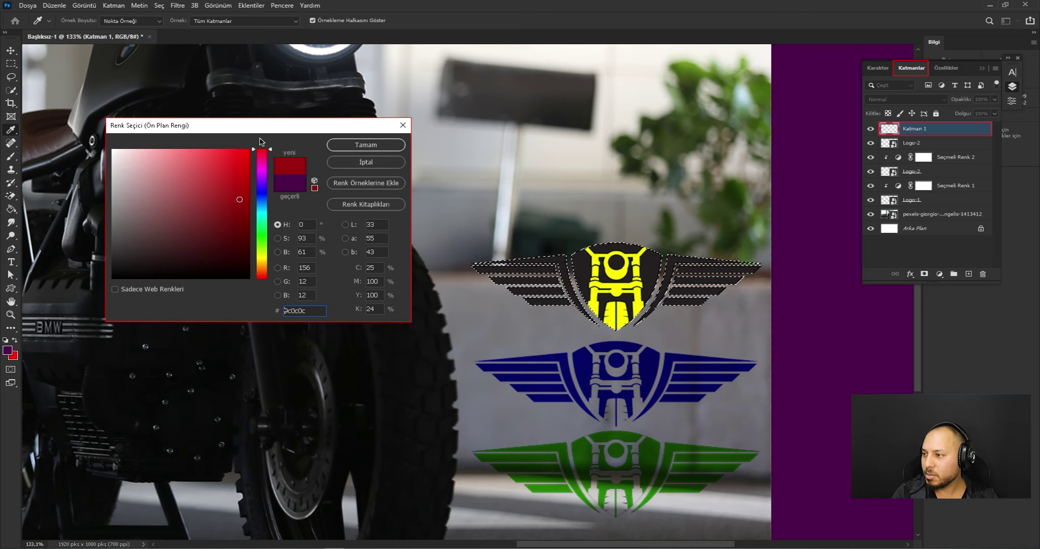
left_click(249, 150)
left_click(363, 147)
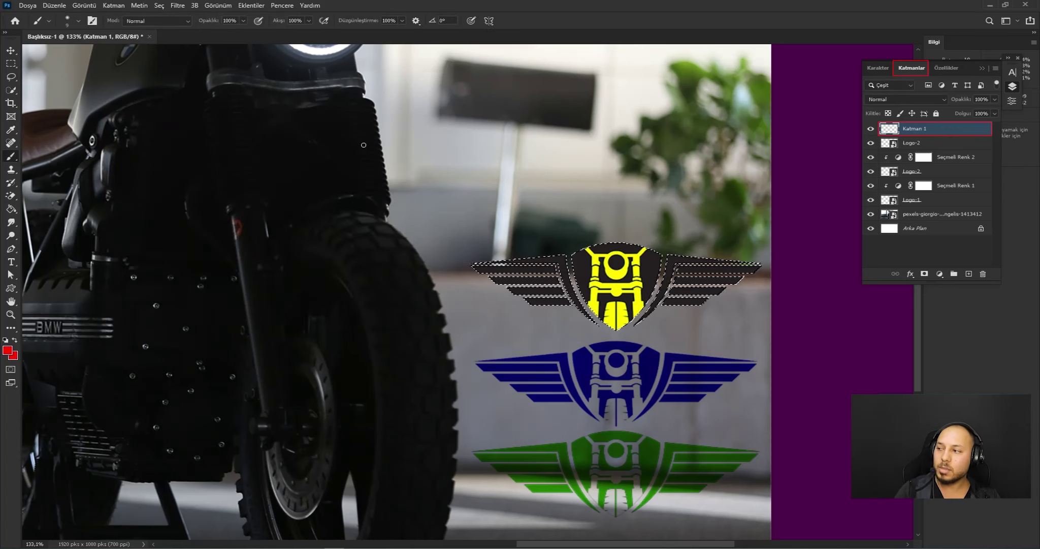
Enlarge the brush to 197 px with a harder edge, and paint the whole logo selection red on the empty layer
right_click(433, 180, "alt")
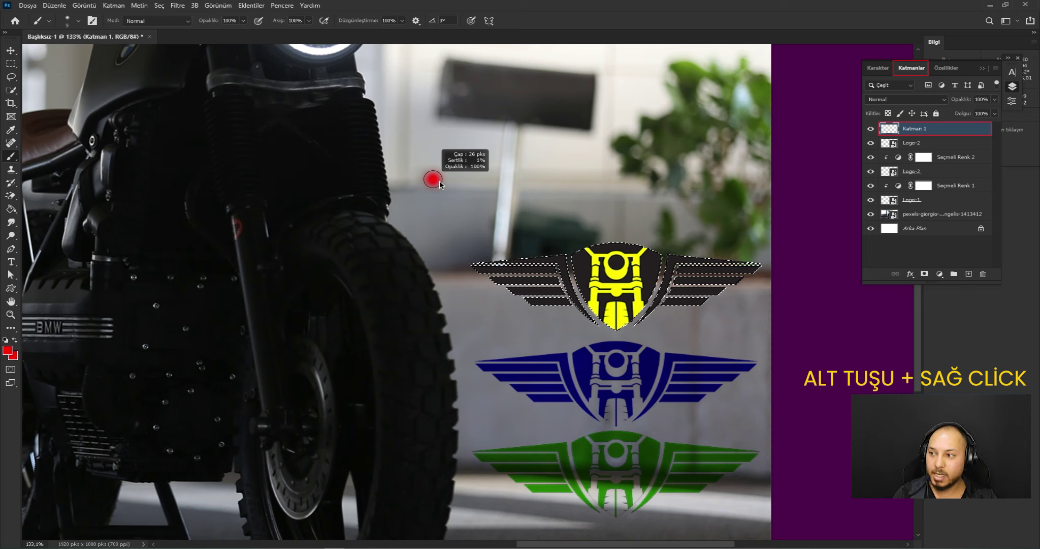
left_click_drag(440, 184, 485, 191)
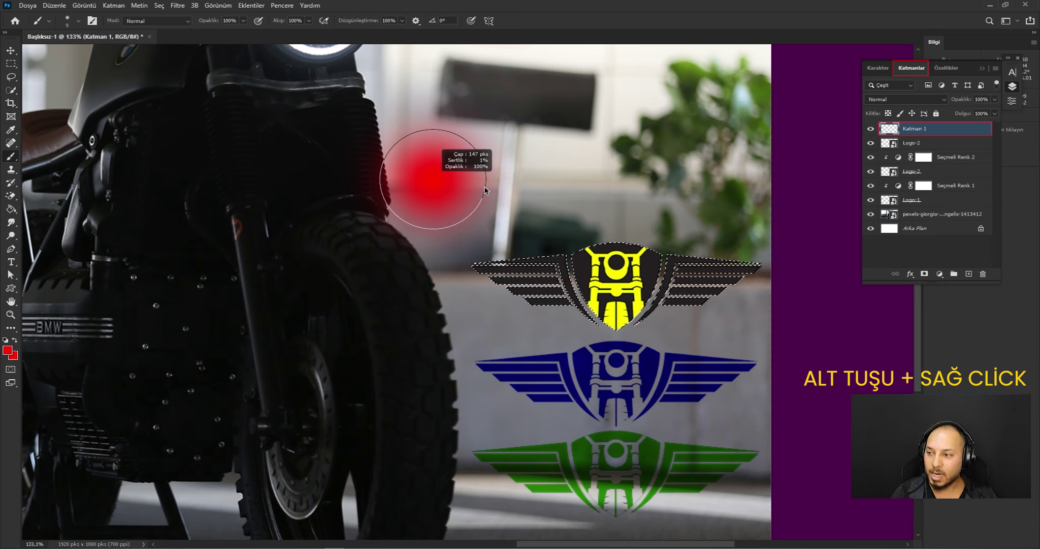
mouse_move(485, 188)
left_mouse_down()
mouse_move(483, 123)
mouse_move(498, 323)
mouse_move(513, 320)
left_mouse_up()
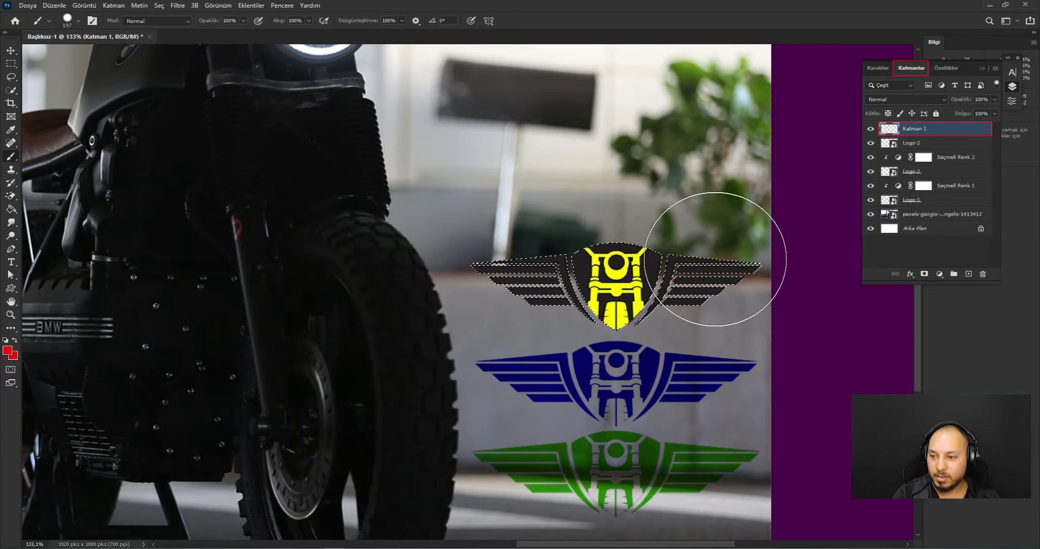
mouse_move(720, 256)
left_mouse_down()
mouse_move(669, 274)
mouse_move(558, 267)
mouse_move(439, 286)
left_mouse_up()
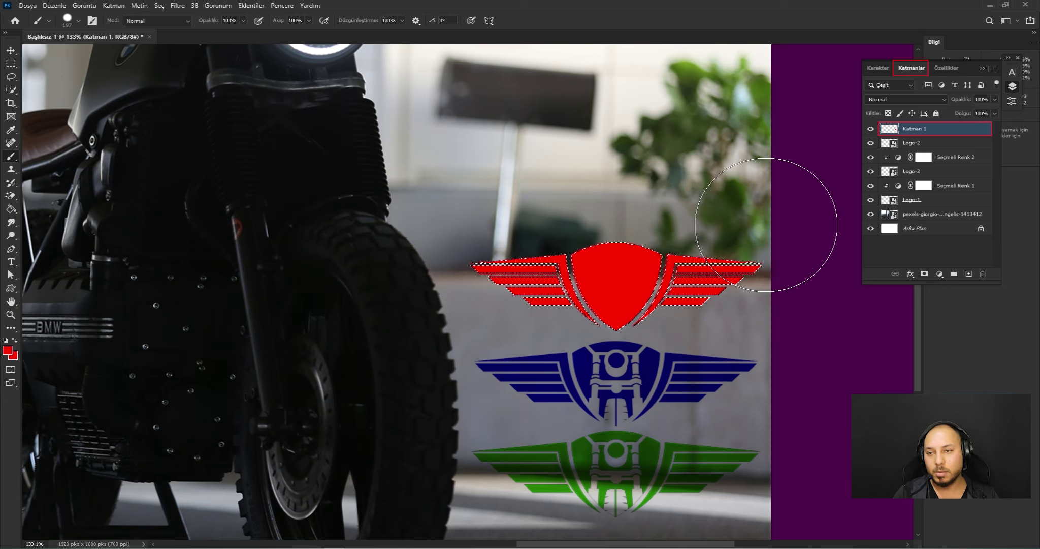
Clear the logo selection and preview various blend modes on the red painted layer, returning it to Normal
left_click(932, 100)
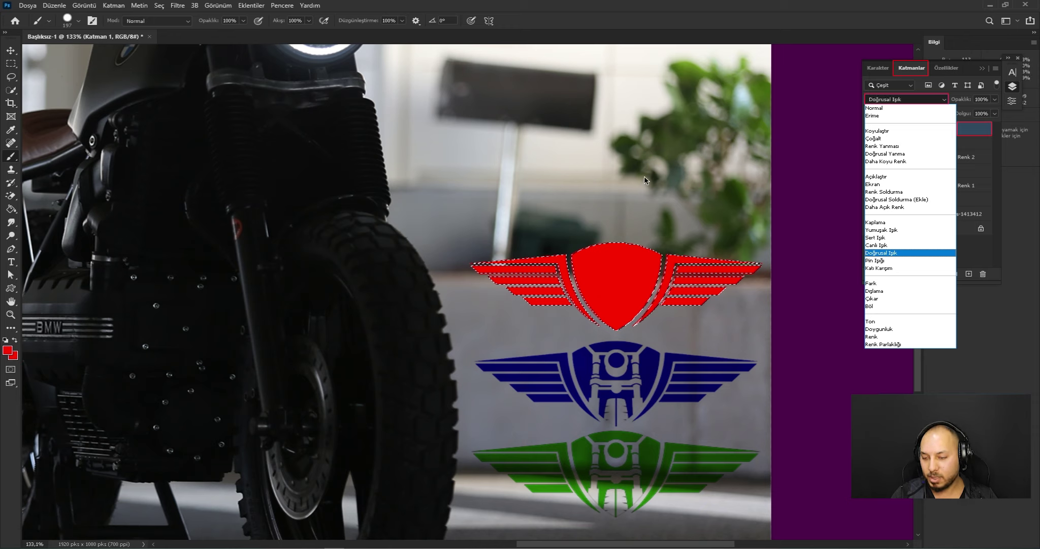
left_click(904, 108)
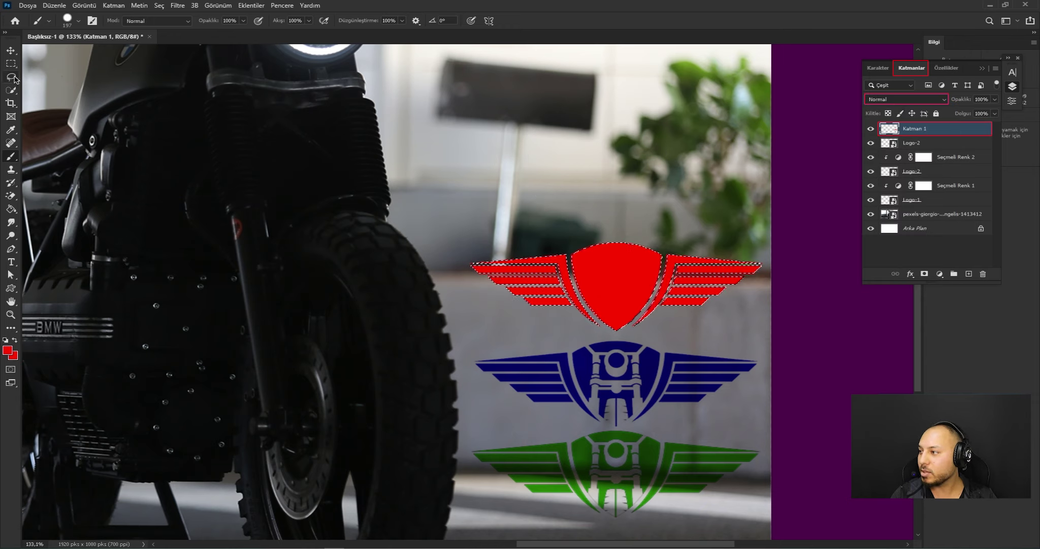
key("l")
key("ctrl+d")
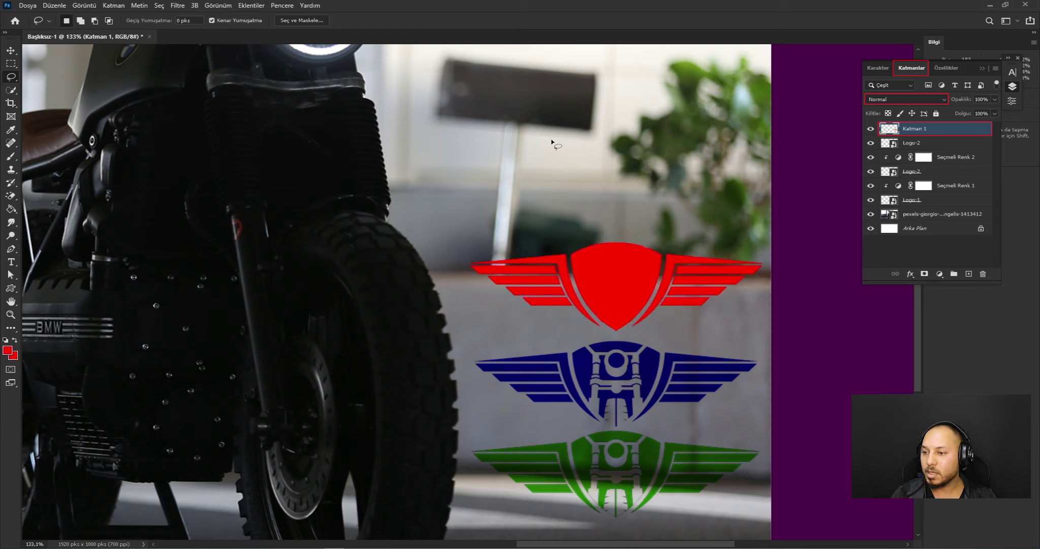
left_click(912, 99)
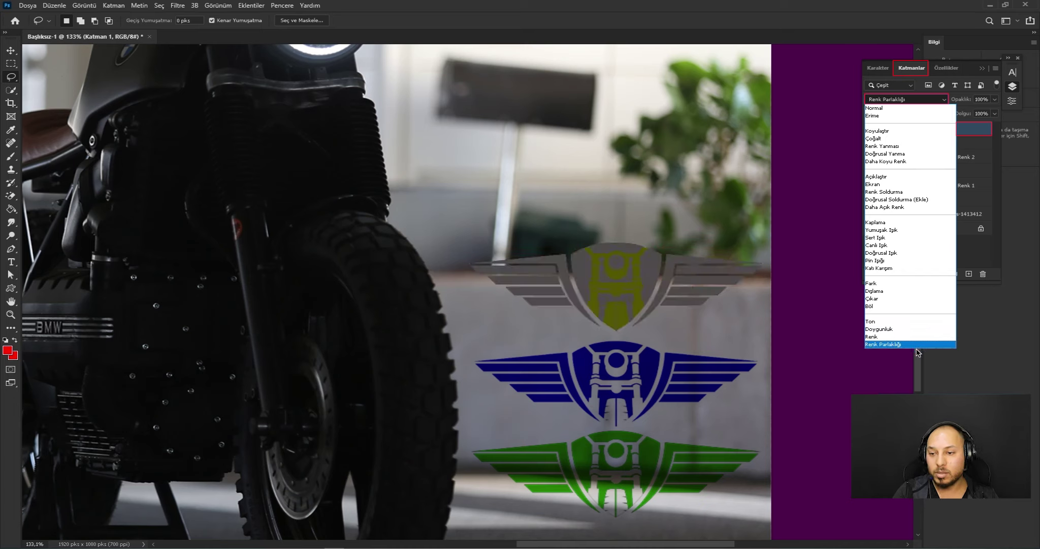
left_click(906, 108)
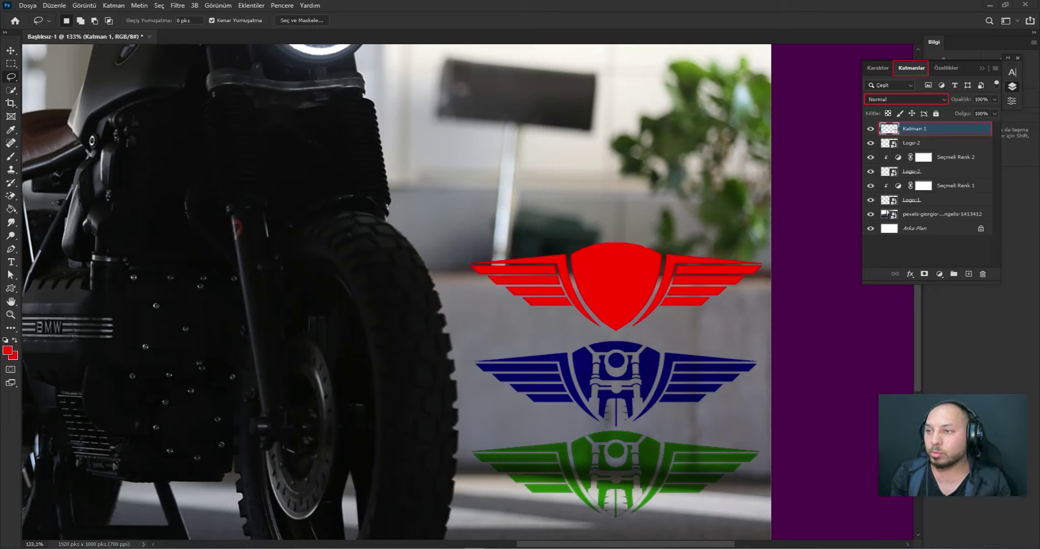
Set the red painted layer's blend mode to Soft Light (Yumuşak Işık) and its opacity to 55%
left_click(934, 100)
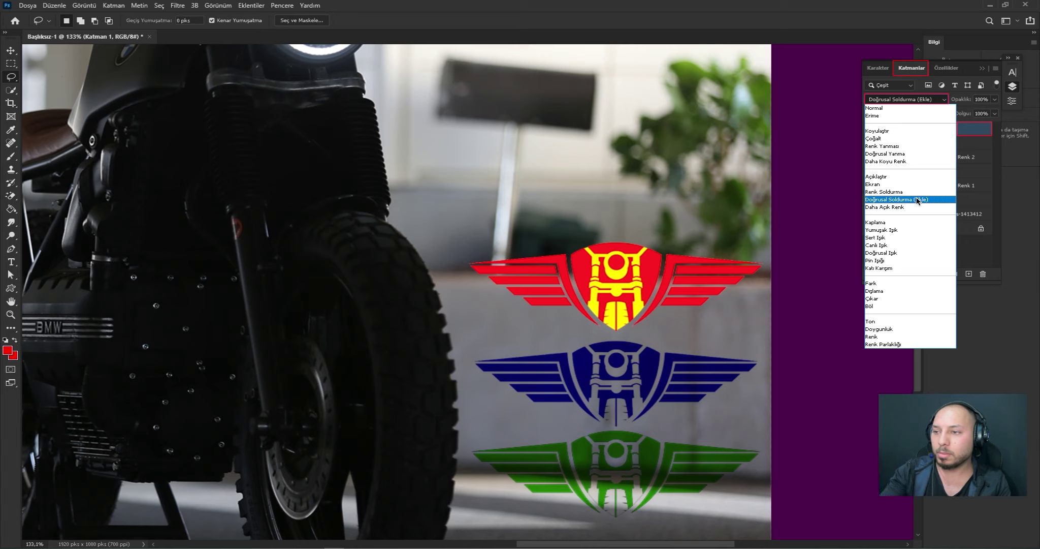
left_click(922, 230)
left_click(995, 100)
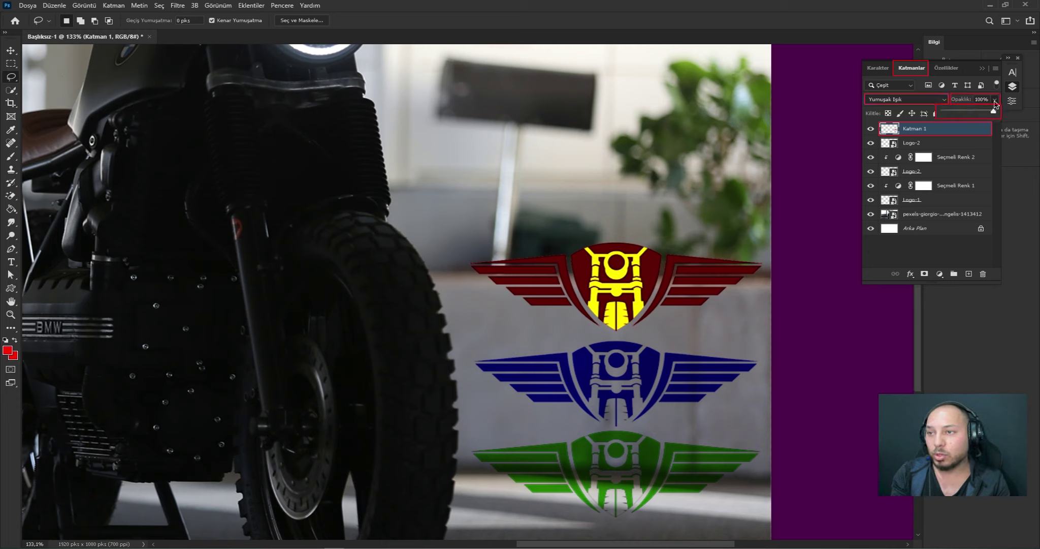
mouse_move(978, 112)
left_mouse_down()
mouse_move(956, 117)
mouse_move(972, 117)
left_mouse_up()
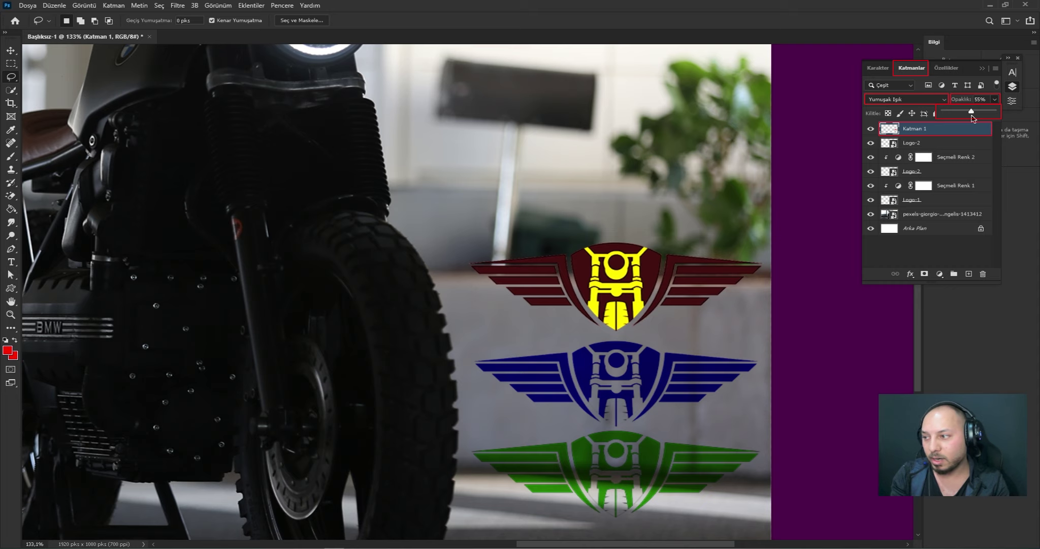
left_click(971, 249)
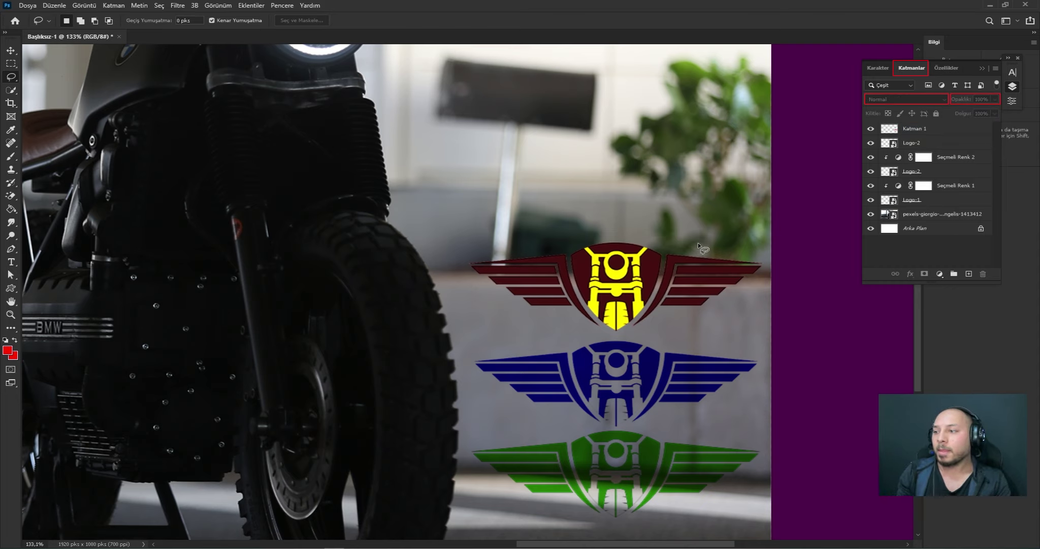
Group the Logo-1 layer together with its clipped Selective Color adjustment, Seçmeli Renk 1
scroll(698, 243, "down", 5)
scroll(538, 257, "up", 1)
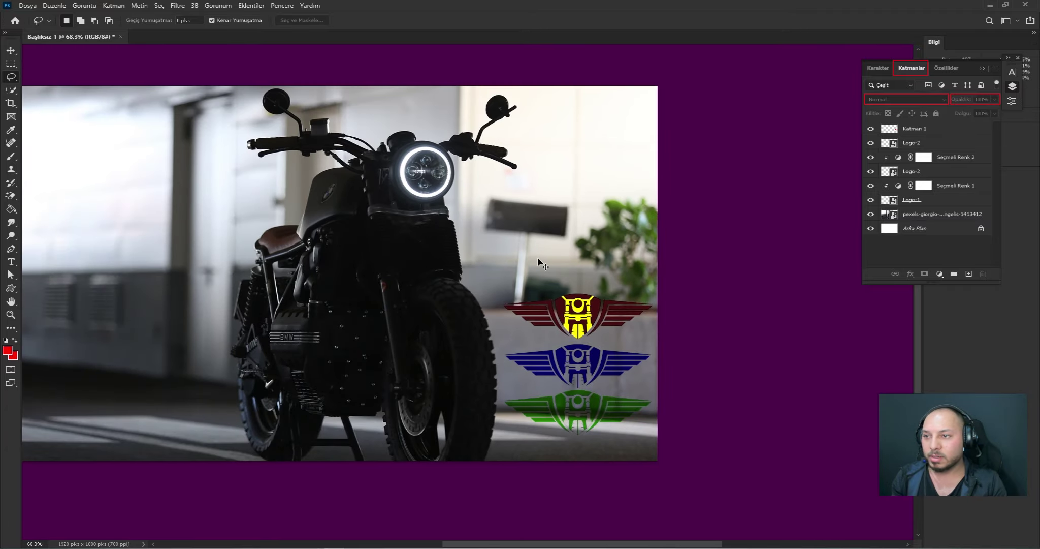
scroll(537, 259, "left", 4)
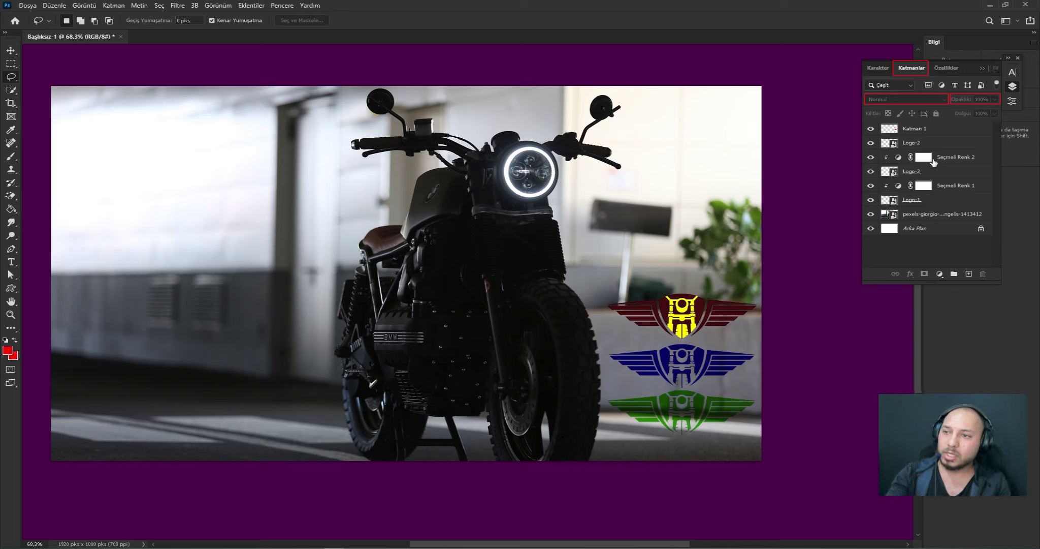
left_click(948, 148)
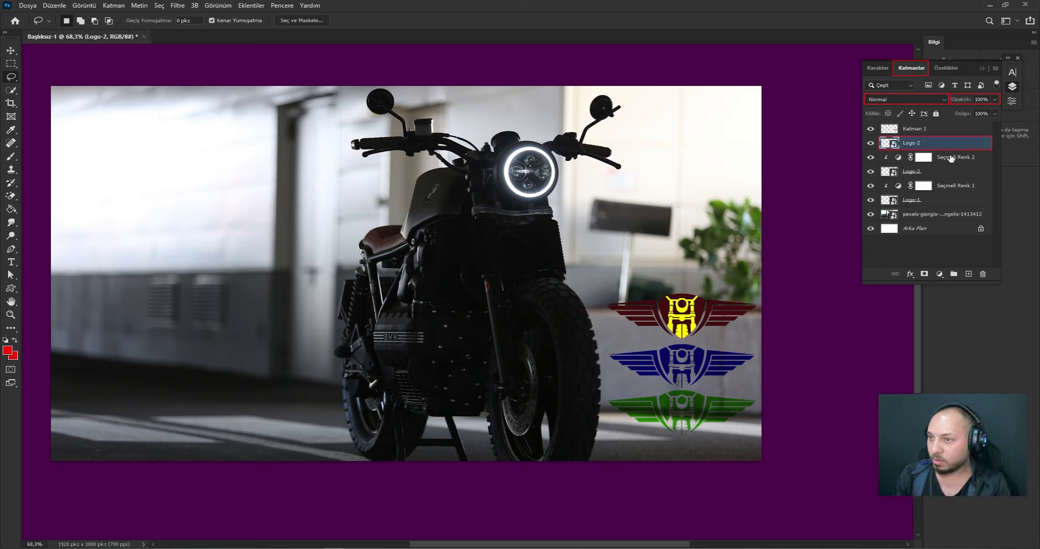
left_click(958, 158, "shift")
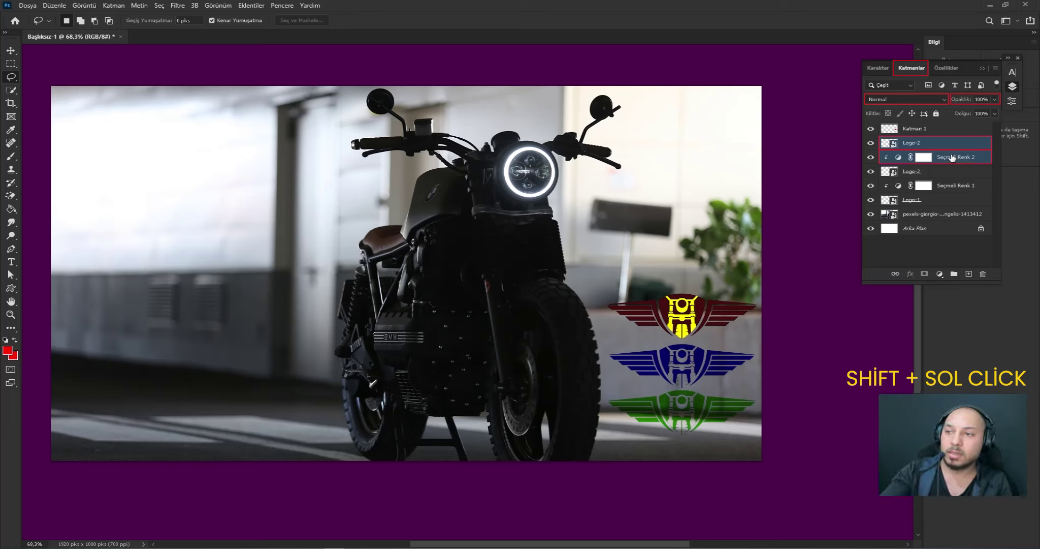
left_click(946, 186)
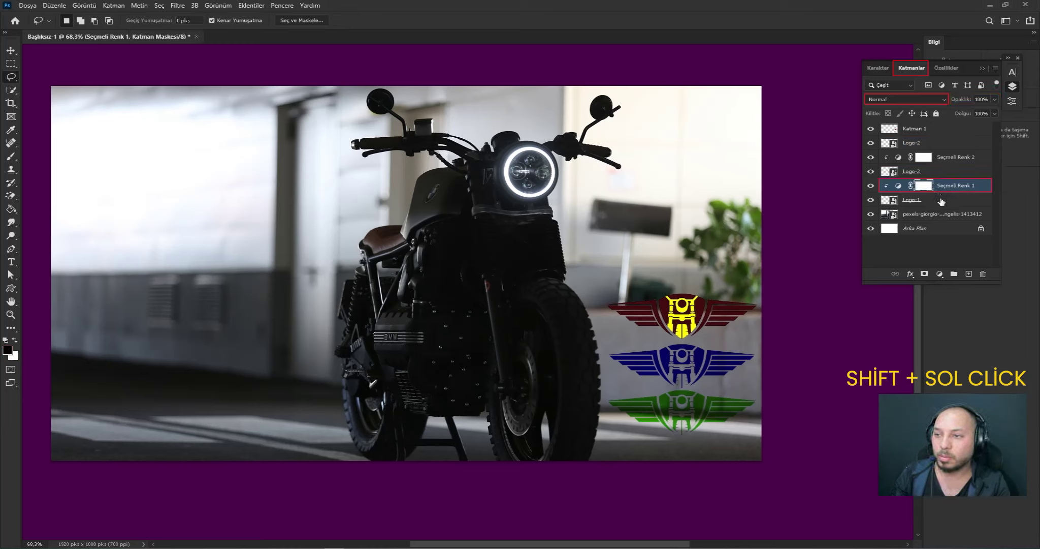
left_click(941, 201)
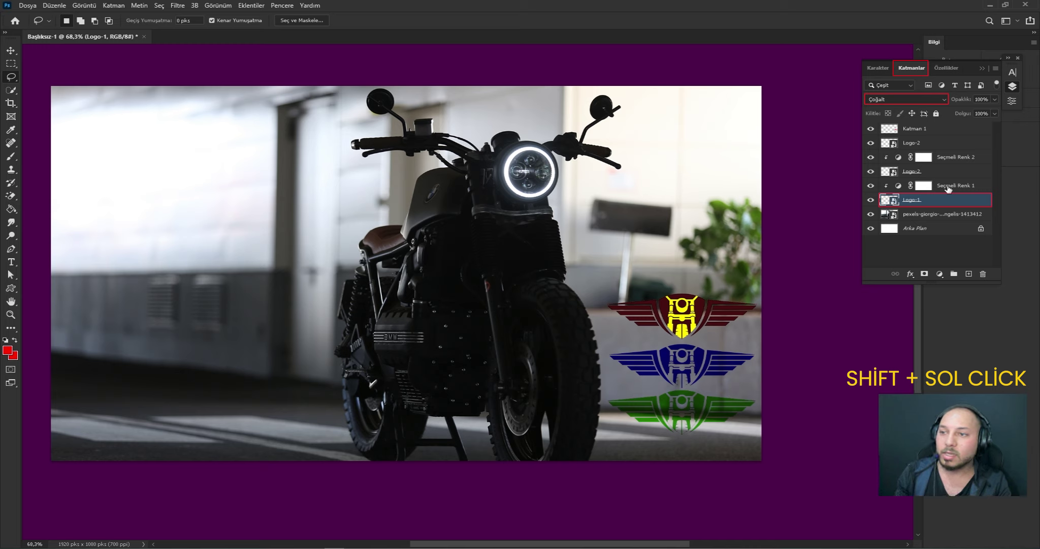
left_click(948, 187, "shift")
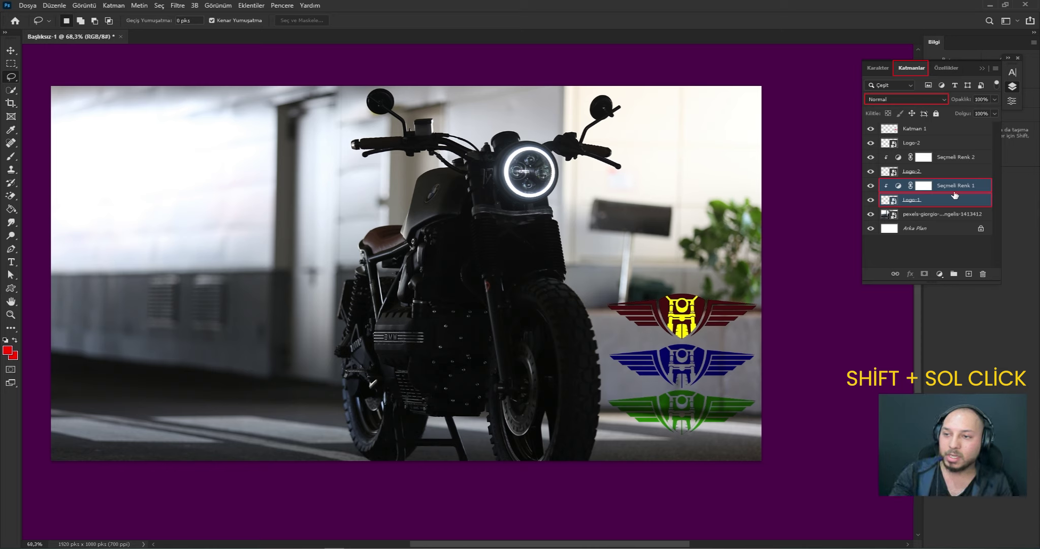
left_click(956, 273)
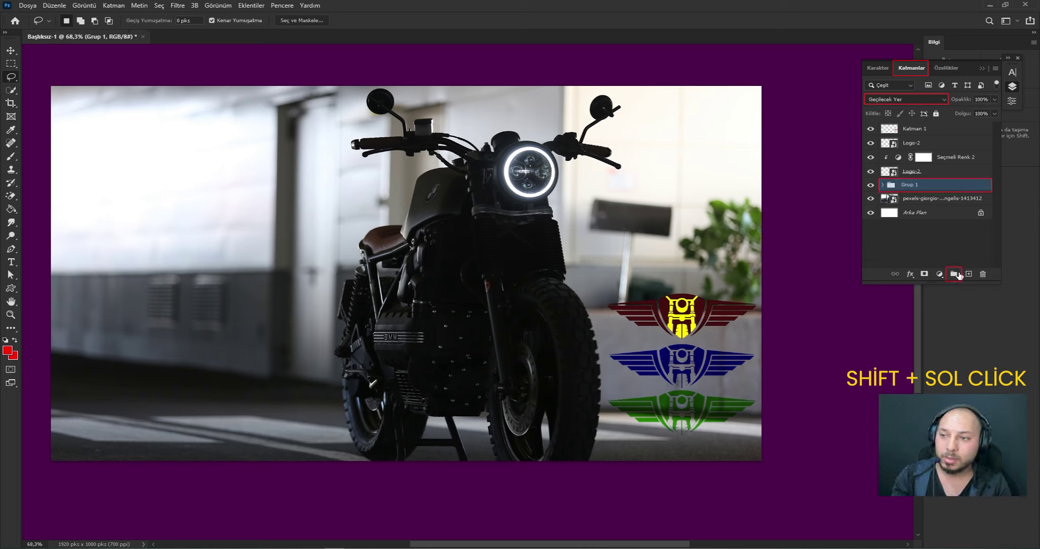
Group the lower Logo-2 layer with its clipped Seçmeli Renk 2 adjustment, and toggle the group's visibility to identify its logo
left_click(946, 175)
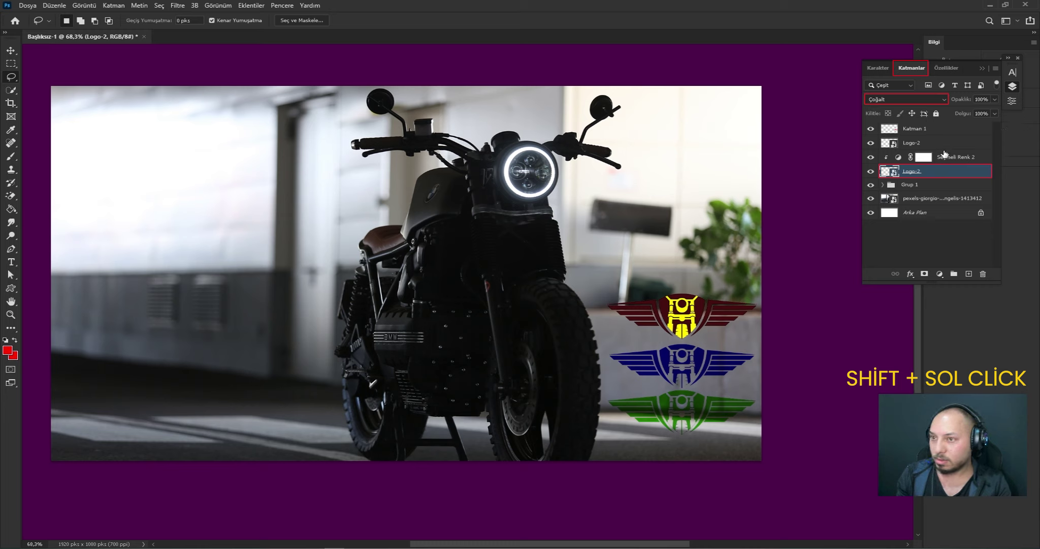
left_click(946, 158, "shift")
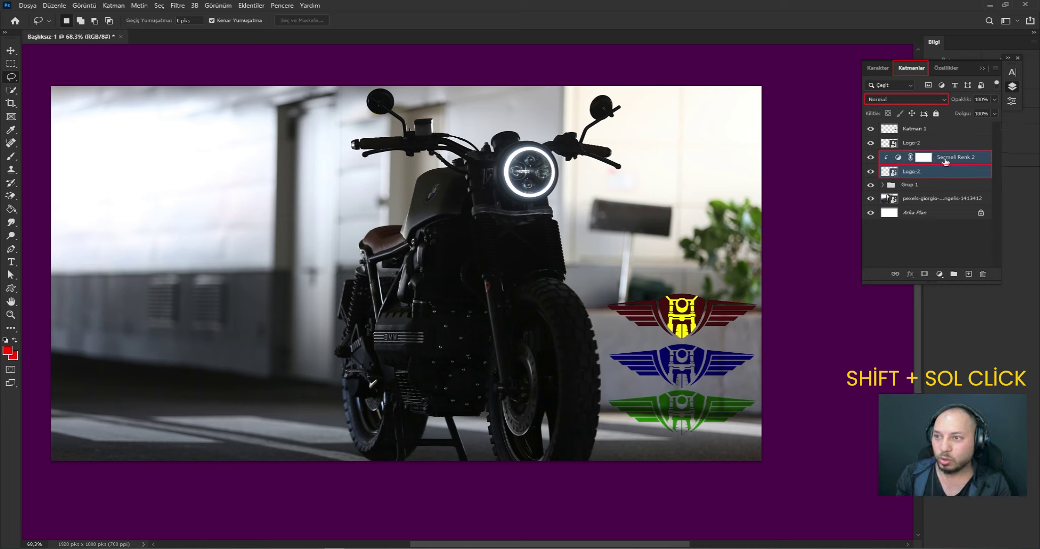
left_click(954, 274)
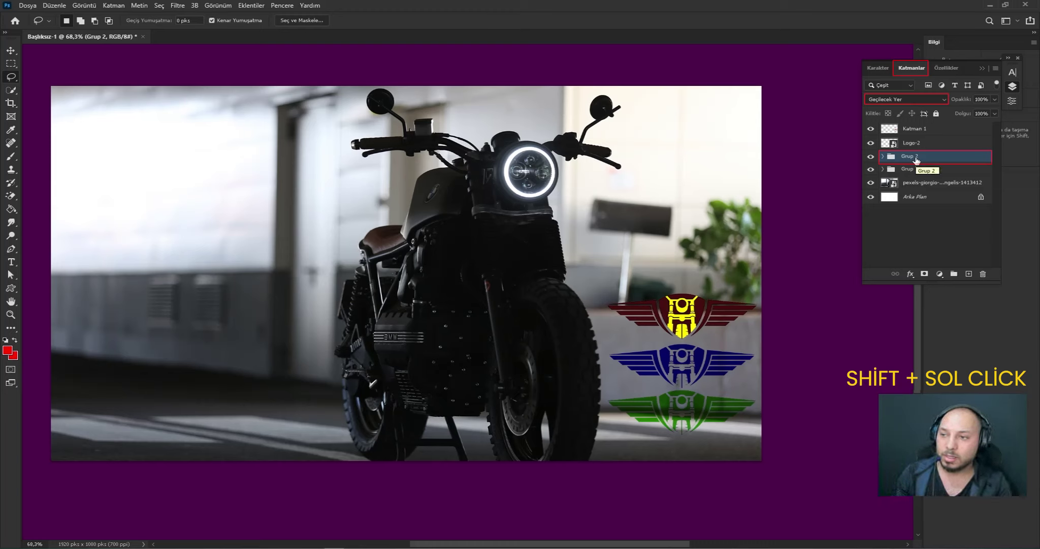
left_click(871, 158)
left_click(870, 158)
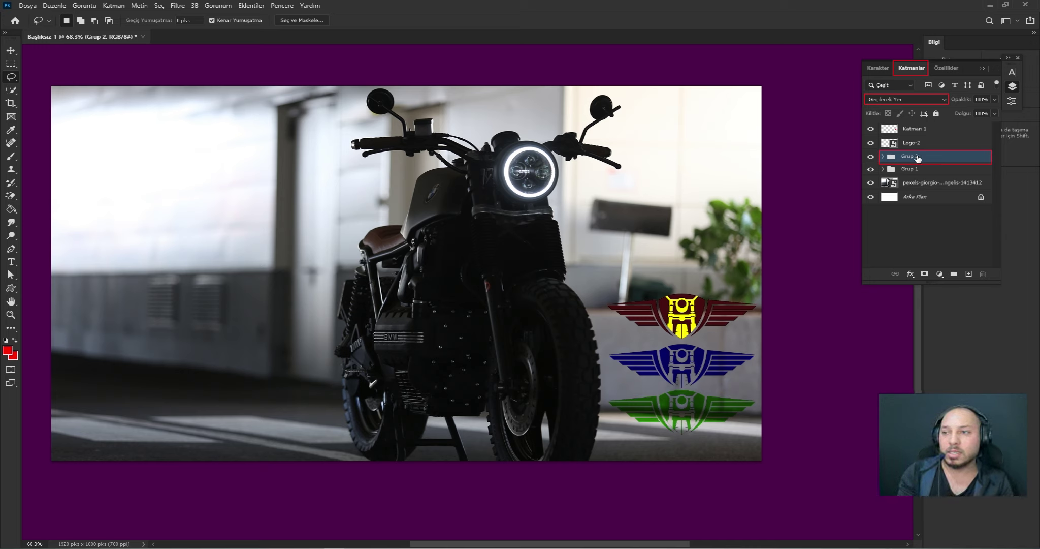
Rename the group holding the blue logo as "Mavi Logo"
double_click(915, 156)
left_click_drag(918, 156, 898, 158)
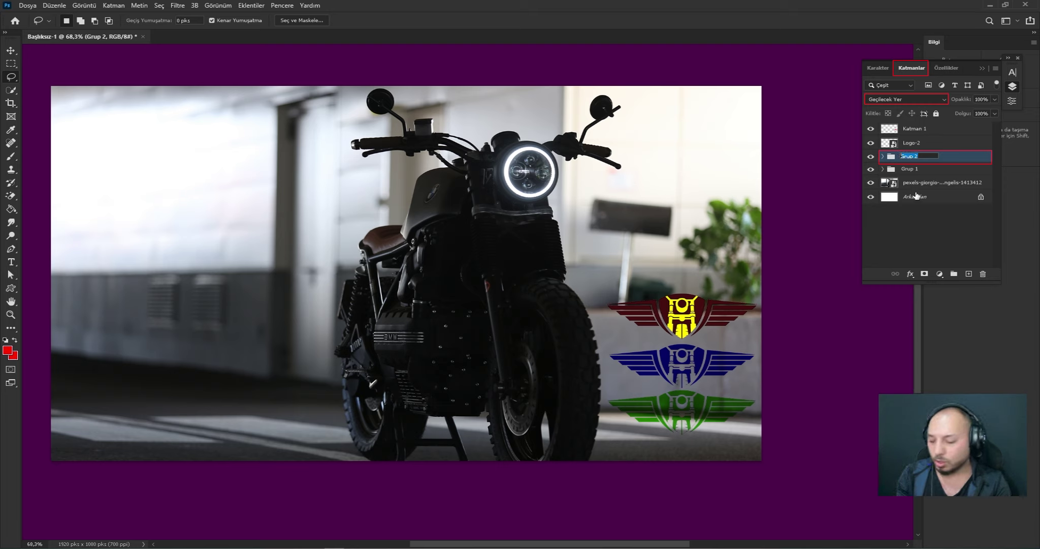
type("Ma")
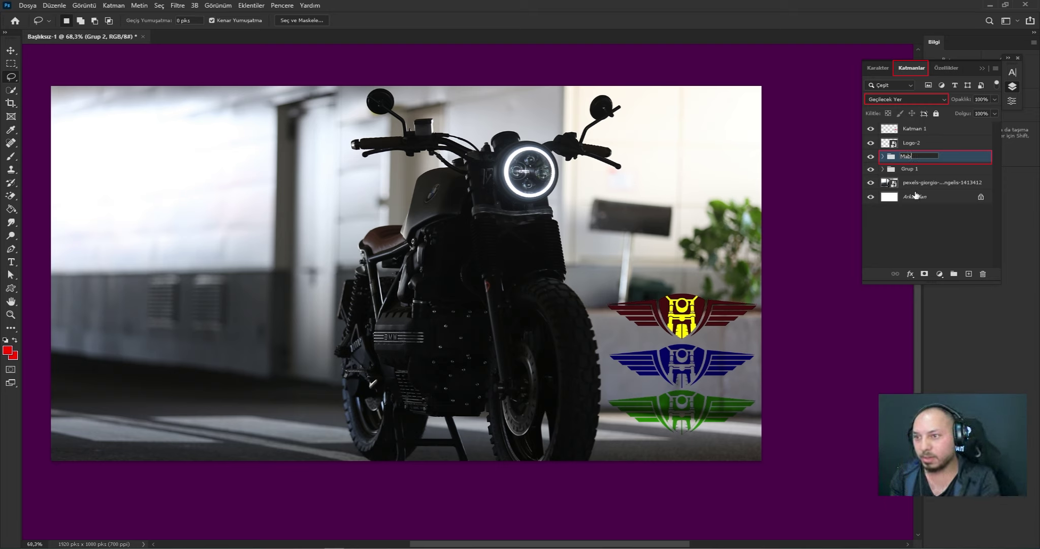
type("vi Logo")
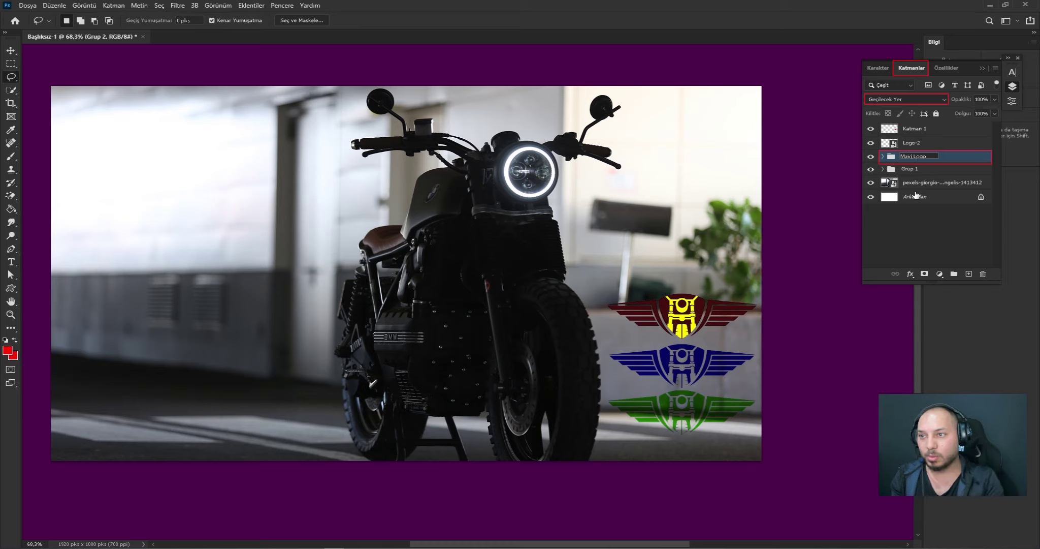
left_click(927, 235)
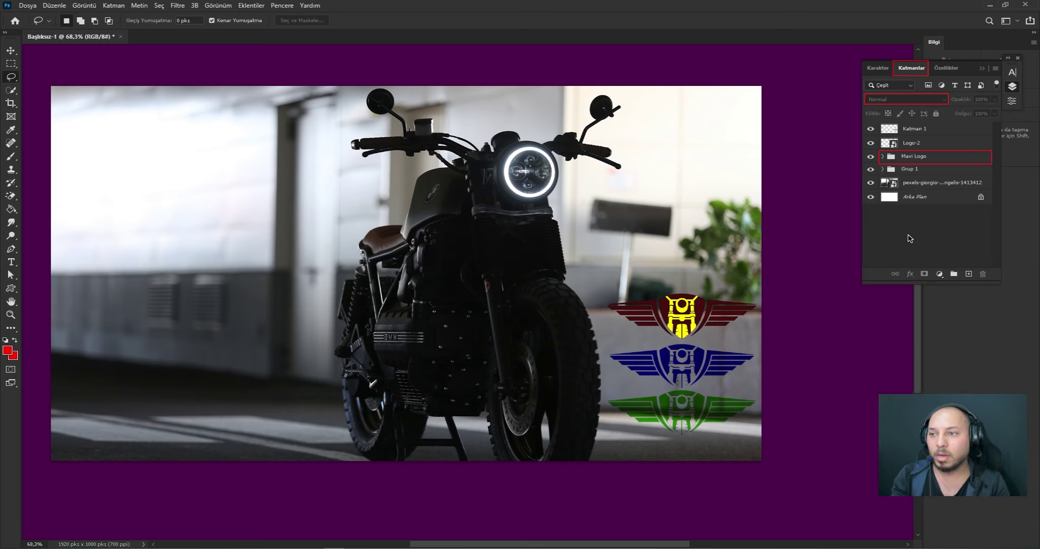
Rename the group holding the green logo as "yeşil logo"
left_click(933, 173)
right_click(933, 173)
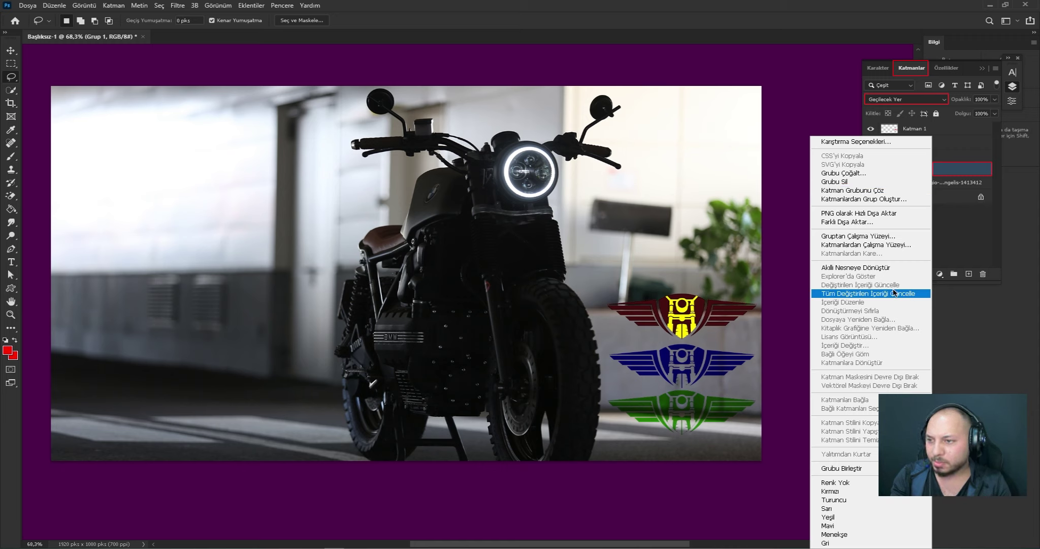
left_click(957, 232)
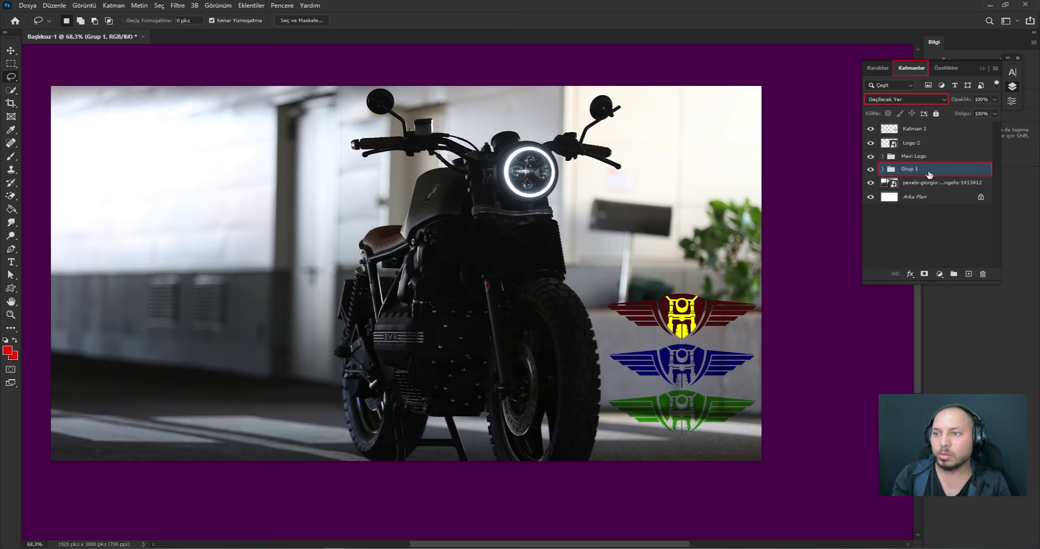
double_click(913, 169)
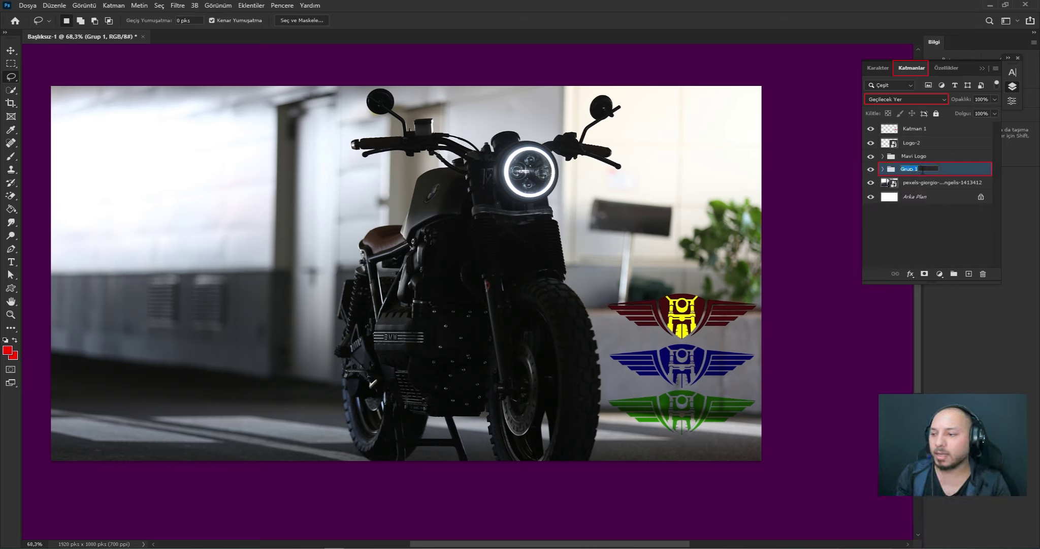
type("yeşil")
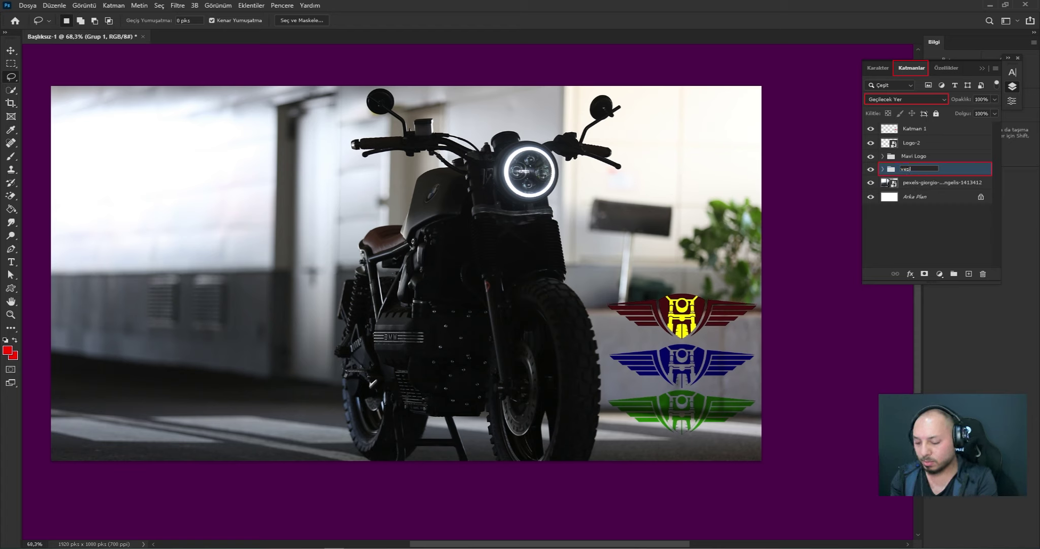
type(" logo")
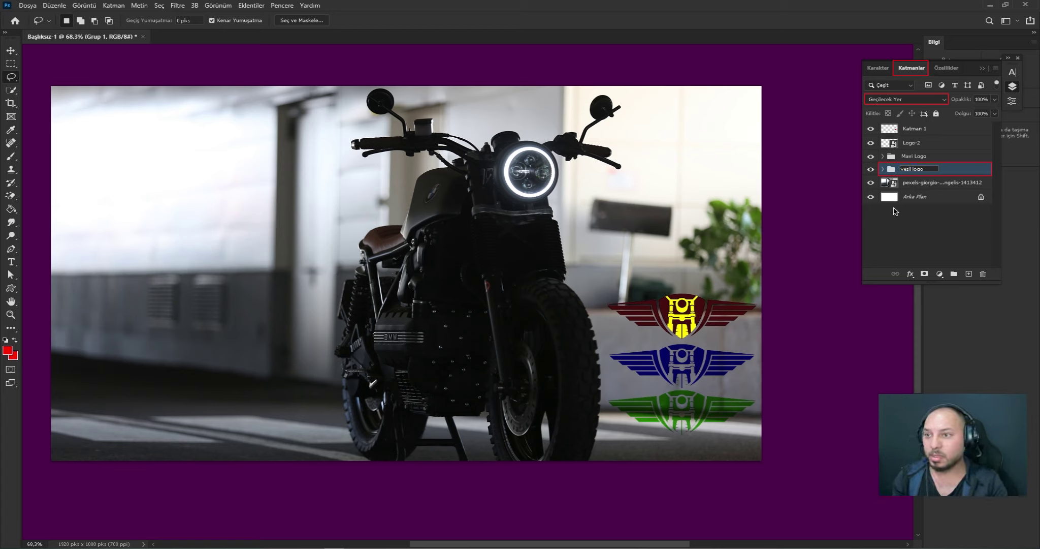
left_click(924, 219)
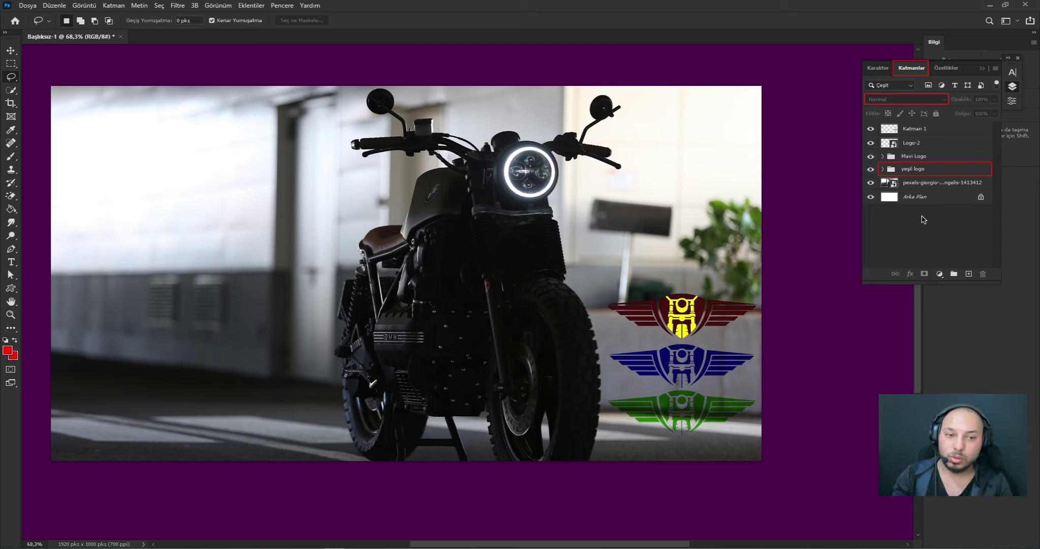